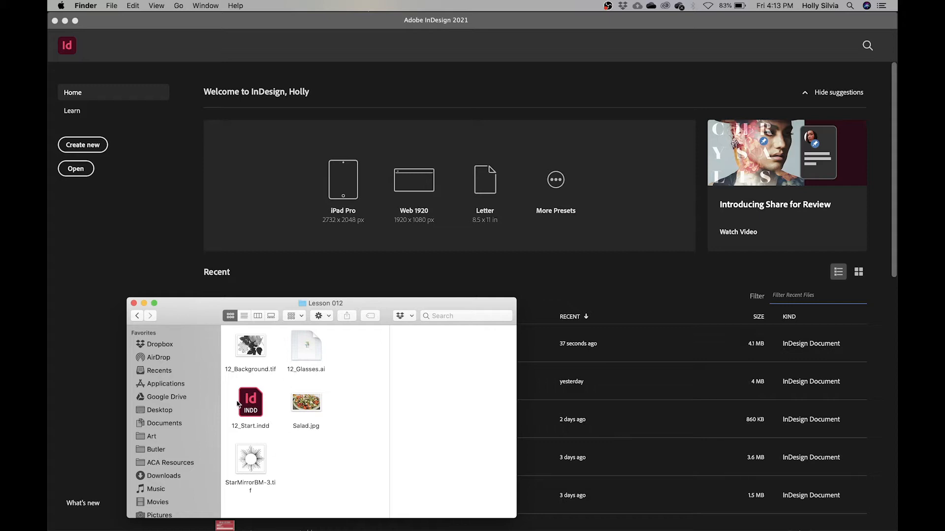
Step: Open 12_Start.indd from the Lesson 012 folder in InDesign and make Background the active layer
{"action": "double_click", "coordinate": [250, 406]}
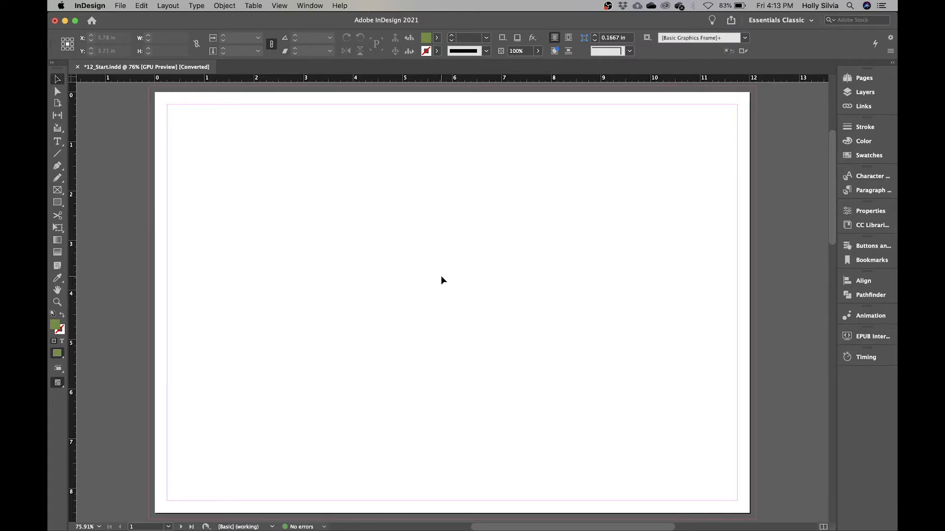
{"action": "left_click", "coordinate": [865, 92]}
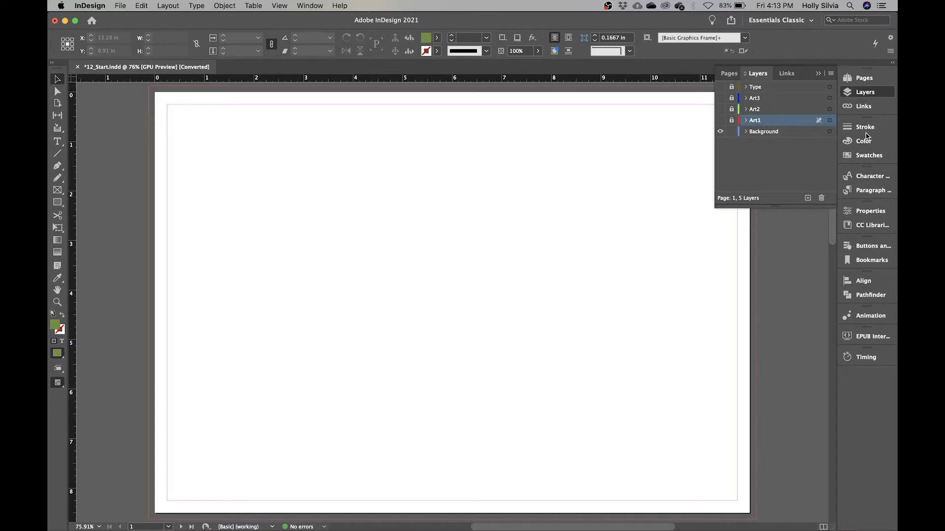
{"action": "left_click", "coordinate": [318, 5]}
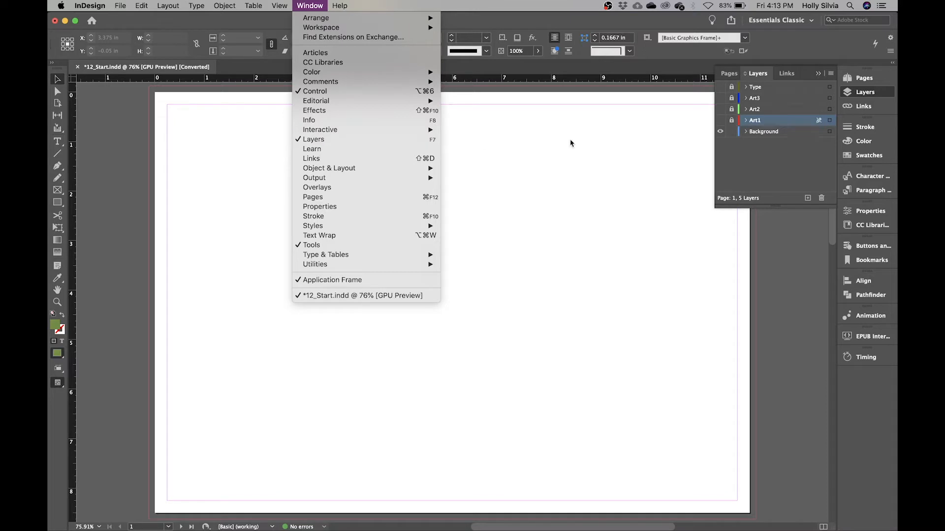
{"action": "left_click", "coordinate": [798, 136]}
{"action": "left_click", "coordinate": [784, 137]}
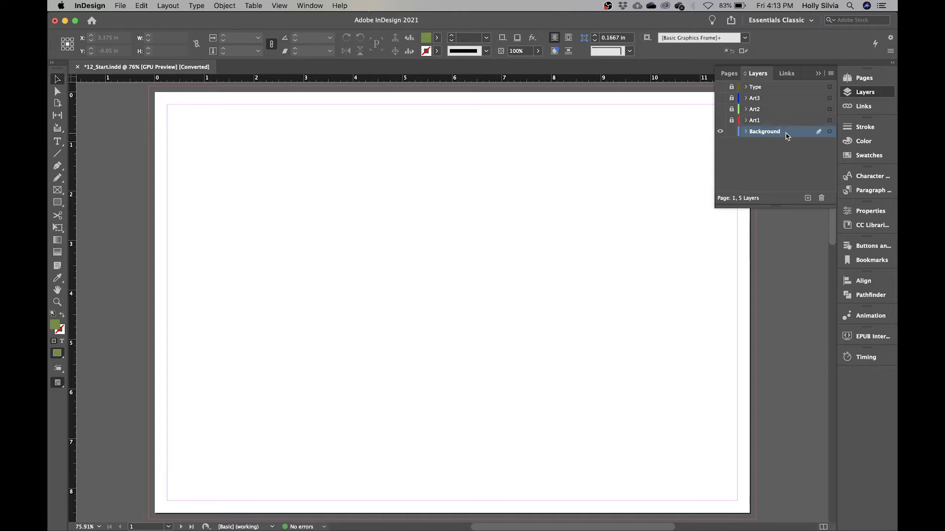
{"action": "left_click", "coordinate": [864, 92]}
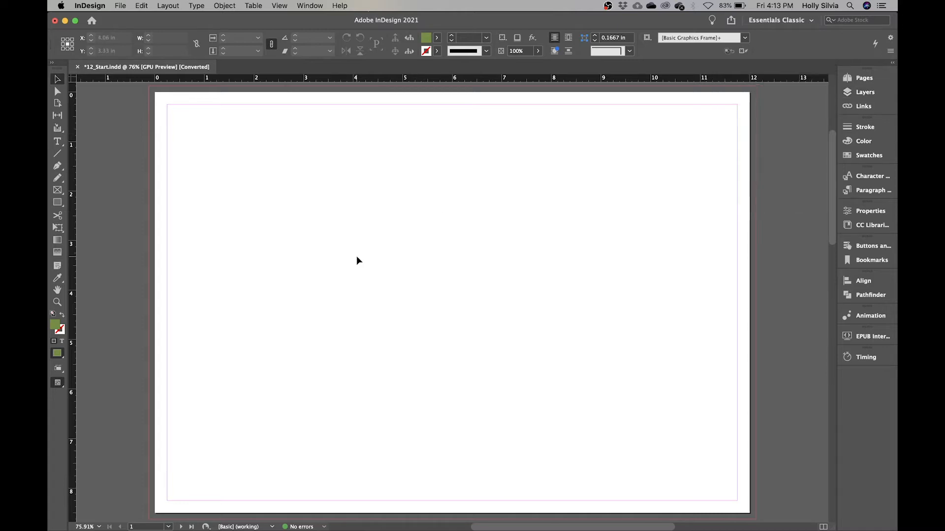
{"action": "left_click", "coordinate": [280, 5]}
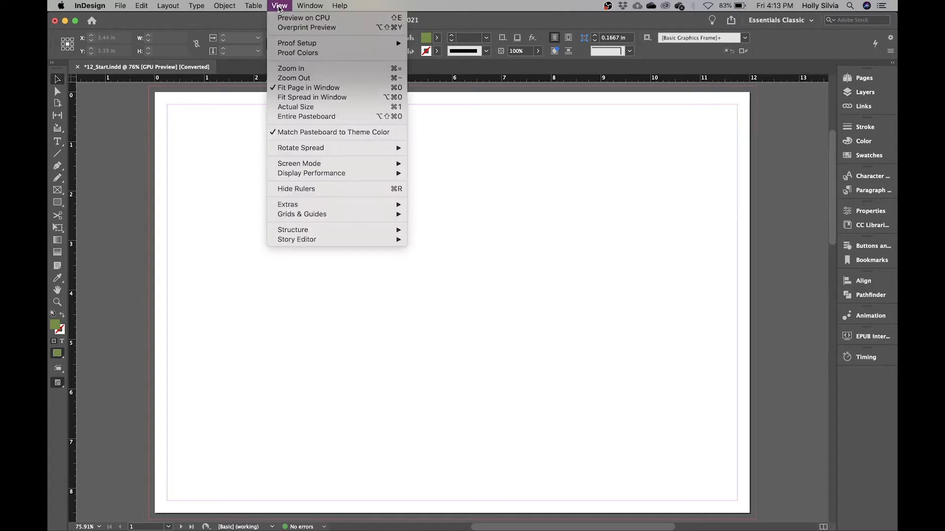
{"action": "mouse_move", "coordinate": [313, 178]}
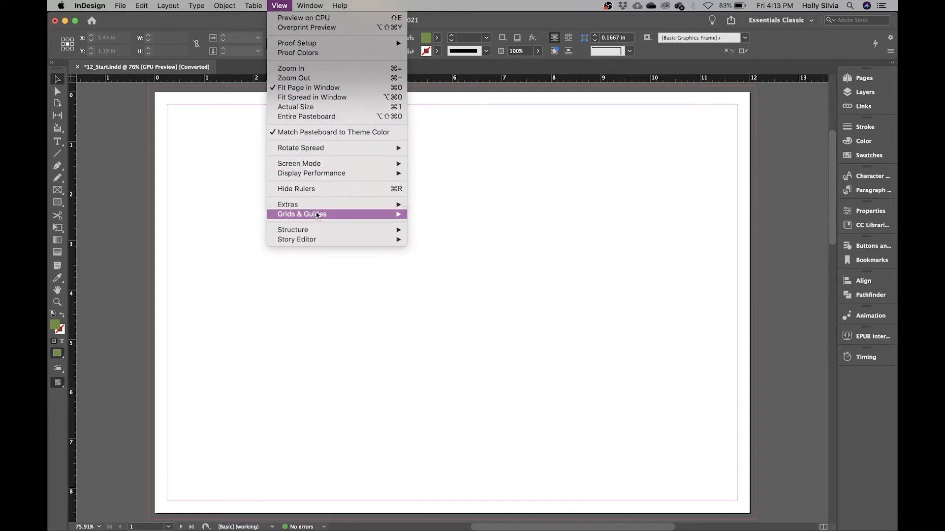
{"action": "mouse_move", "coordinate": [399, 214]}
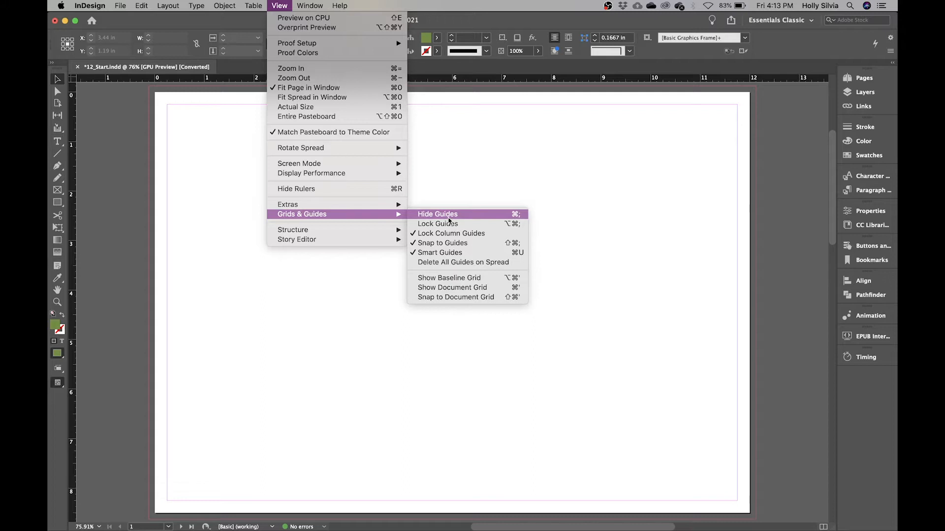
{"action": "left_click", "coordinate": [585, 223]}
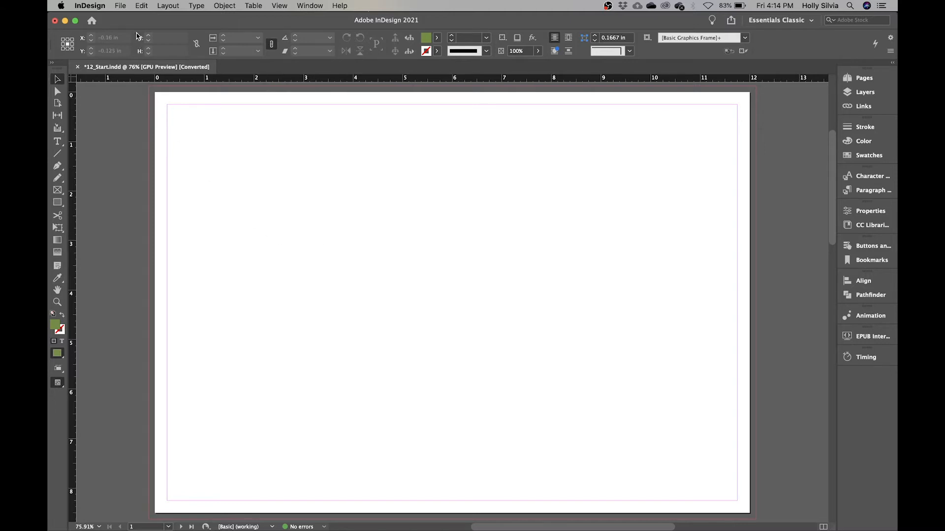
Step: Place 12_Background.tif on the page, starting at the upper-left corner of the bleed guides
{"action": "left_click", "coordinate": [121, 6]}
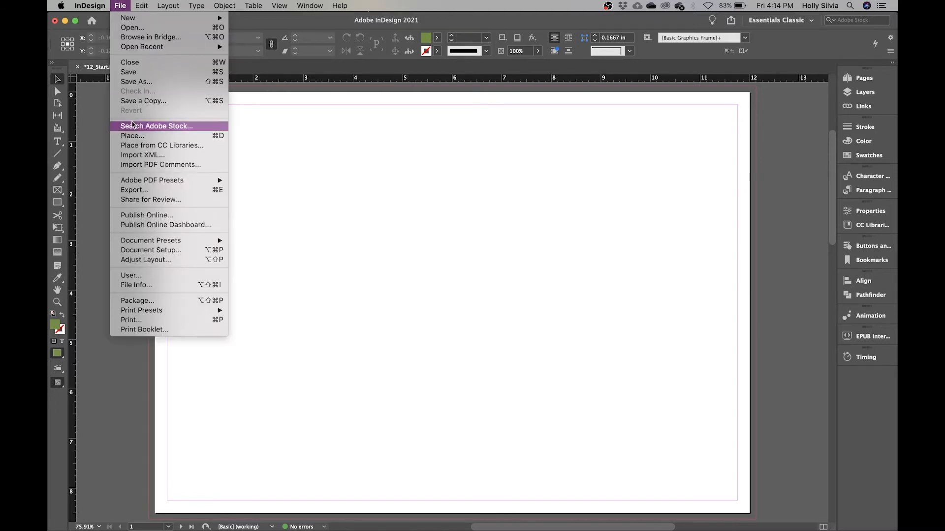
{"action": "left_click", "coordinate": [138, 139]}
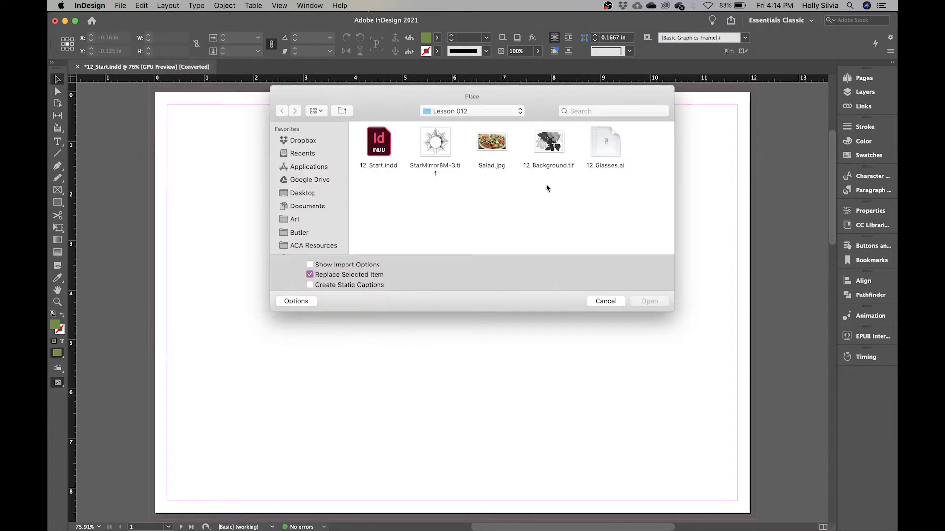
{"action": "left_click", "coordinate": [555, 142]}
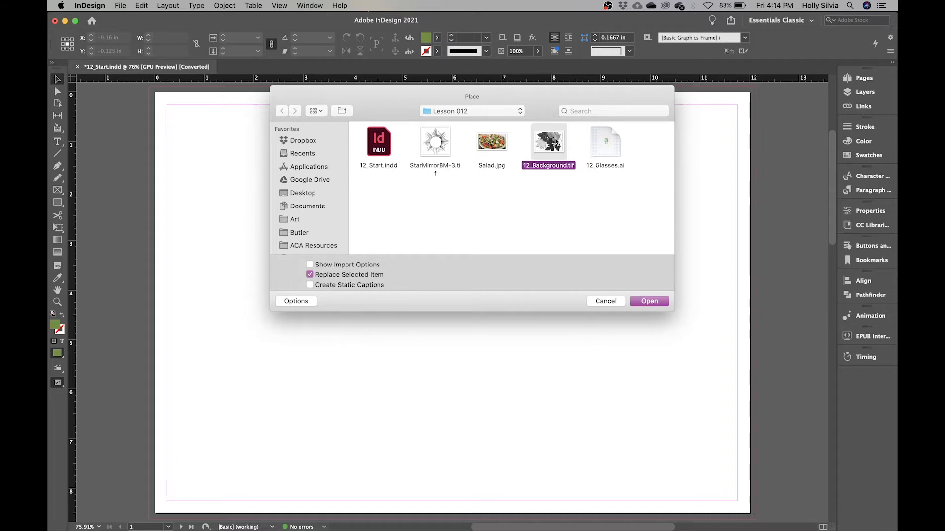
{"action": "left_click", "coordinate": [665, 301]}
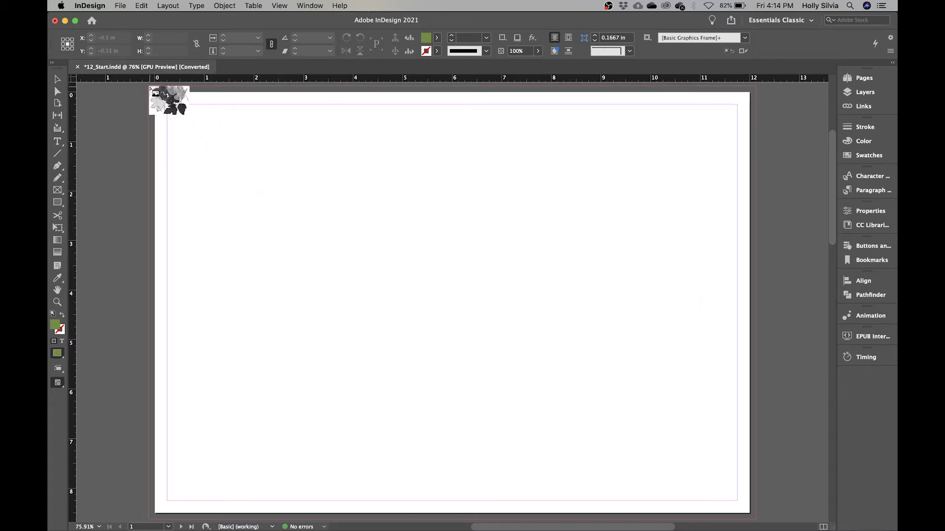
{"action": "left_click", "coordinate": [149, 87]}
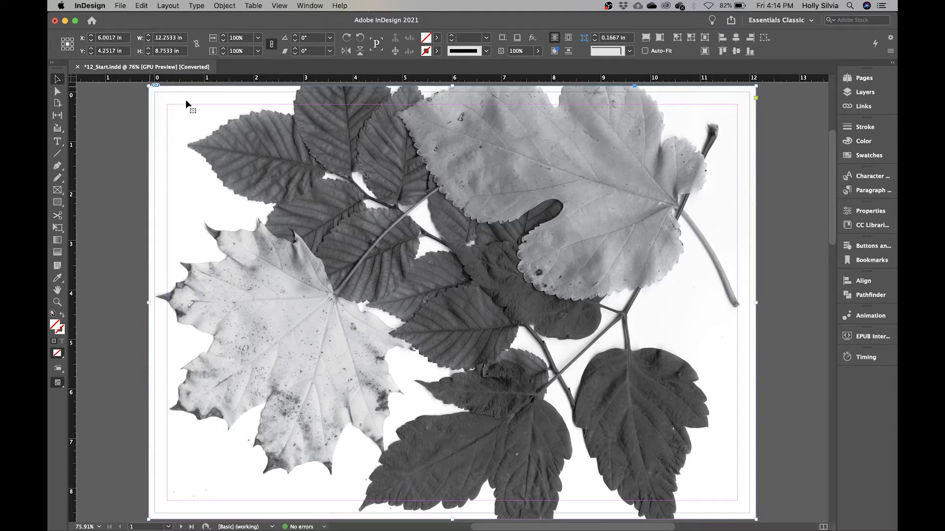
Step: Fill the placed leaf image's frame with the Green-Bright-Medium swatch at 80% tint
{"action": "left_click", "coordinate": [869, 155]}
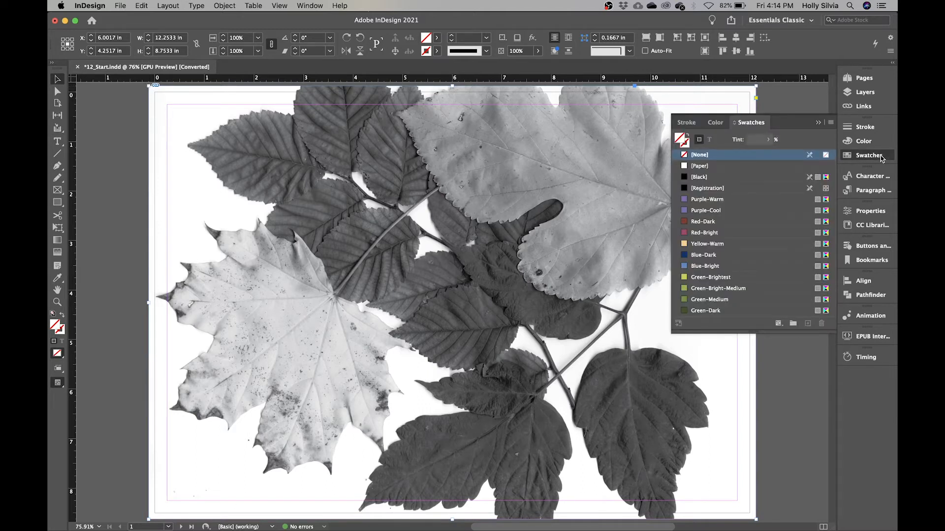
{"action": "left_click", "coordinate": [309, 7]}
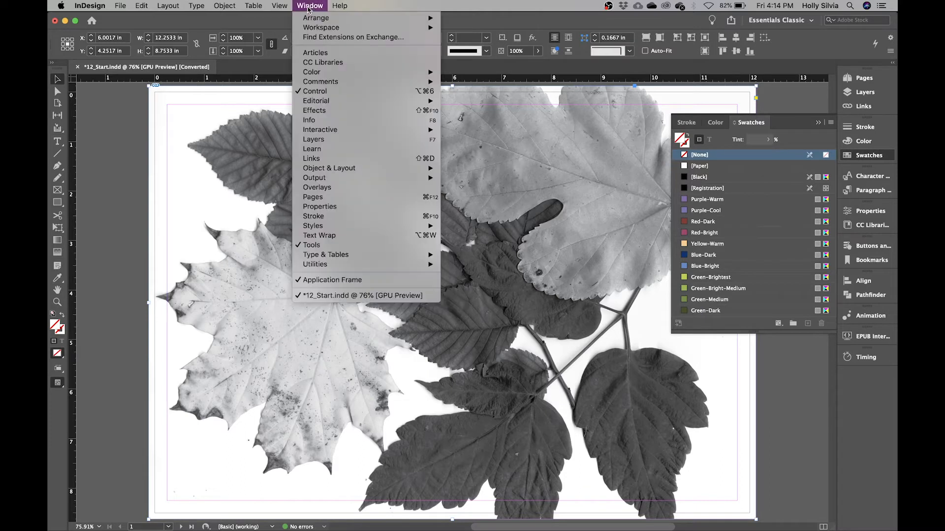
{"action": "mouse_move", "coordinate": [379, 72]}
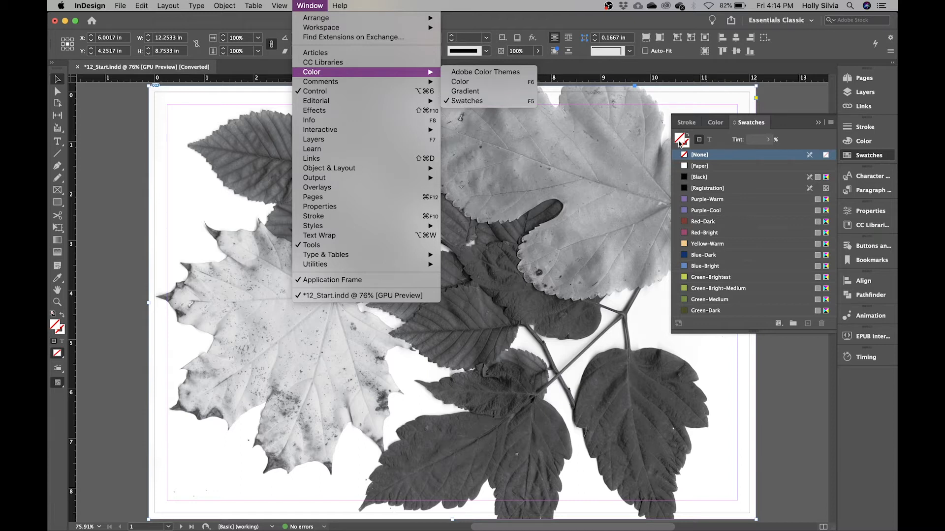
{"action": "left_click", "coordinate": [680, 143]}
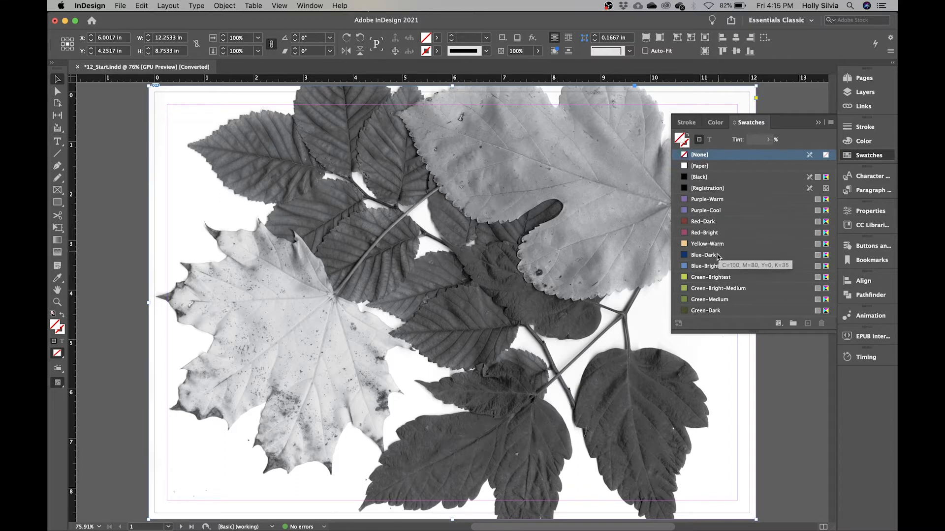
{"action": "left_click", "coordinate": [709, 290]}
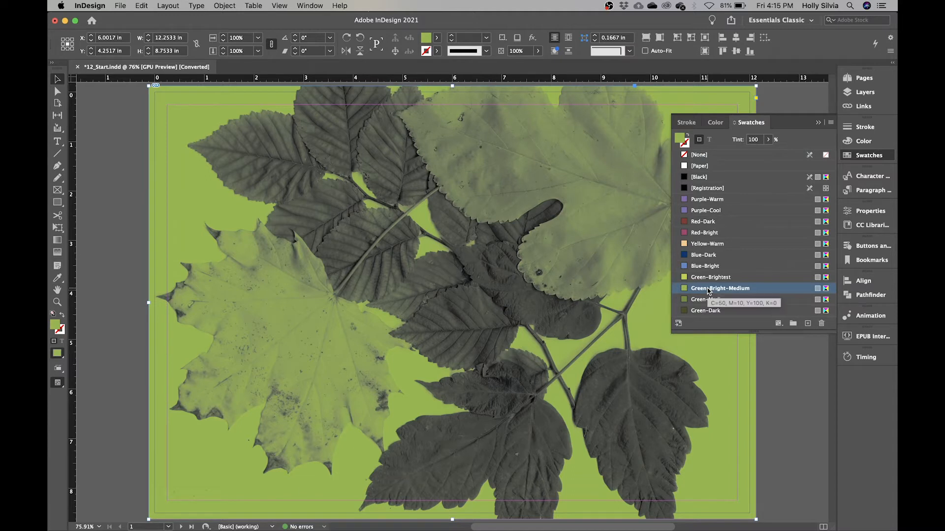
{"action": "left_click", "coordinate": [748, 139]}
{"action": "type", "text": "80"}
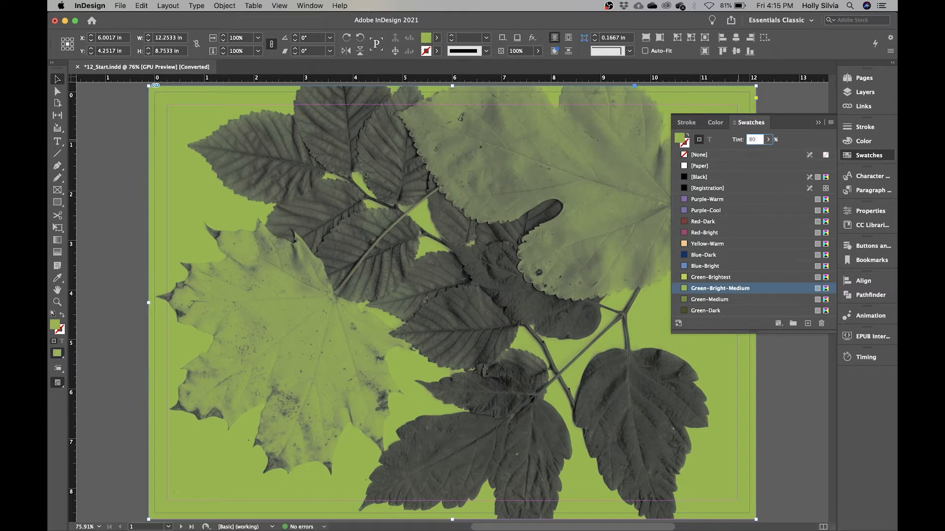
{"action": "key", "text": "Return"}
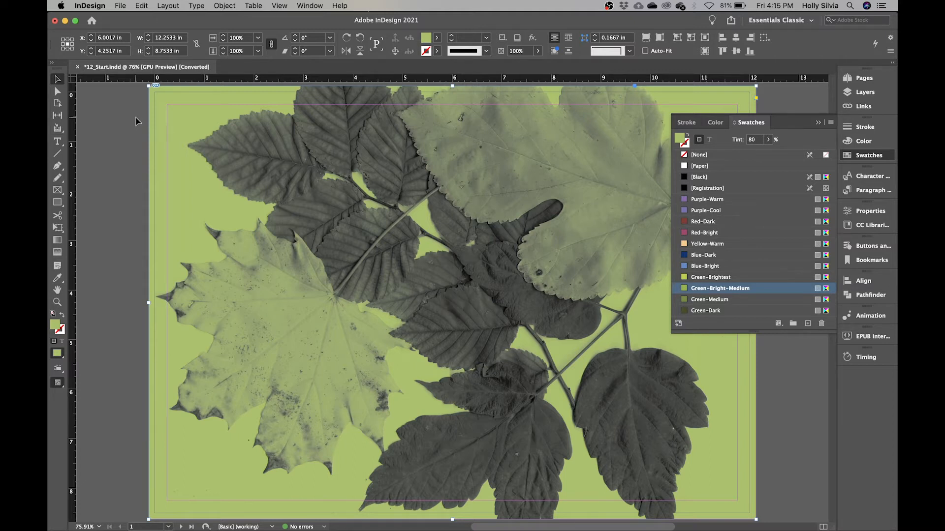
Step: Select the leaf image inside its frame and colorize it with the Green-Medium swatch at 73% tint
{"action": "left_click", "coordinate": [58, 92]}
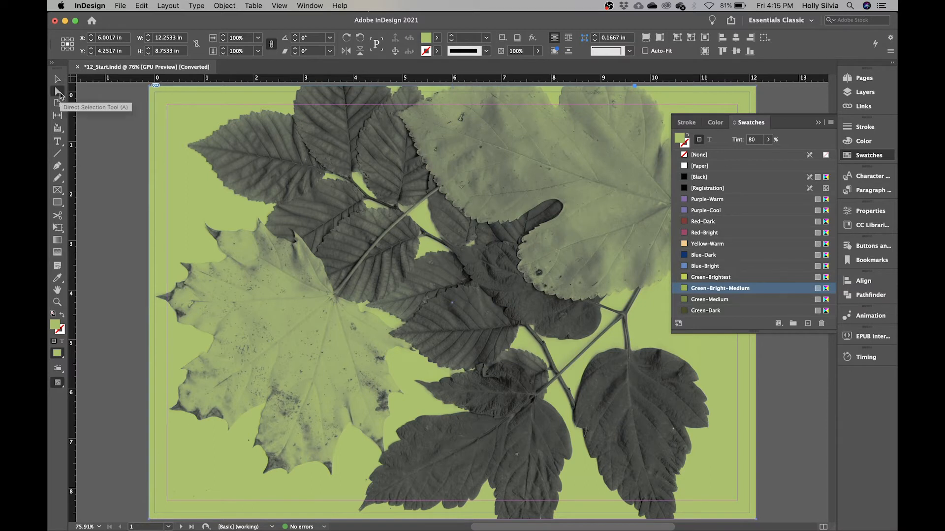
{"action": "left_click", "coordinate": [449, 278]}
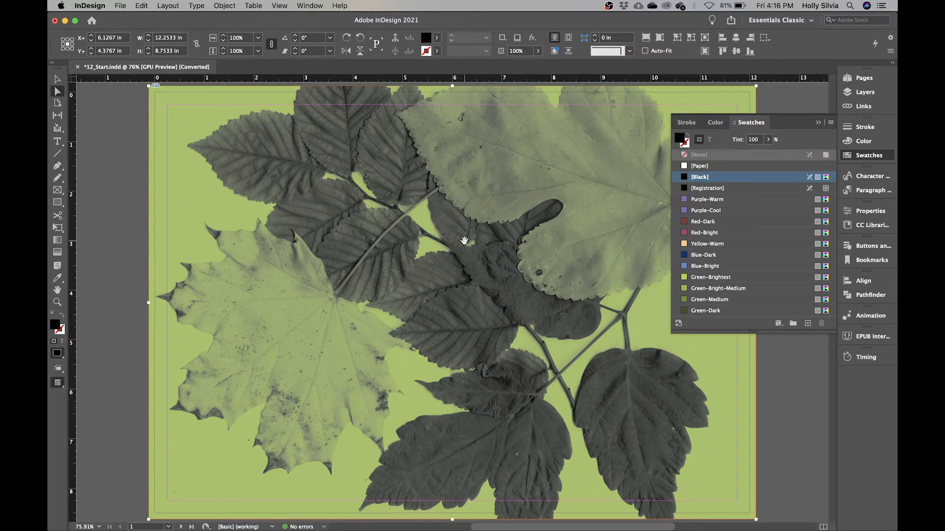
{"action": "mouse_move", "coordinate": [695, 216]}
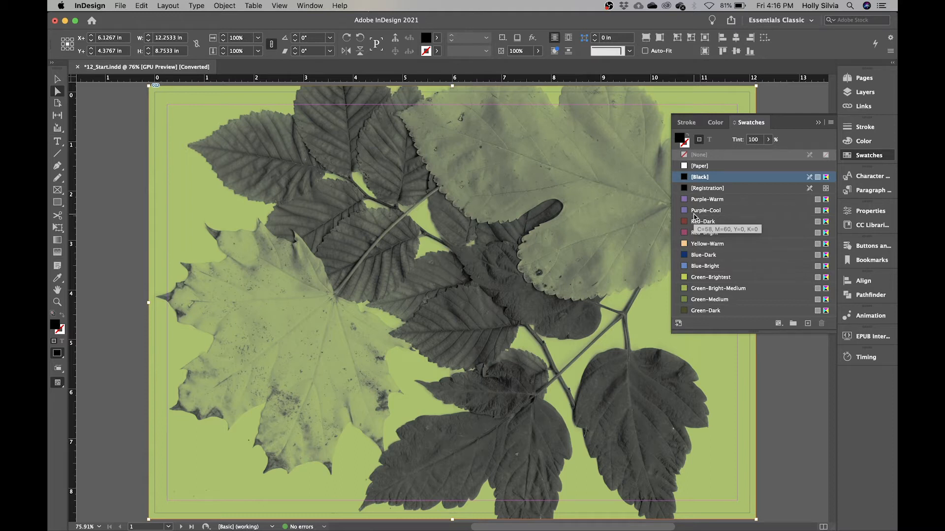
{"action": "mouse_move", "coordinate": [719, 292]}
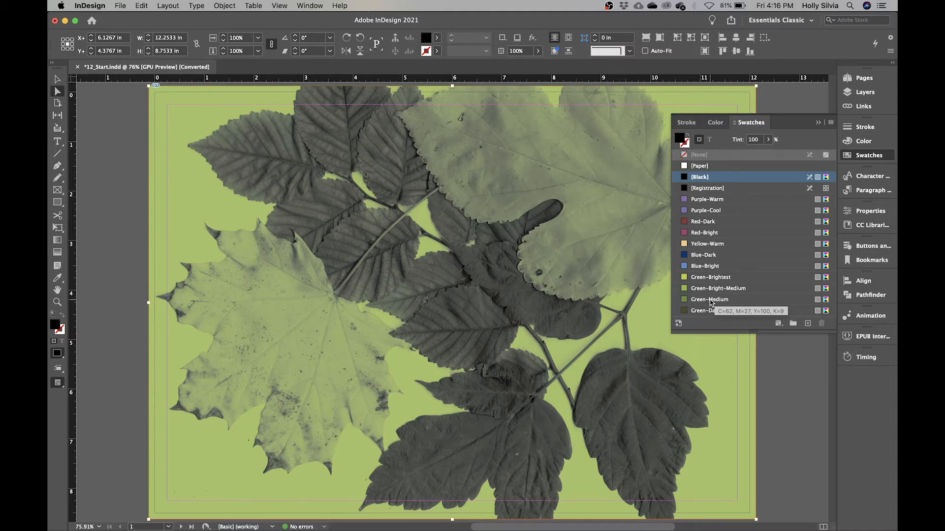
{"action": "left_click", "coordinate": [711, 300]}
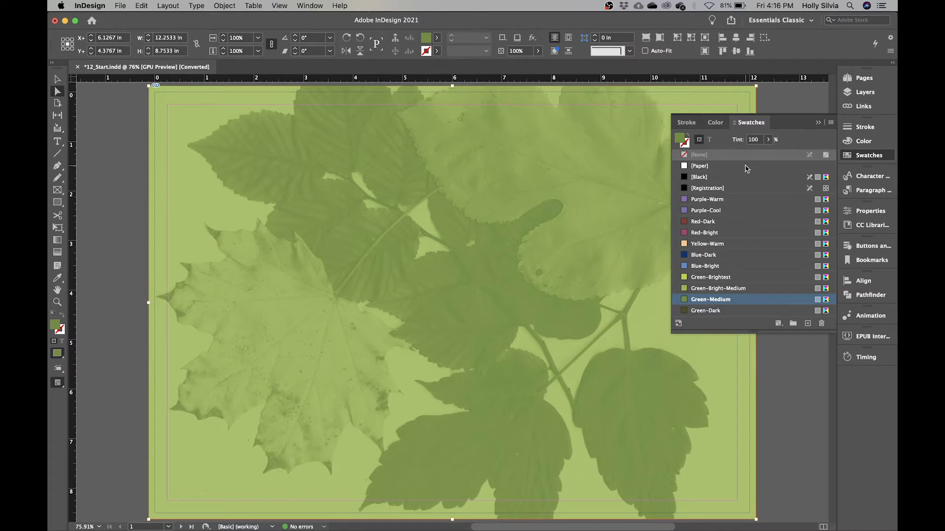
{"action": "left_click", "coordinate": [758, 140]}
{"action": "left_click_drag", "start_coordinate": [759, 142], "coordinate": [742, 142]}
{"action": "type", "text": "73"}
{"action": "key", "text": "Return"}
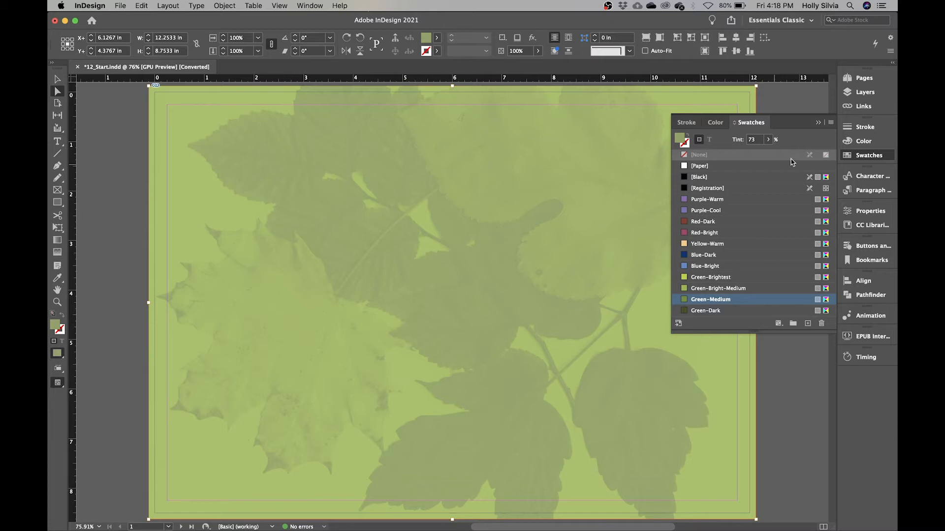
Step: Lock the Background layer, then unlock the Art1 layer, make it active and show it
{"action": "left_click", "coordinate": [864, 93]}
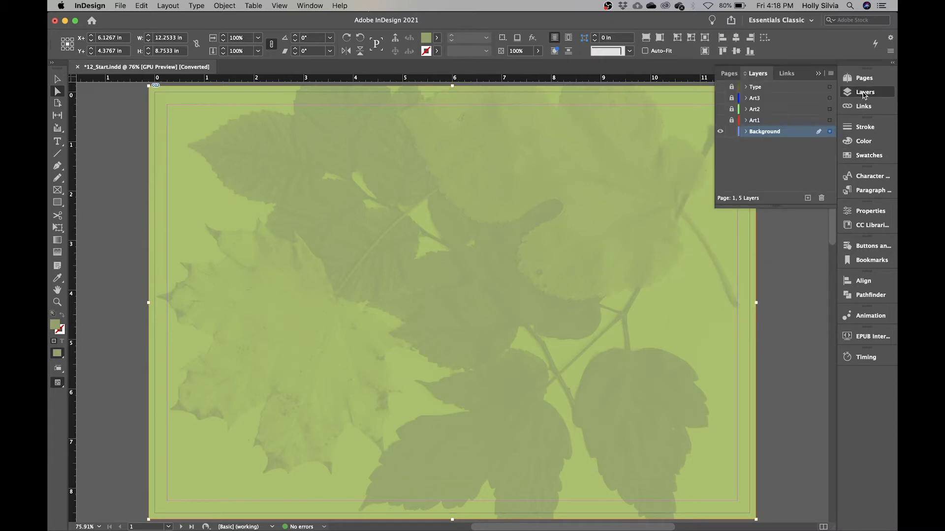
{"action": "left_click", "coordinate": [731, 132]}
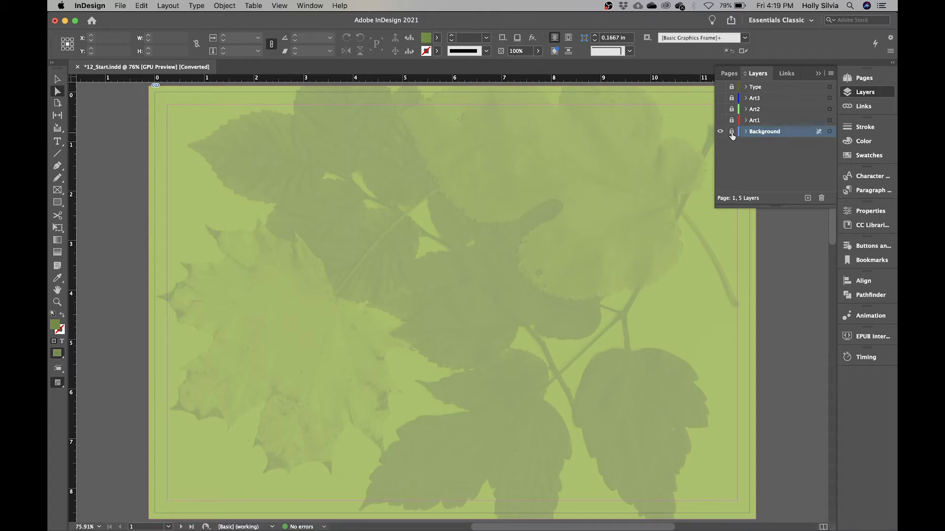
{"action": "left_click", "coordinate": [766, 122]}
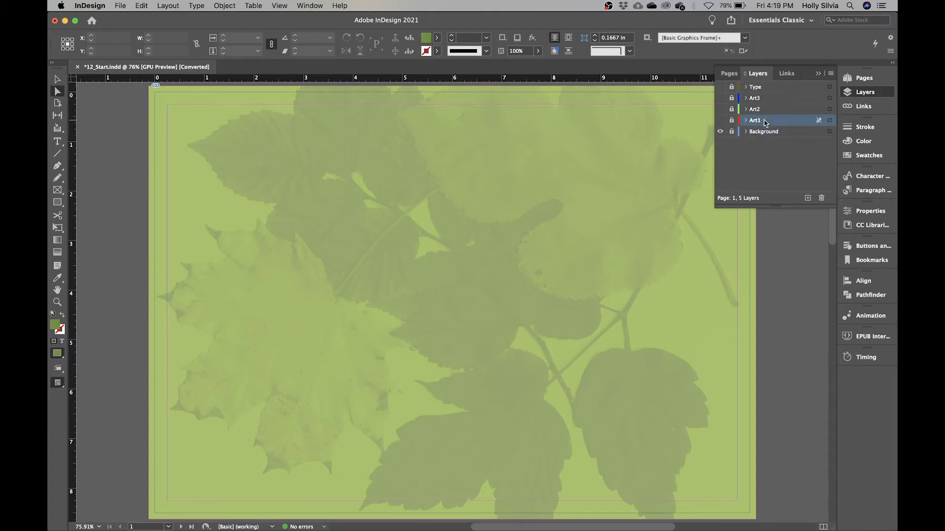
{"action": "left_click", "coordinate": [731, 121]}
{"action": "left_click", "coordinate": [720, 123]}
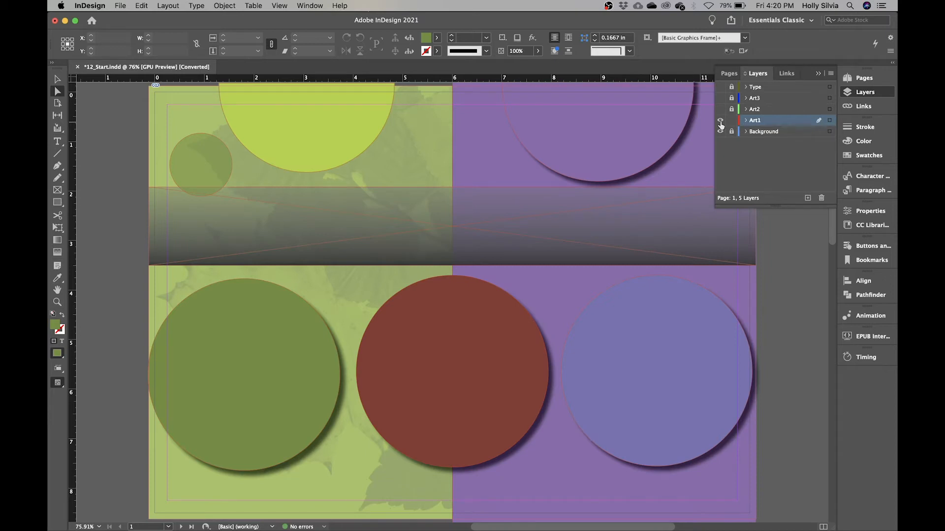
{"action": "left_click", "coordinate": [885, 95]}
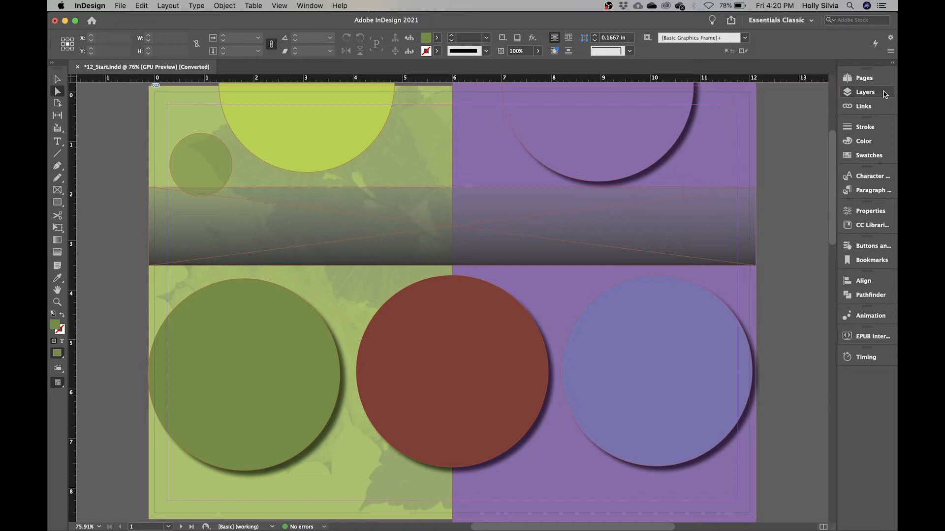
Step: Select the red circle in the middle of the page and set its object opacity to 70% in Effects
{"action": "left_click", "coordinate": [59, 79]}
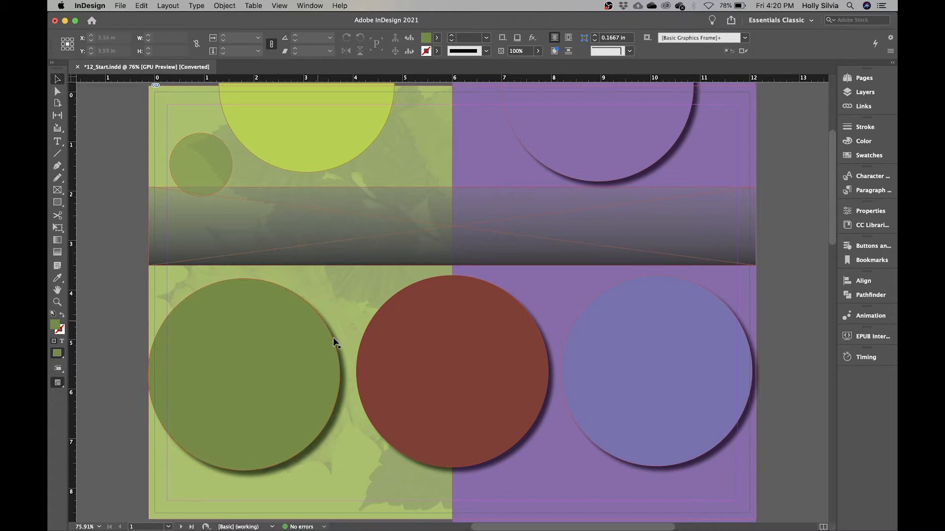
{"action": "left_click", "coordinate": [448, 360]}
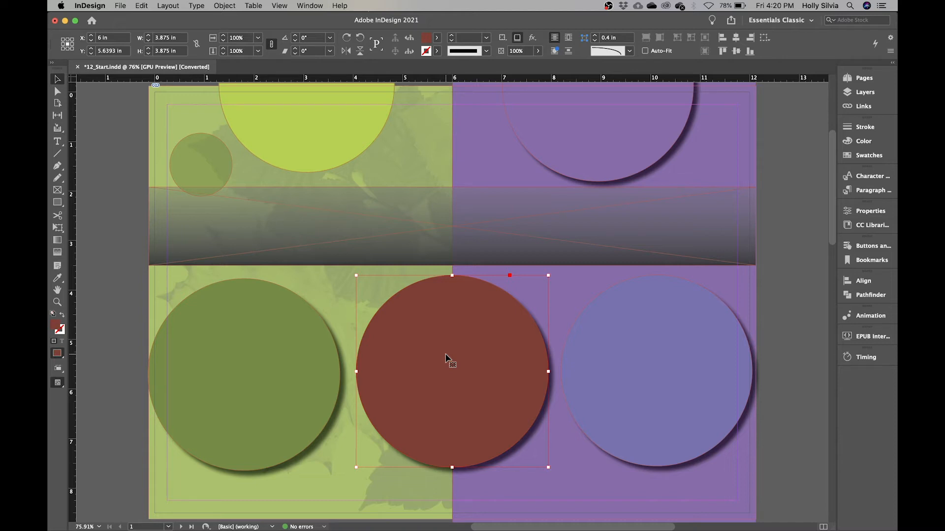
{"action": "left_click", "coordinate": [309, 6]}
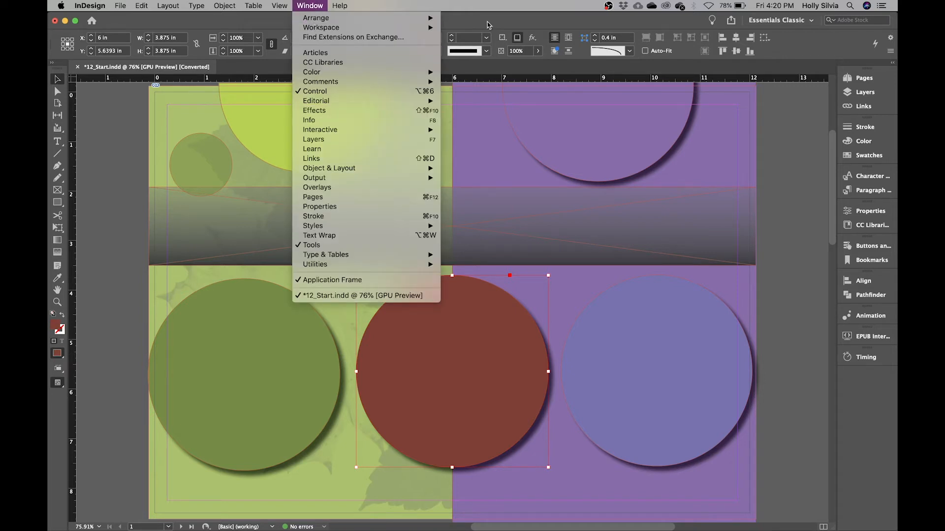
{"action": "left_click", "coordinate": [527, 20]}
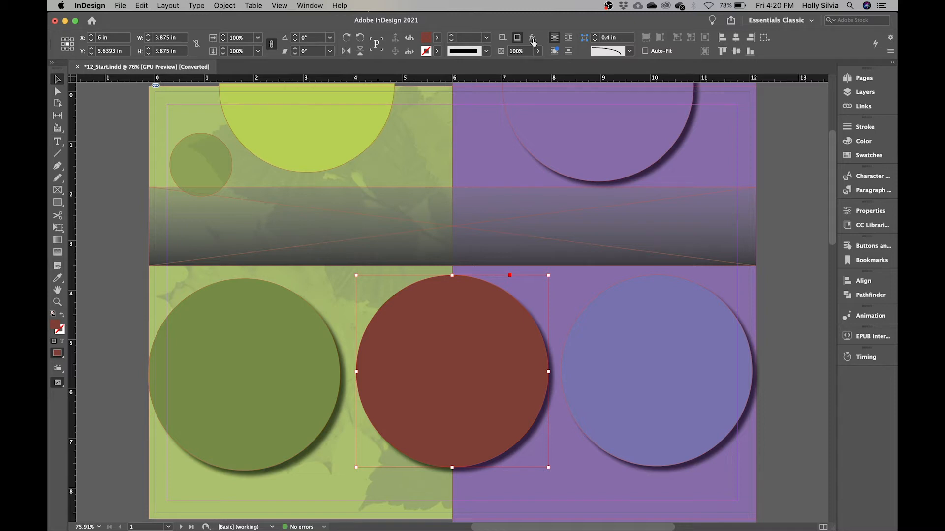
{"action": "left_click", "coordinate": [532, 40]}
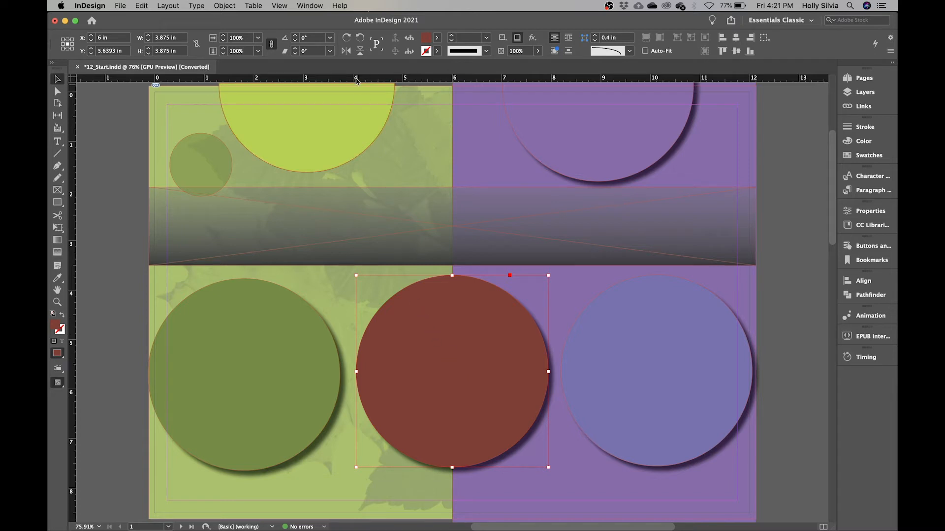
{"action": "left_click", "coordinate": [311, 6]}
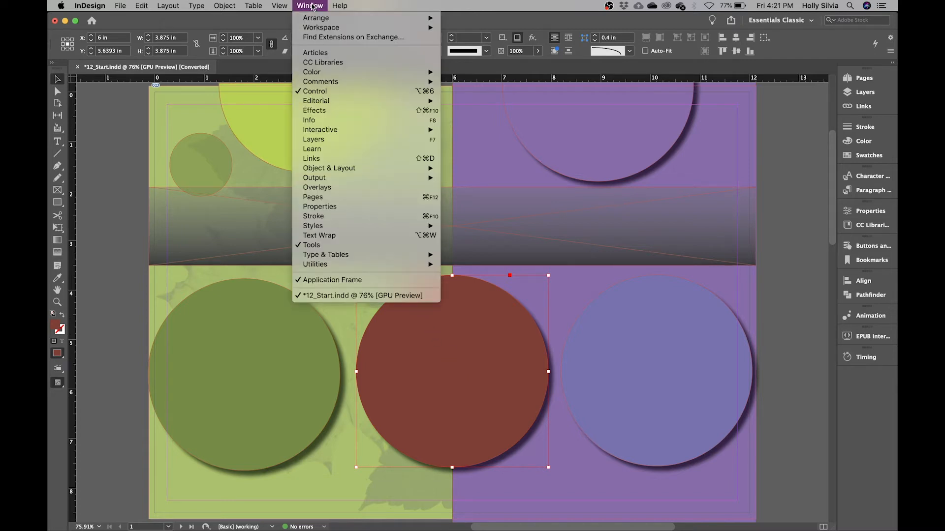
{"action": "left_click", "coordinate": [332, 113]}
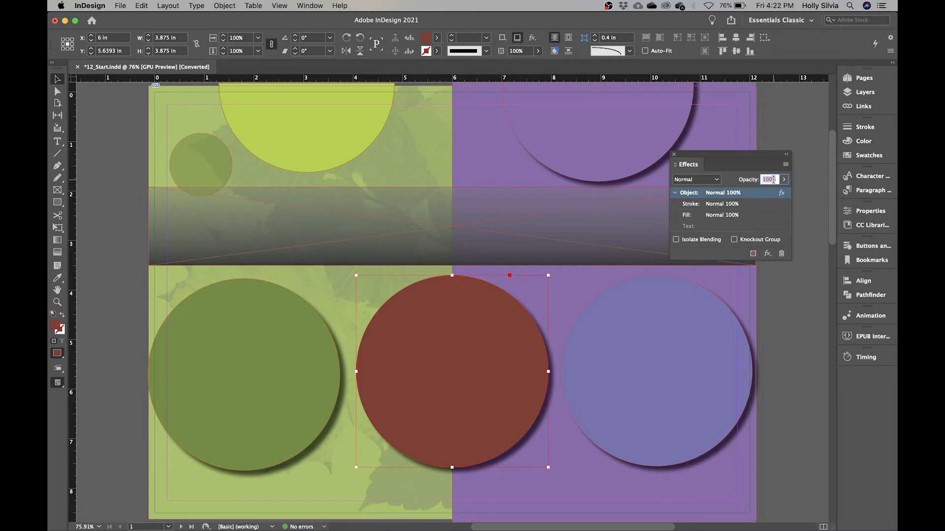
{"action": "type", "text": "70"}
{"action": "key", "text": "Return"}
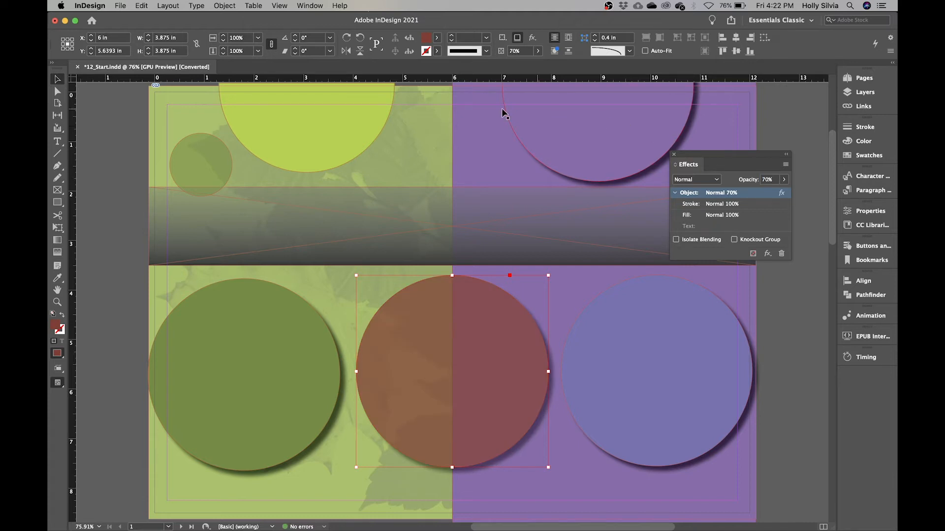
Step: Set the opacity of the yellow-green semicircle at the page's upper edge to 50%
{"action": "left_click", "coordinate": [332, 138]}
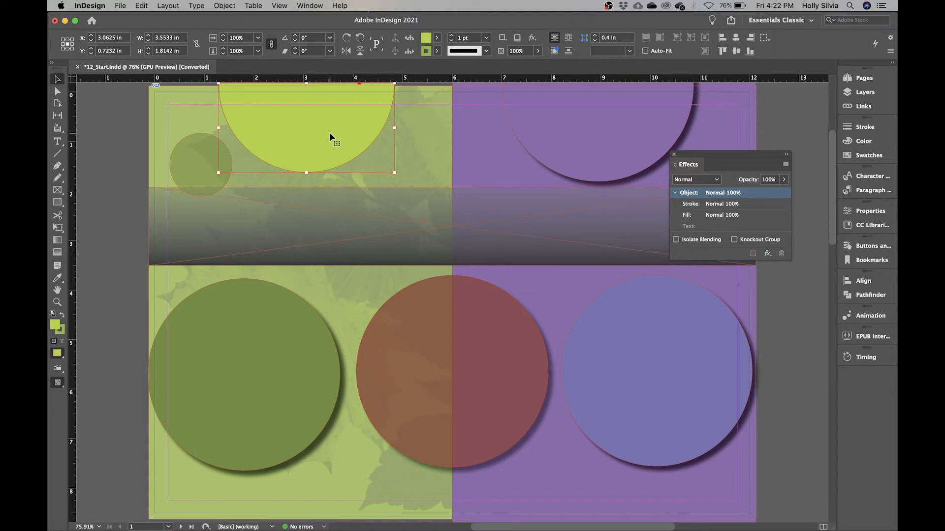
{"action": "left_click", "coordinate": [769, 180]}
{"action": "type", "text": "50"}
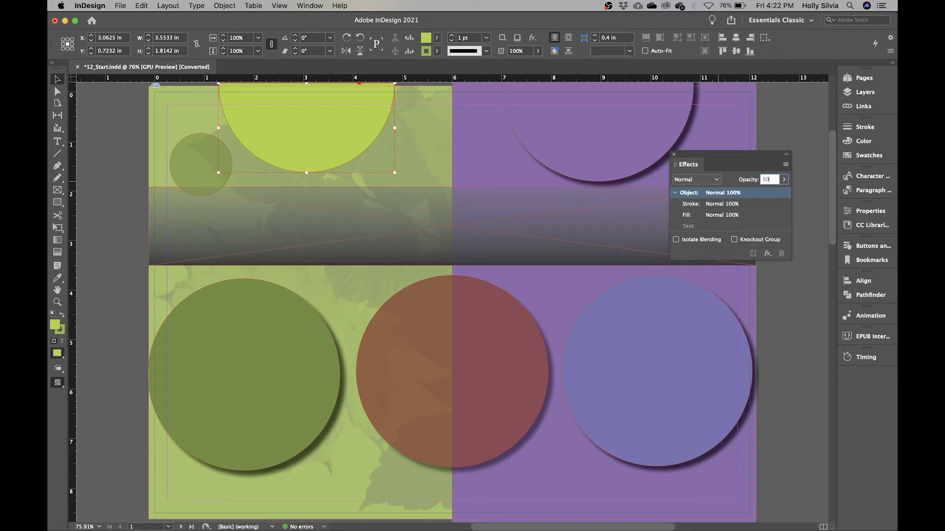
{"action": "key", "text": "Return"}
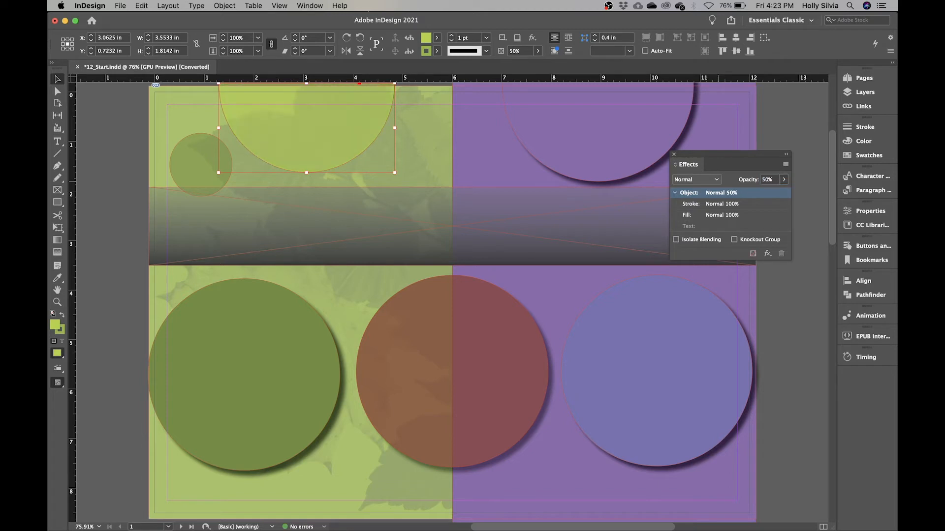
Step: Set the opacity of the large green circle on the lower left of the page to 60%
{"action": "left_click", "coordinate": [248, 366]}
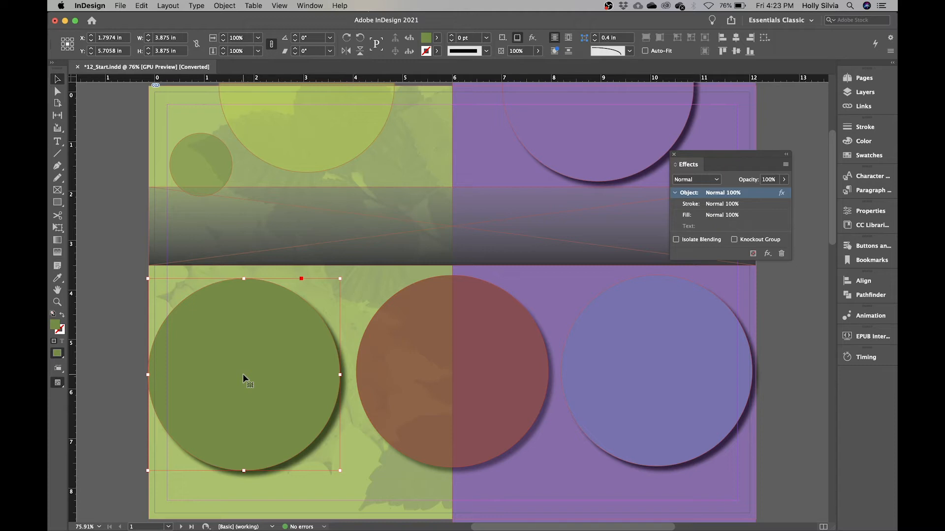
{"action": "double_click", "coordinate": [770, 180]}
{"action": "type", "text": "60"}
{"action": "key", "text": "Return"}
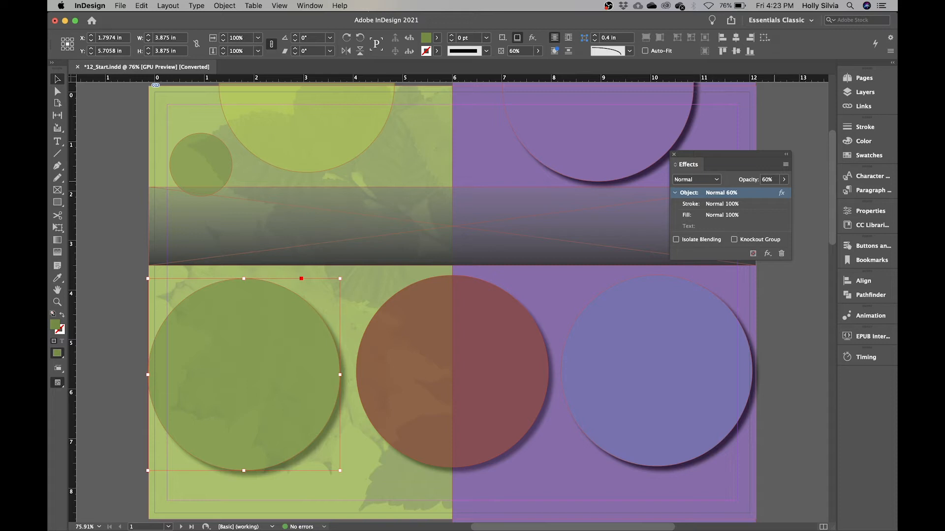
Step: Set the opacity of the purple semicircle at the page's upper edge to 70%
{"action": "left_click", "coordinate": [597, 137]}
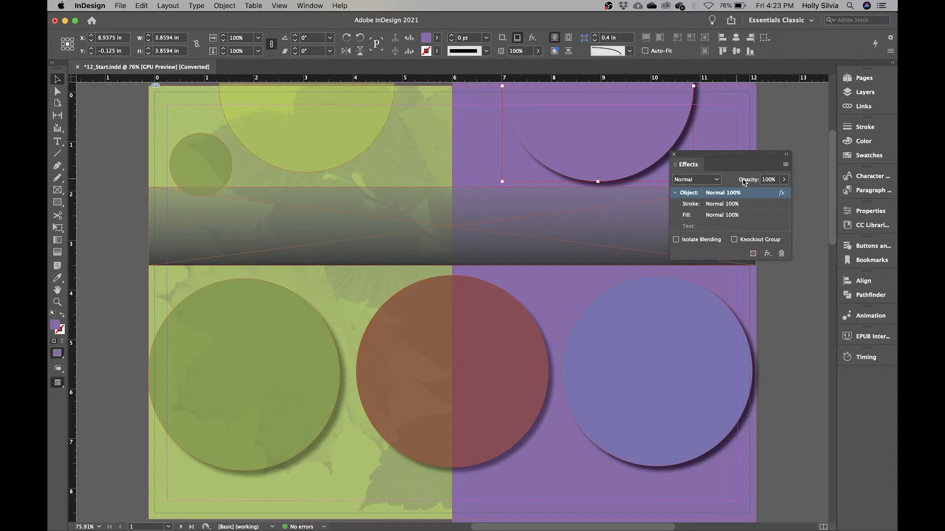
{"action": "left_click", "coordinate": [775, 182]}
{"action": "type", "text": "70"}
{"action": "key", "text": "Return"}
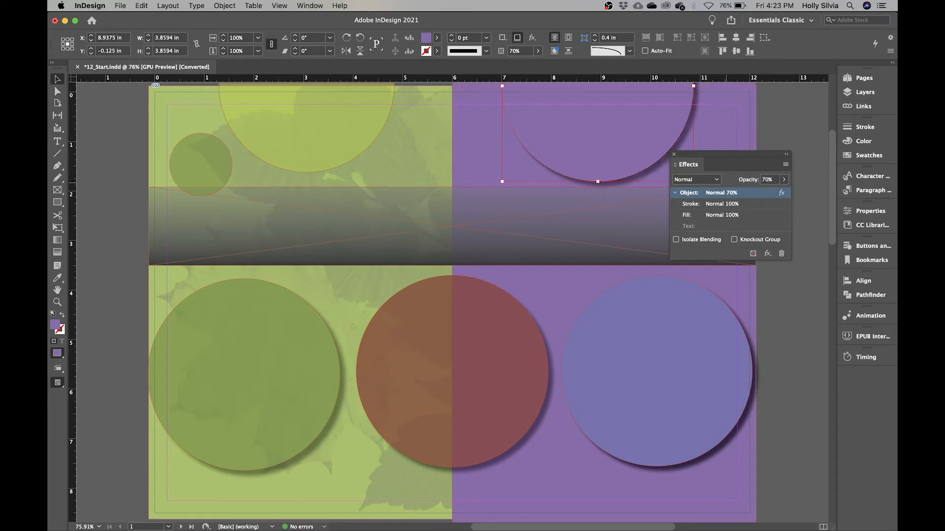
Step: Change the blending mode of the red circle in the middle of the page to Overlay
{"action": "left_click", "coordinate": [465, 373]}
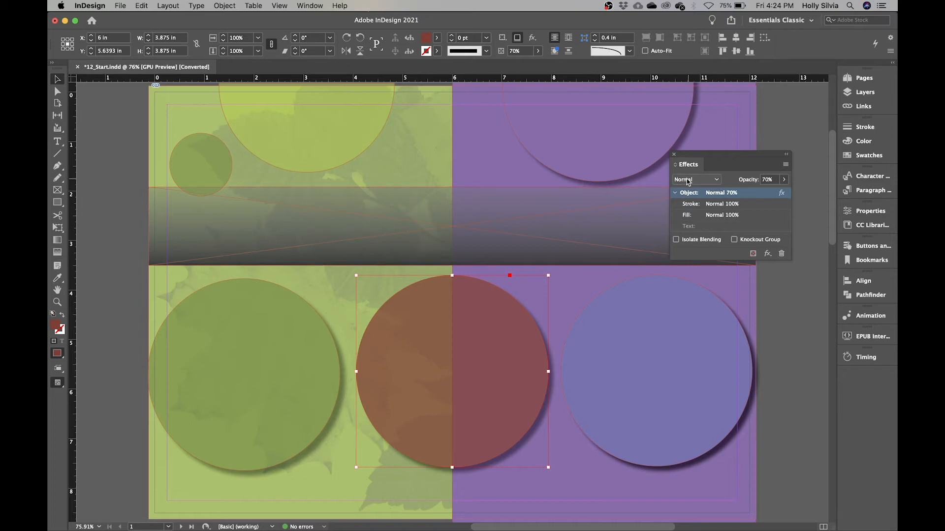
{"action": "left_click", "coordinate": [717, 181]}
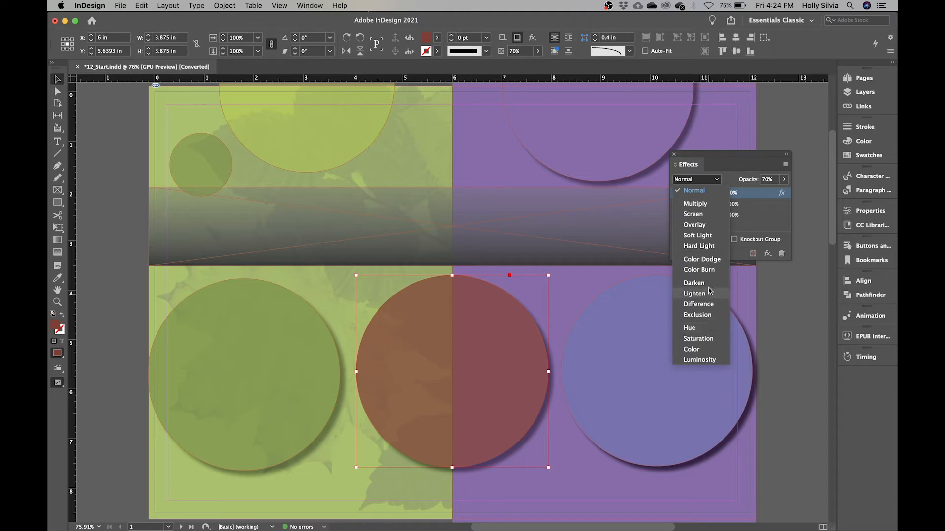
{"action": "left_click", "coordinate": [701, 226]}
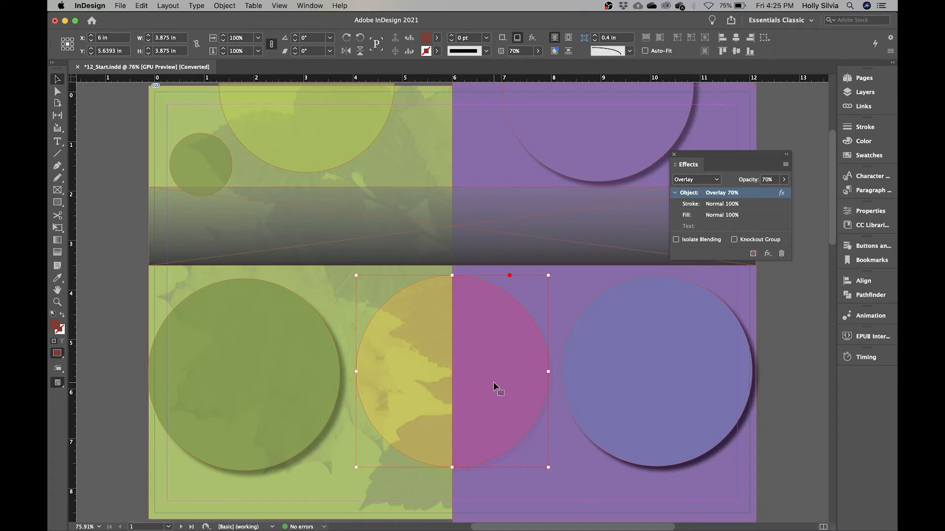
Step: Change the blending mode of the yellow-green semicircle at the page's upper edge to Multiply
{"action": "left_click", "coordinate": [329, 141]}
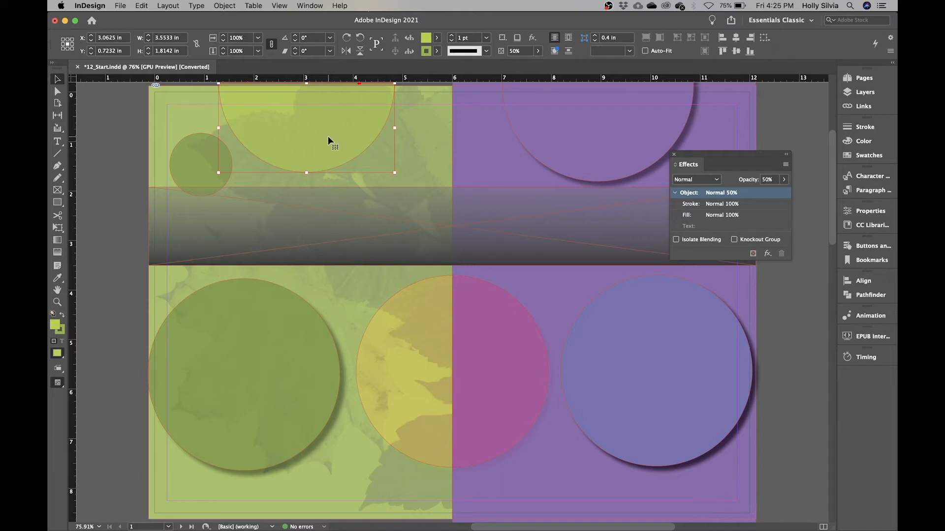
{"action": "left_click", "coordinate": [719, 182]}
{"action": "left_click", "coordinate": [713, 205]}
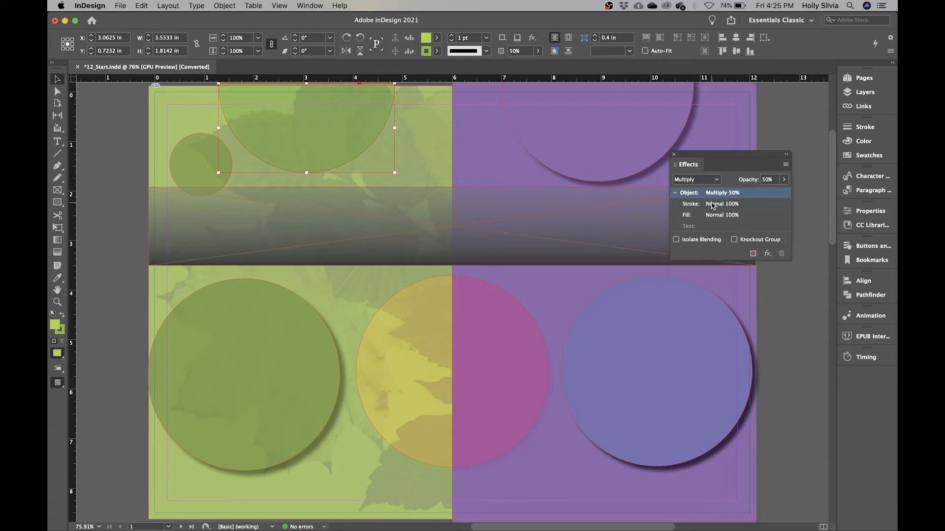
Step: Lock the Art1 layer, then unlock the Art2 layer, show it and make it active
{"action": "left_click", "coordinate": [865, 94]}
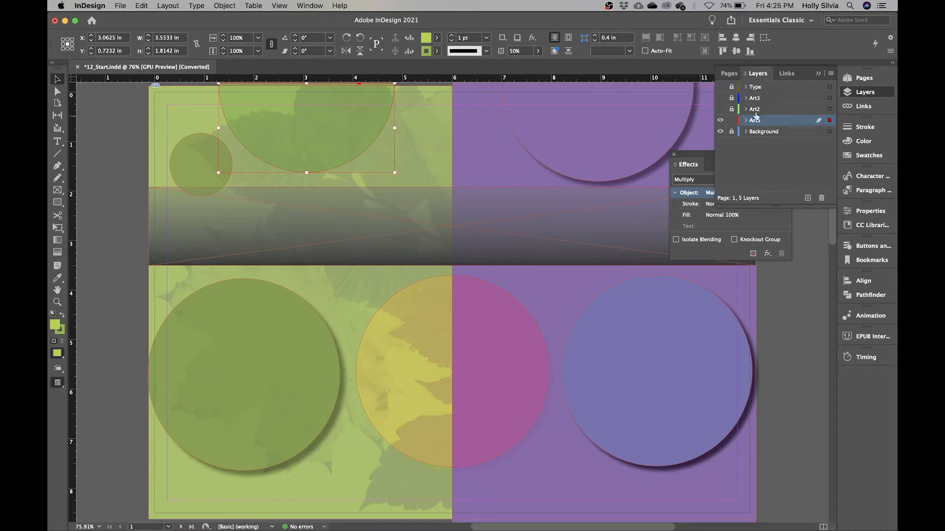
{"action": "left_click", "coordinate": [732, 120]}
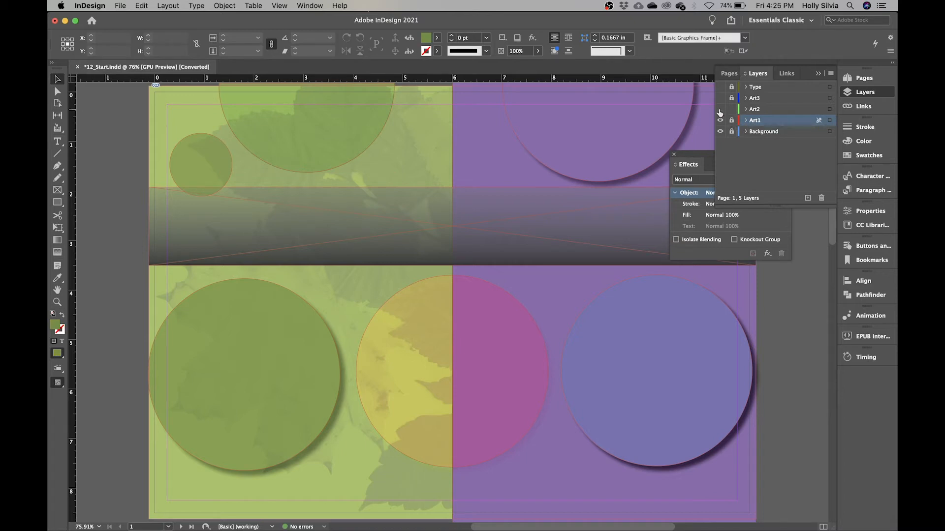
{"action": "left_click", "coordinate": [720, 109]}
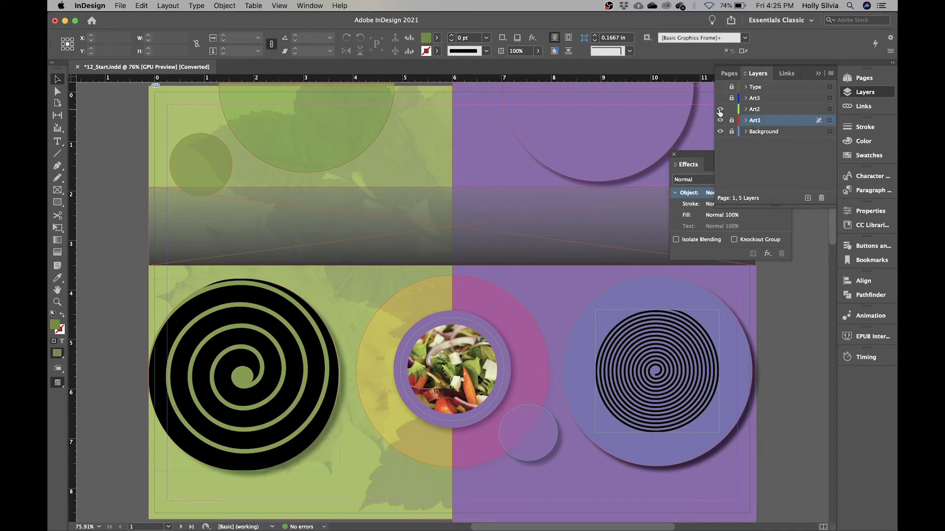
{"action": "left_click", "coordinate": [795, 112]}
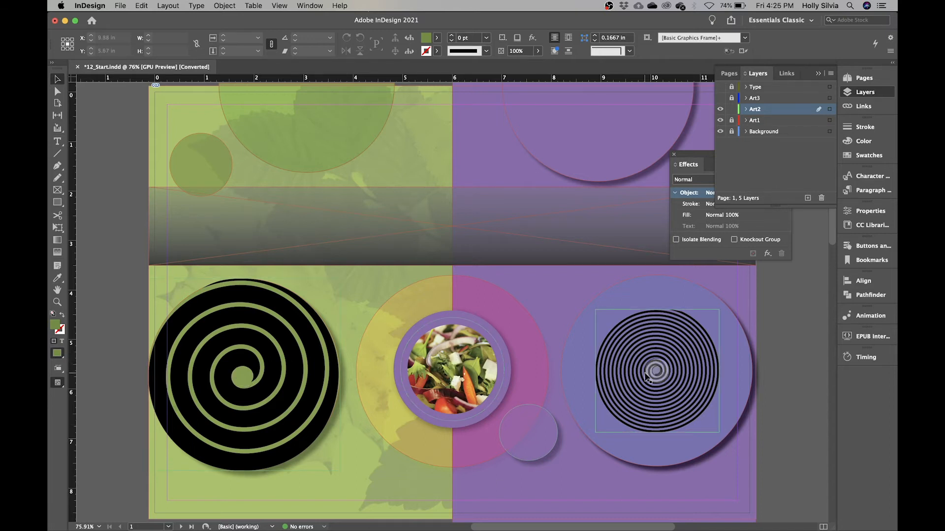
{"action": "left_click", "coordinate": [860, 94]}
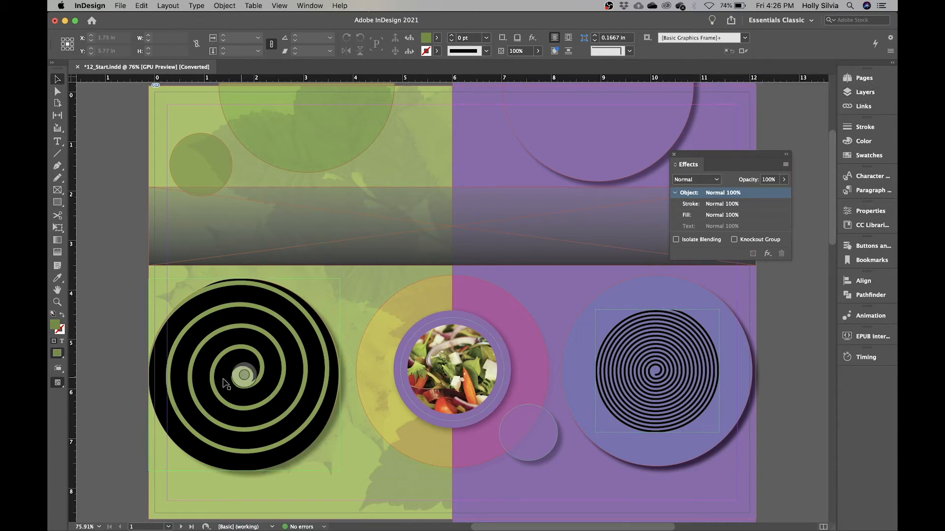
Step: Select both black spiral graphics together and give them the Color Dodge blending mode at 30% opacity
{"action": "left_click", "coordinate": [256, 345]}
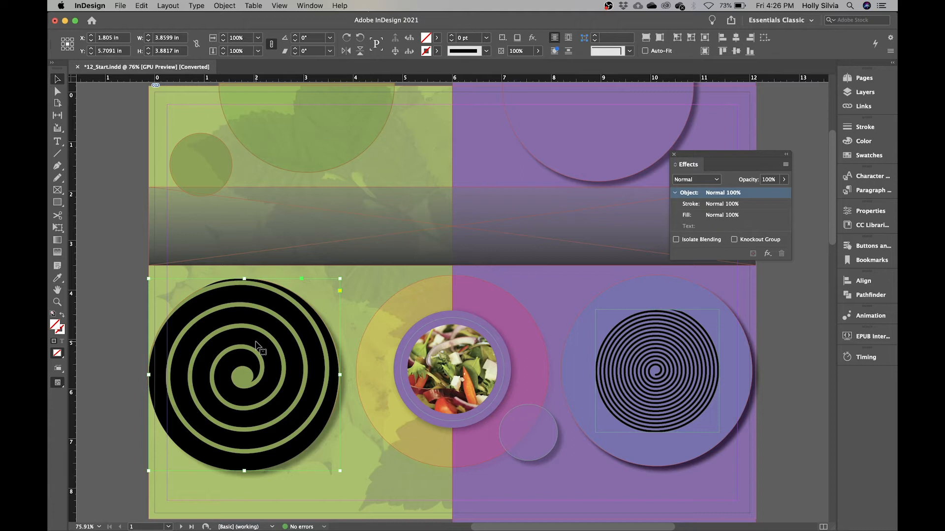
{"action": "left_click", "coordinate": [678, 388], "text": "shift"}
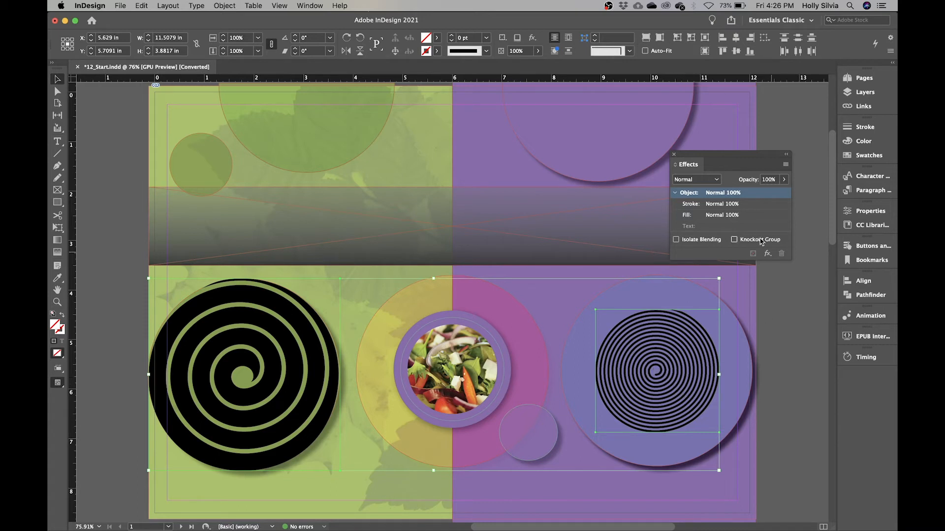
{"action": "left_click", "coordinate": [716, 180]}
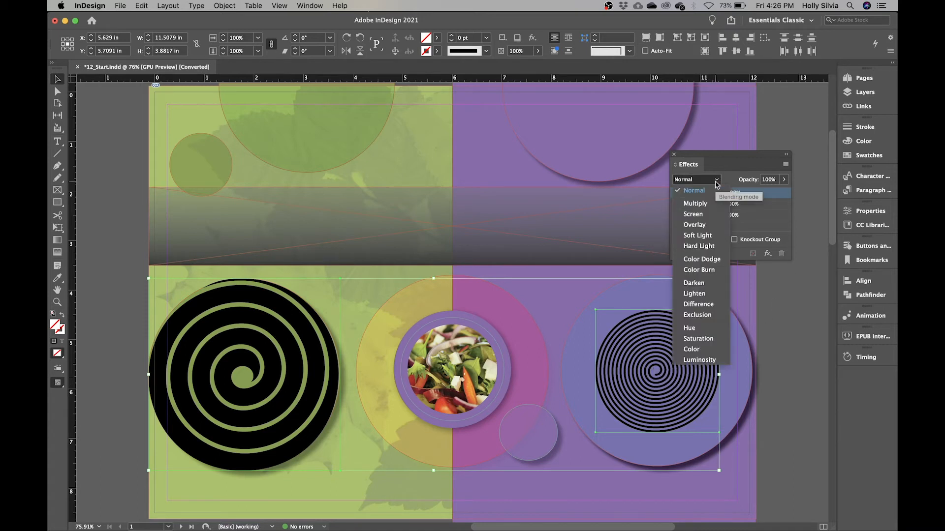
{"action": "left_click", "coordinate": [714, 260]}
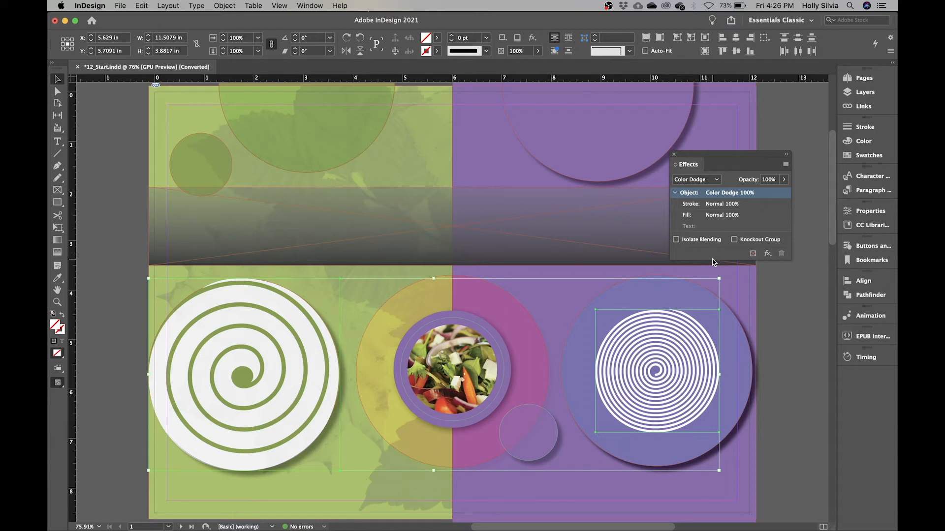
{"action": "left_click", "coordinate": [763, 180]}
{"action": "type", "text": "30"}
{"action": "key", "text": "Return"}
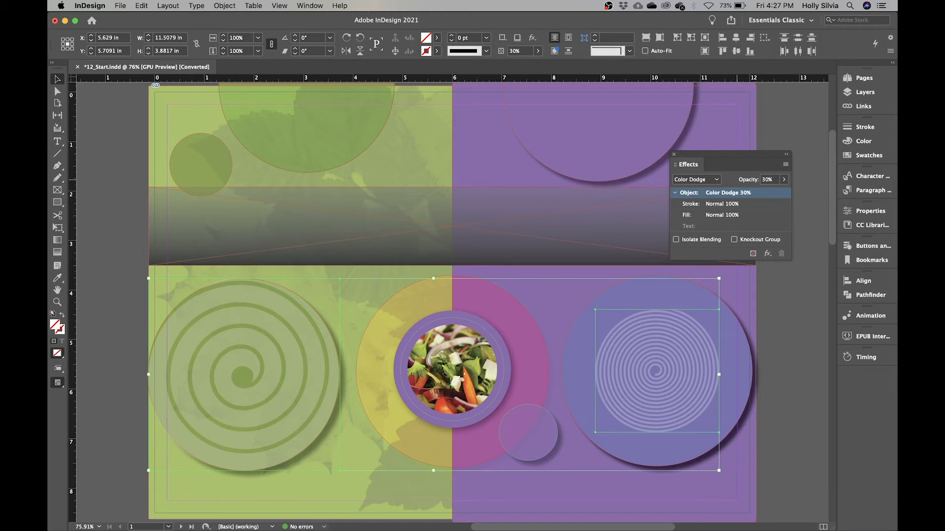
Step: Apply the Hard Light blending mode to only the stroke of the circular salad image frame, then deselect it
{"action": "left_click", "coordinate": [464, 360]}
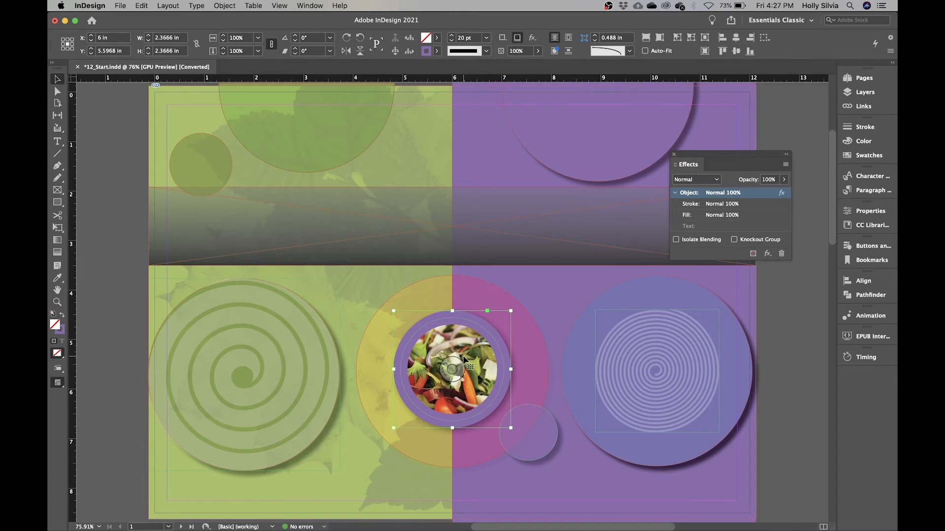
{"action": "left_click", "coordinate": [762, 205]}
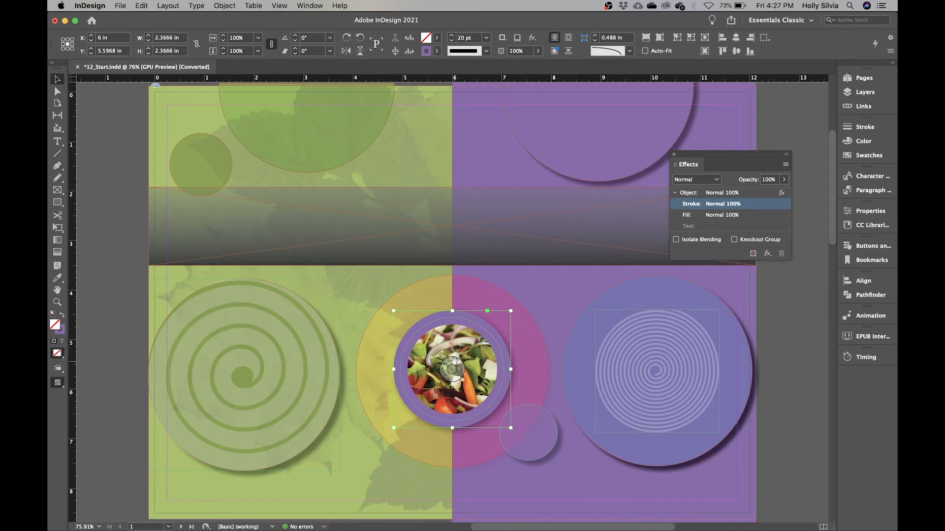
{"action": "left_click", "coordinate": [716, 180]}
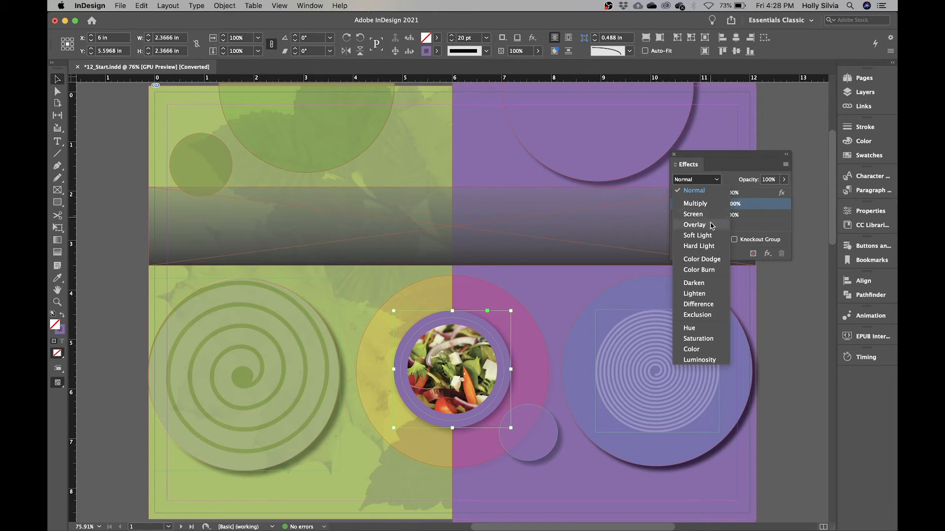
{"action": "left_click", "coordinate": [712, 246]}
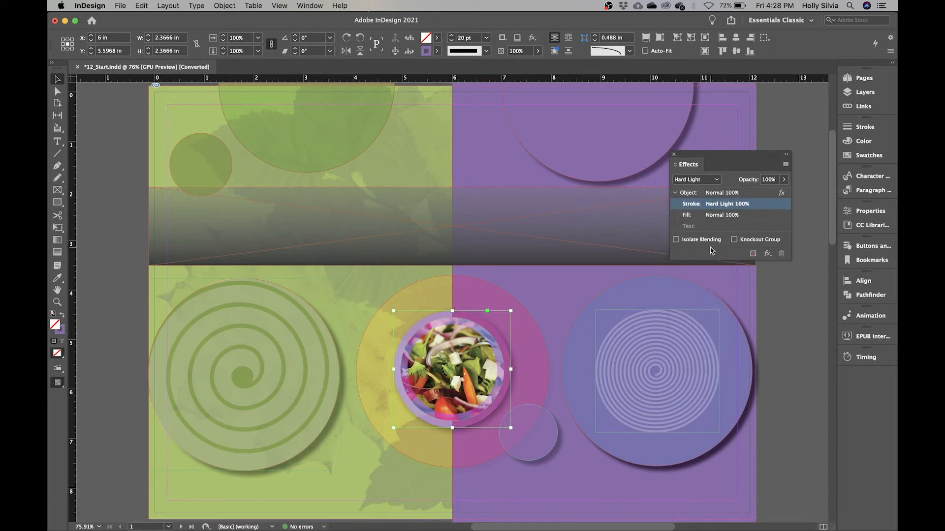
{"action": "left_click", "coordinate": [794, 326]}
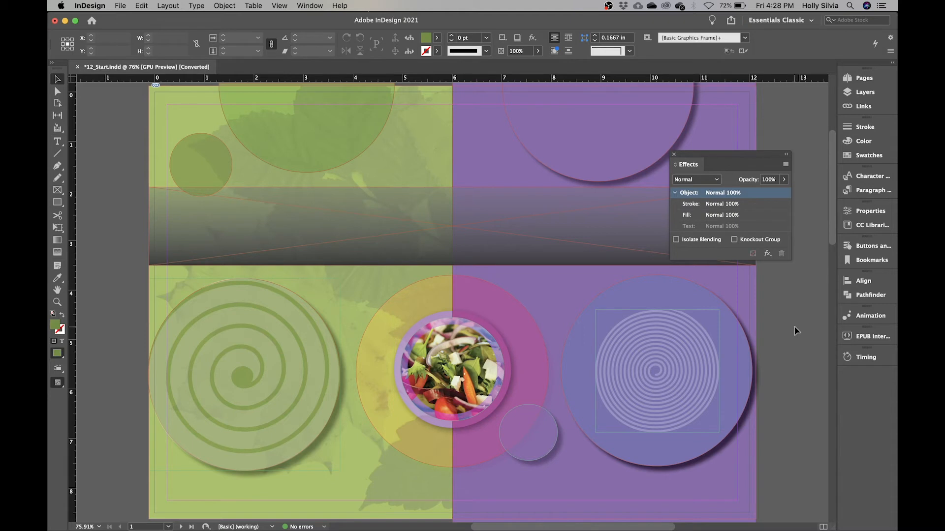
Step: Lock the Art2 layer, then unlock the Art3 layer, show it and make it active
{"action": "left_click", "coordinate": [867, 93]}
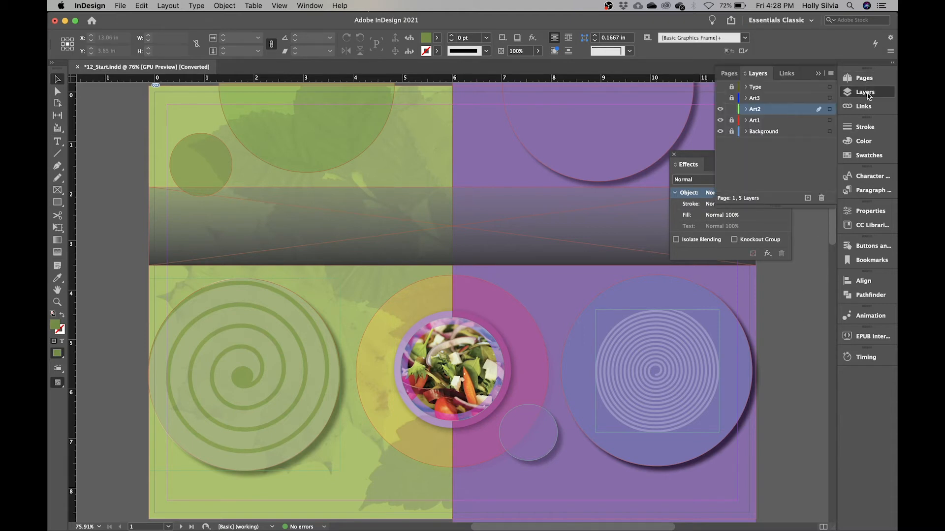
{"action": "left_click", "coordinate": [731, 110]}
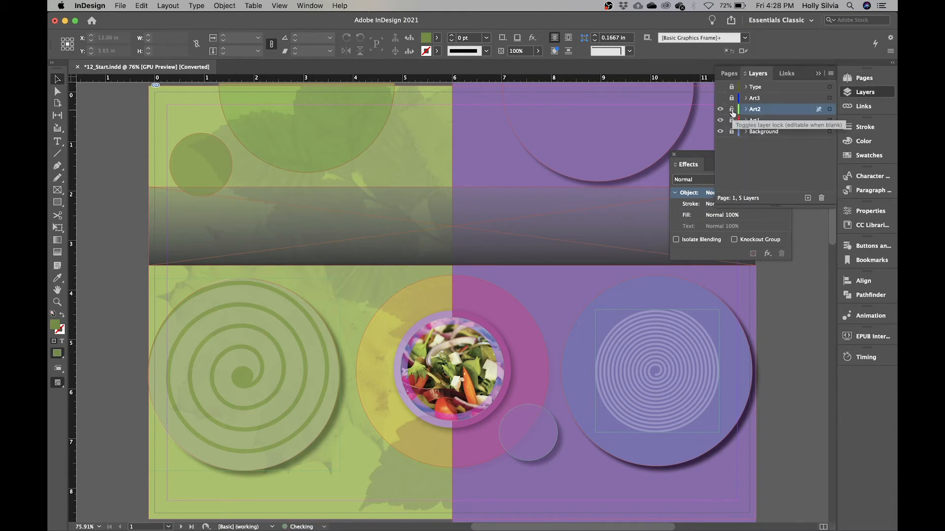
{"action": "left_click", "coordinate": [731, 98]}
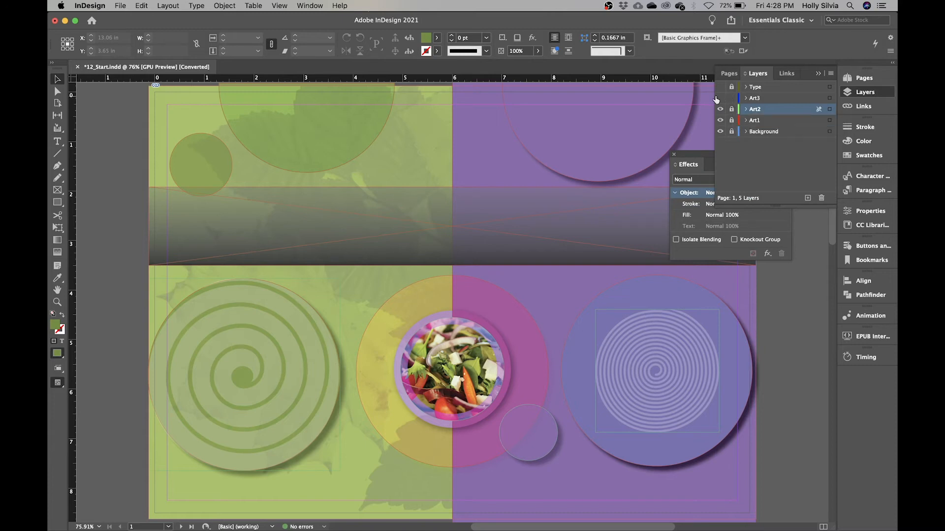
{"action": "left_click", "coordinate": [720, 98]}
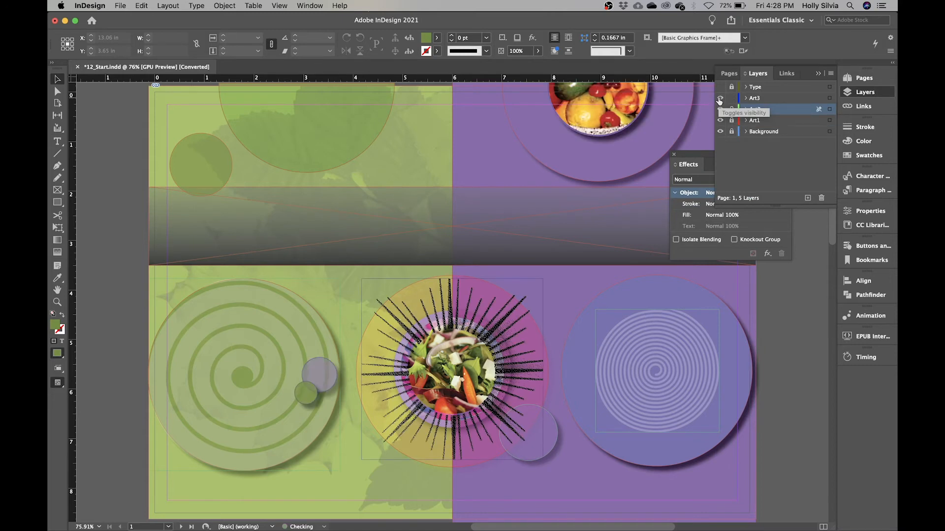
{"action": "left_click", "coordinate": [791, 100]}
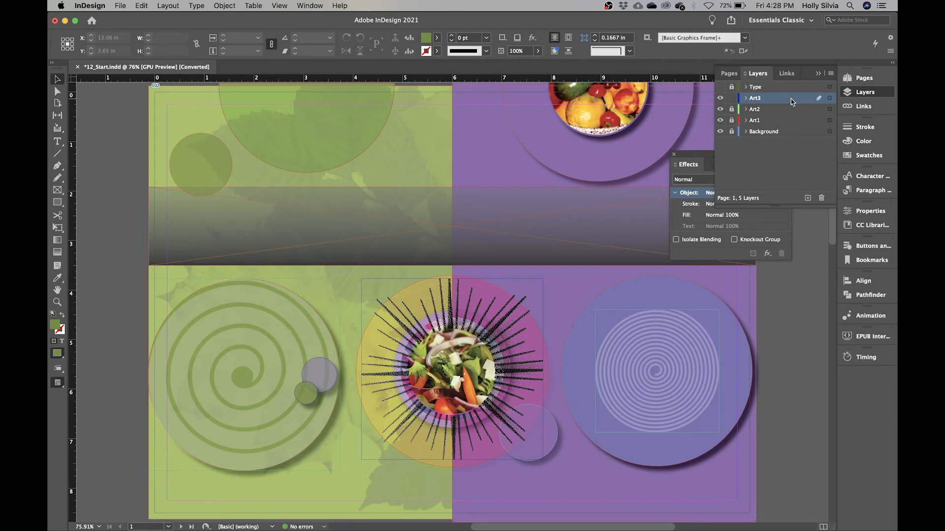
{"action": "left_click", "coordinate": [858, 93]}
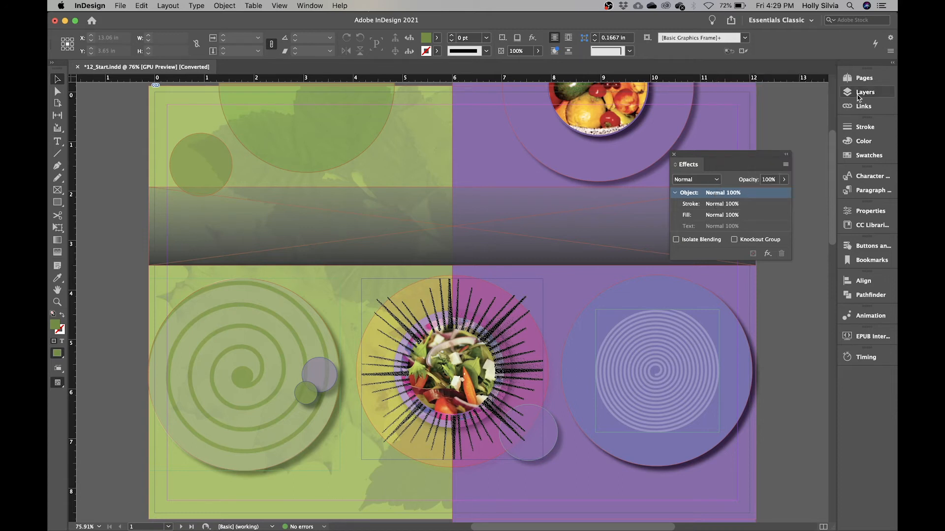
Step: Set the opacity of the black starburst frame over the salad image to 70%
{"action": "left_click", "coordinate": [452, 308]}
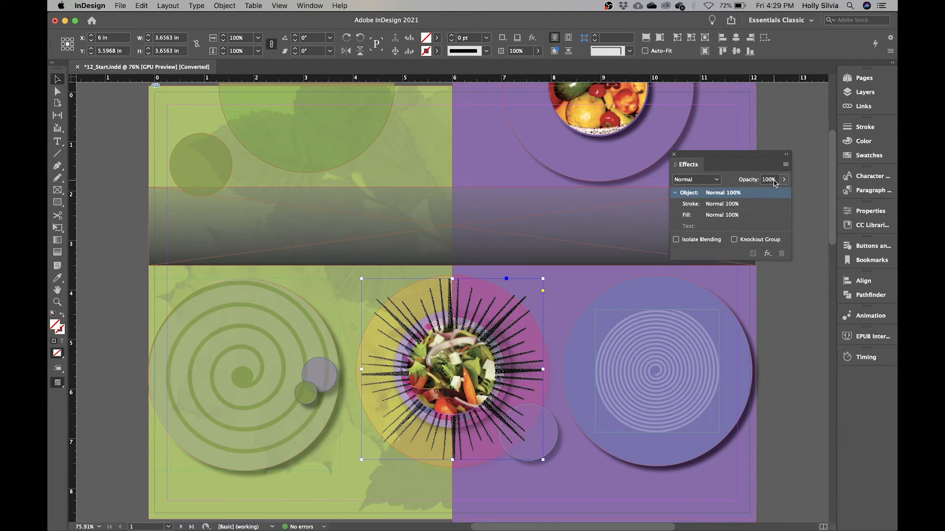
{"action": "left_click", "coordinate": [746, 183]}
{"action": "type", "text": "70"}
{"action": "key", "text": "Return"}
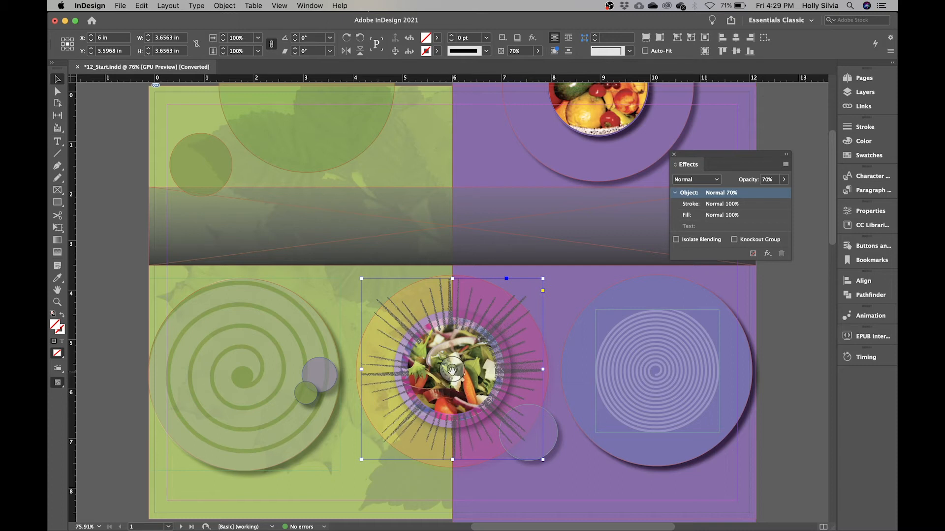
Step: Select the starburst graphic inside its frame and give it the Red-Bright fill color
{"action": "left_click", "coordinate": [452, 369]}
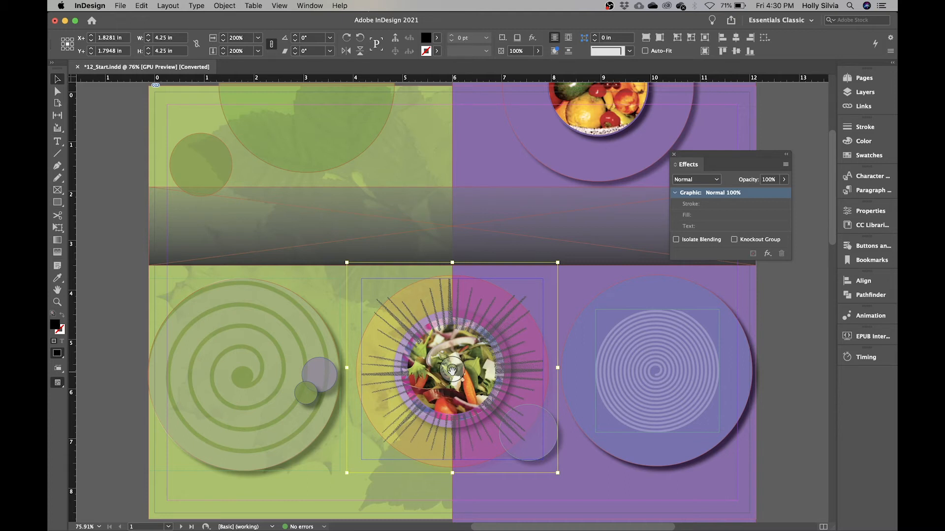
{"action": "left_click", "coordinate": [883, 155]}
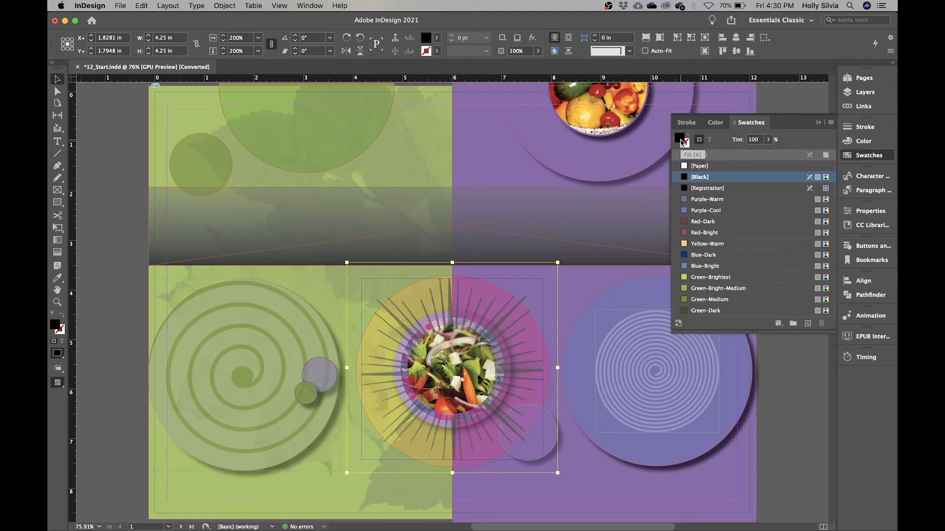
{"action": "left_click", "coordinate": [715, 234]}
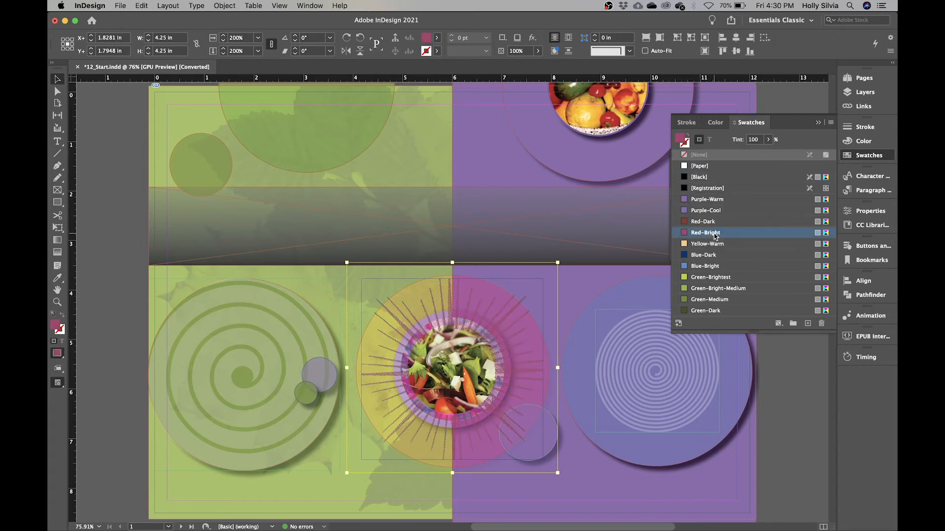
{"action": "left_click", "coordinate": [854, 156]}
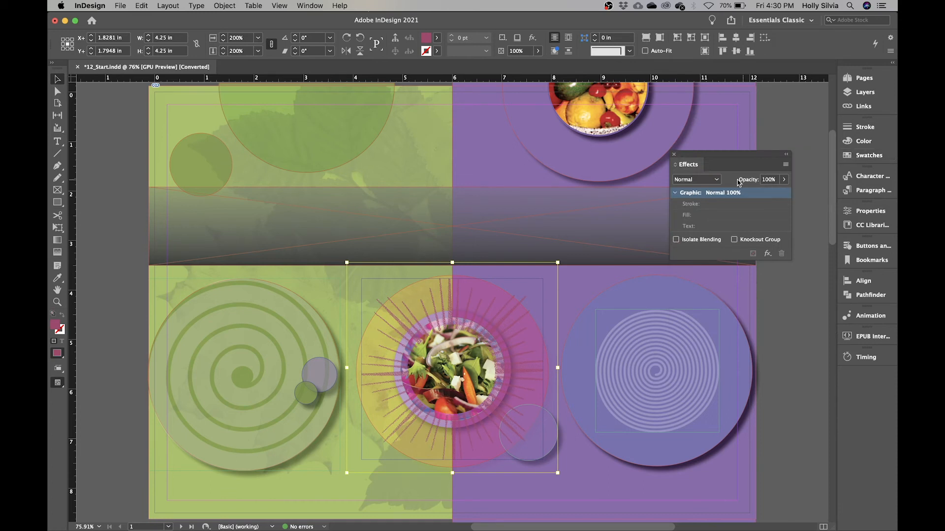
Step: Apply the Screen blending mode to the starburst graphic, then deselect it
{"action": "left_click", "coordinate": [715, 182]}
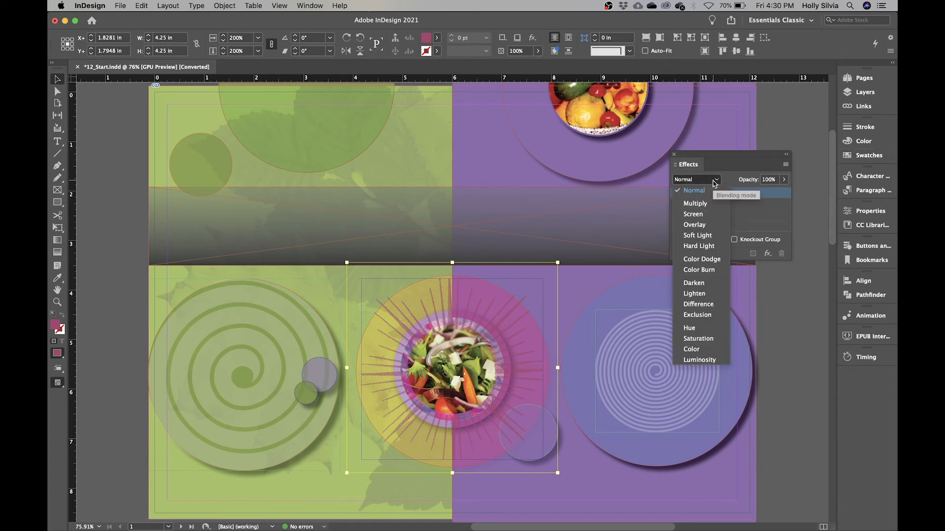
{"action": "left_click", "coordinate": [708, 215]}
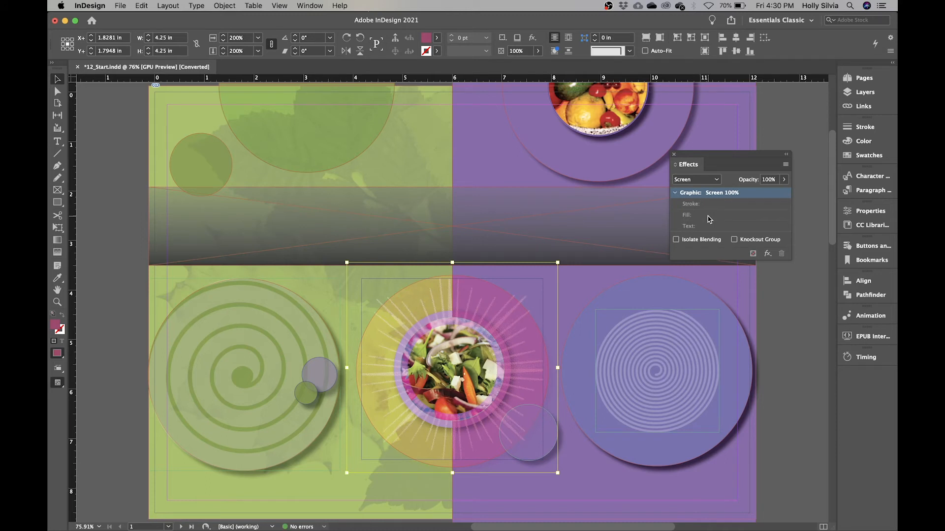
{"action": "left_click", "coordinate": [825, 343]}
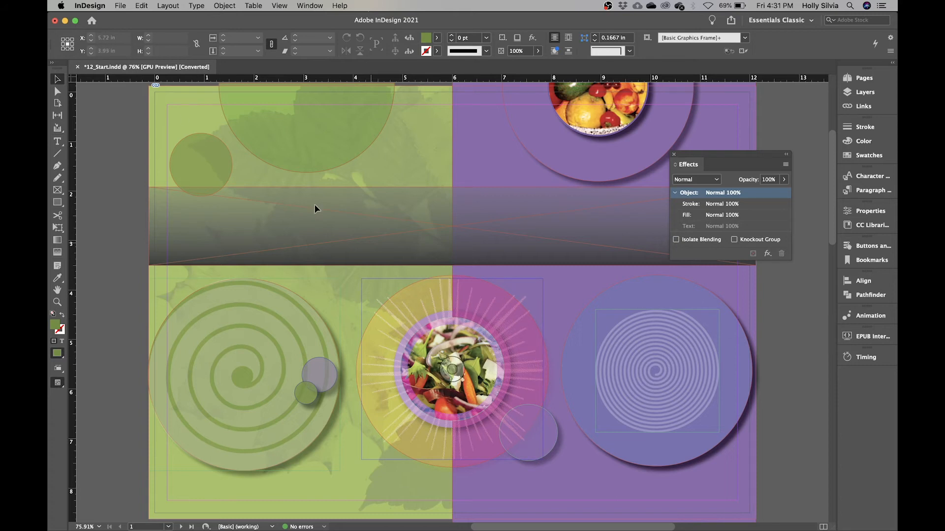
Step: Start placing 12_Glasses.ai from the Lesson 012 folder with Show Import Options turned on
{"action": "left_click", "coordinate": [121, 6]}
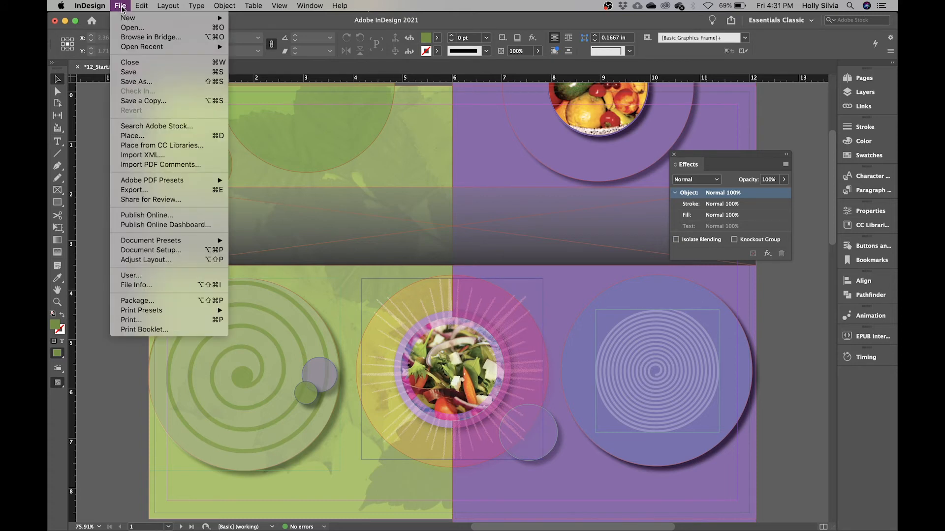
{"action": "left_click", "coordinate": [138, 137]}
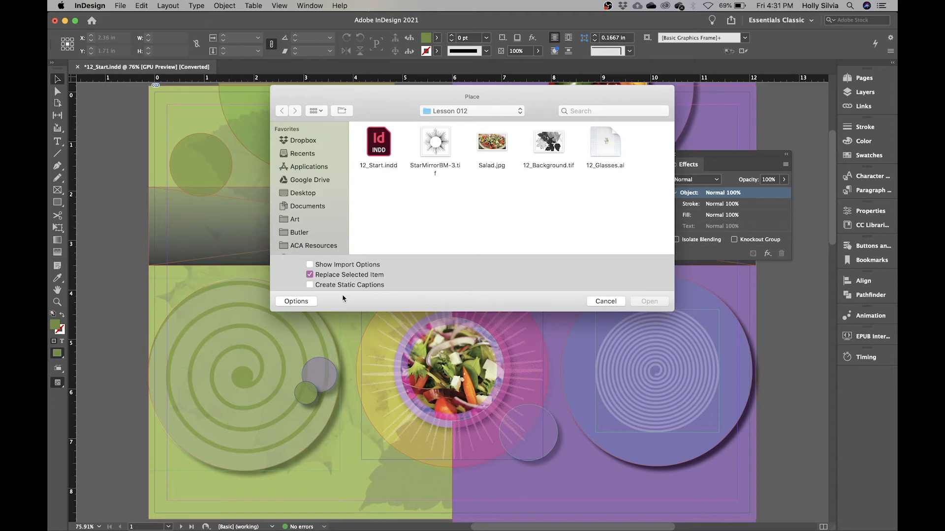
{"action": "left_click", "coordinate": [309, 265]}
{"action": "left_click", "coordinate": [608, 150]}
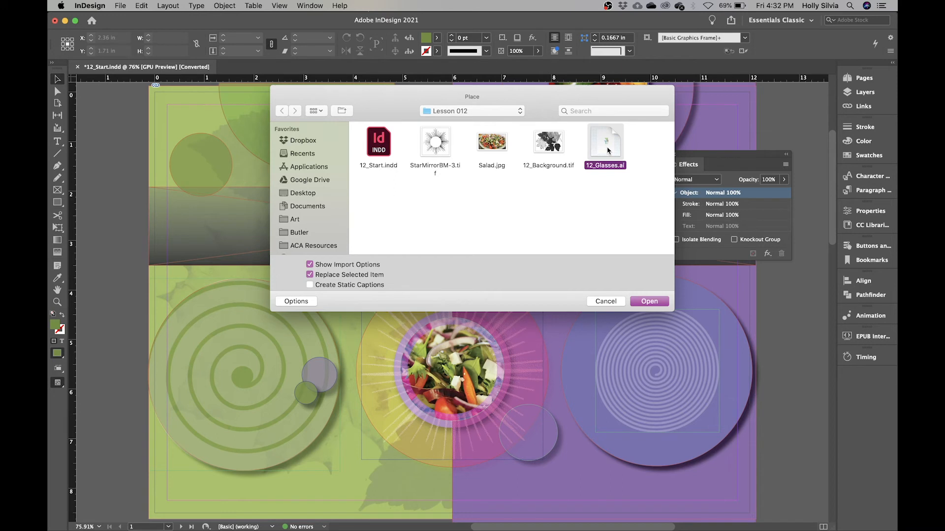
{"action": "left_click", "coordinate": [649, 302]}
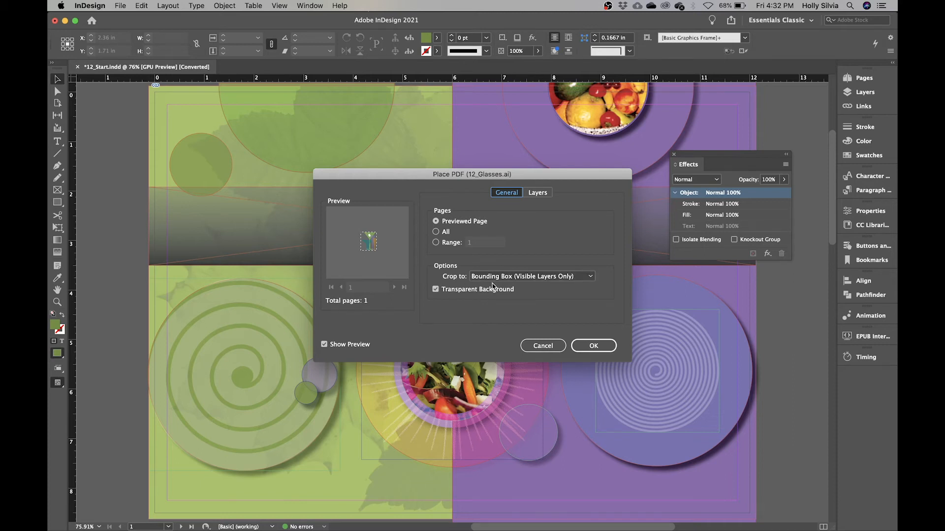
Step: Crop the import to Bounding Box (All Layers) and place the glasses over the blue circle's spiral, shifting them slightly down
{"action": "left_click", "coordinate": [574, 278]}
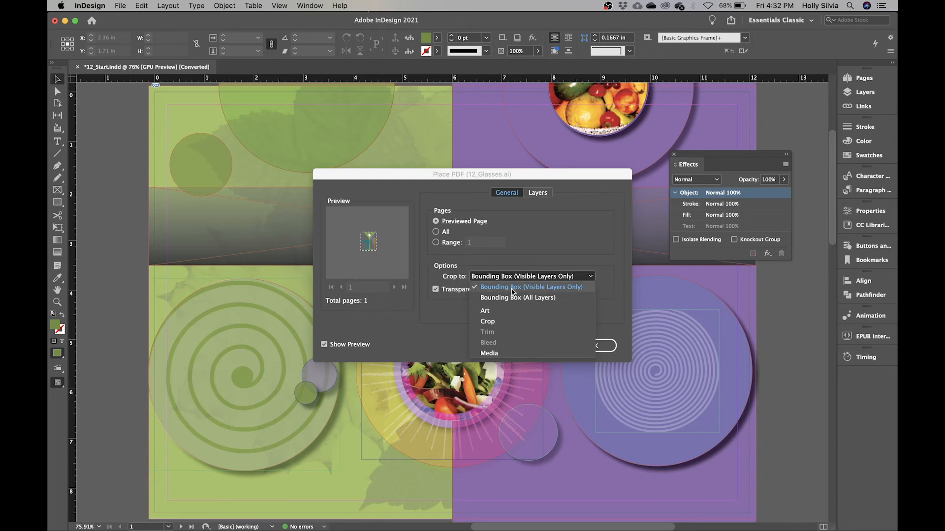
{"action": "left_click", "coordinate": [538, 299]}
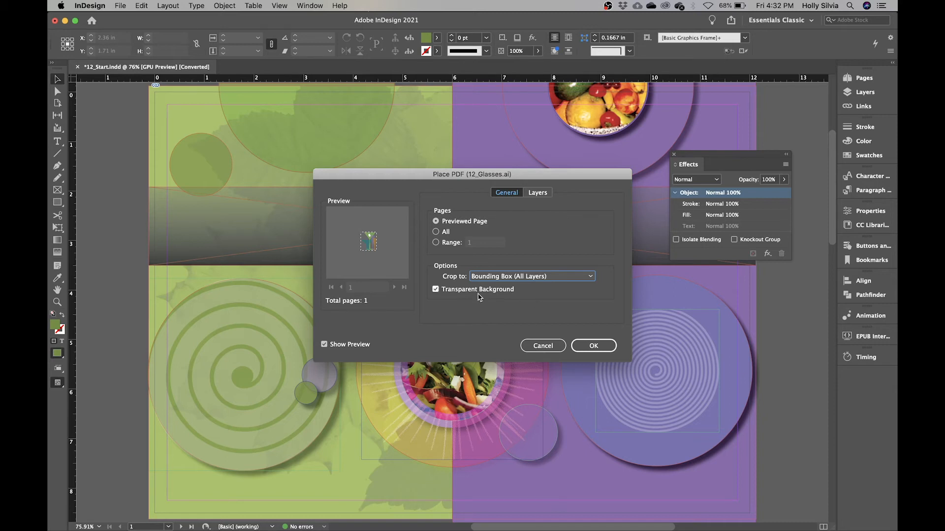
{"action": "left_click", "coordinate": [594, 346]}
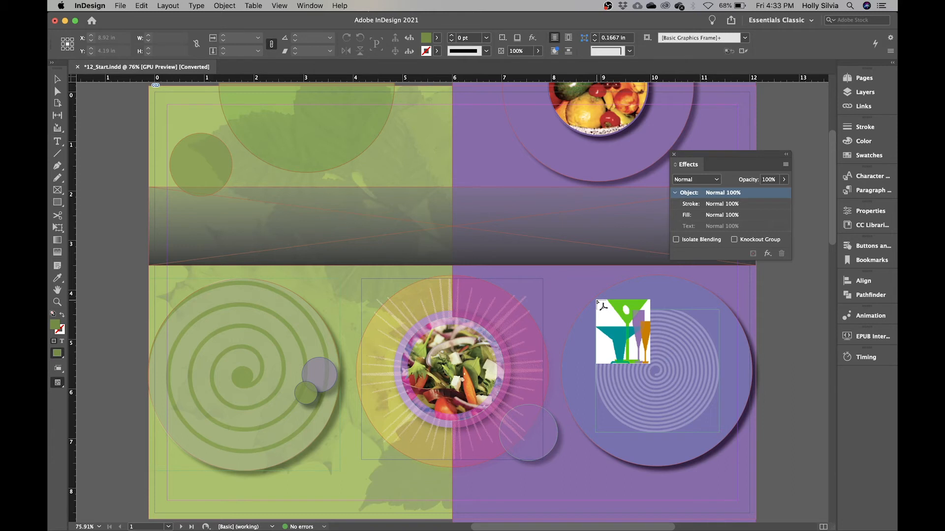
{"action": "left_click", "coordinate": [597, 300]}
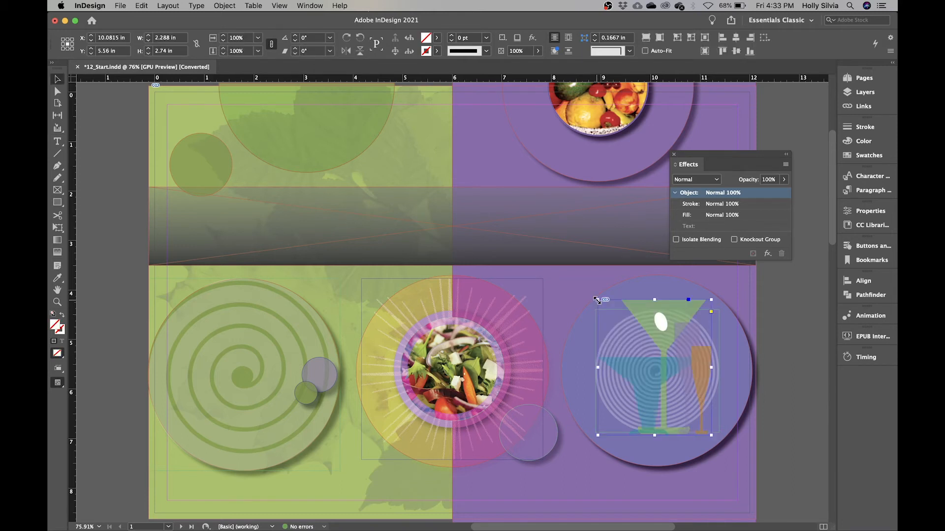
{"action": "mouse_move", "coordinate": [676, 308]}
{"action": "left_mouse_down"}
{"action": "mouse_move", "coordinate": [706, 312]}
{"action": "mouse_move", "coordinate": [676, 312]}
{"action": "left_mouse_up"}
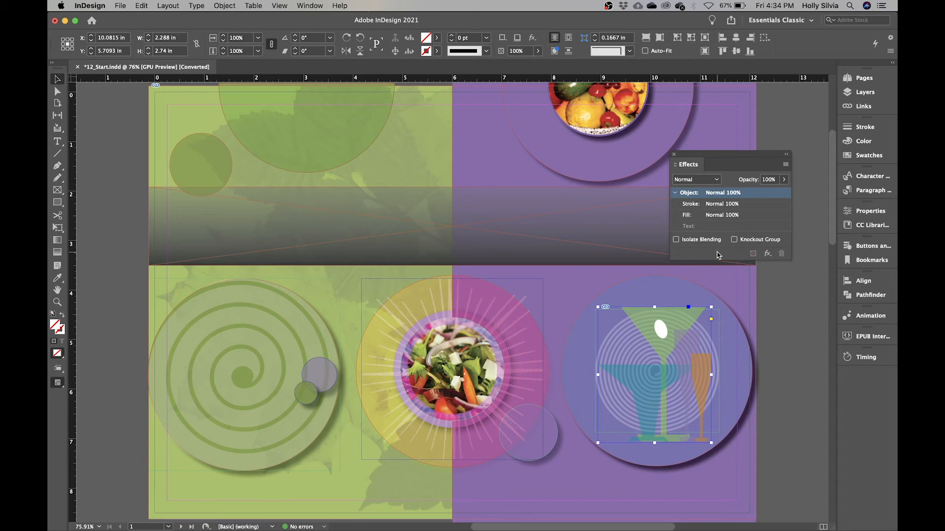
Step: Give the placed glasses graphic 60% opacity and the Color Burn blending mode
{"action": "left_click", "coordinate": [763, 180]}
{"action": "type", "text": "60"}
{"action": "key", "text": "Return"}
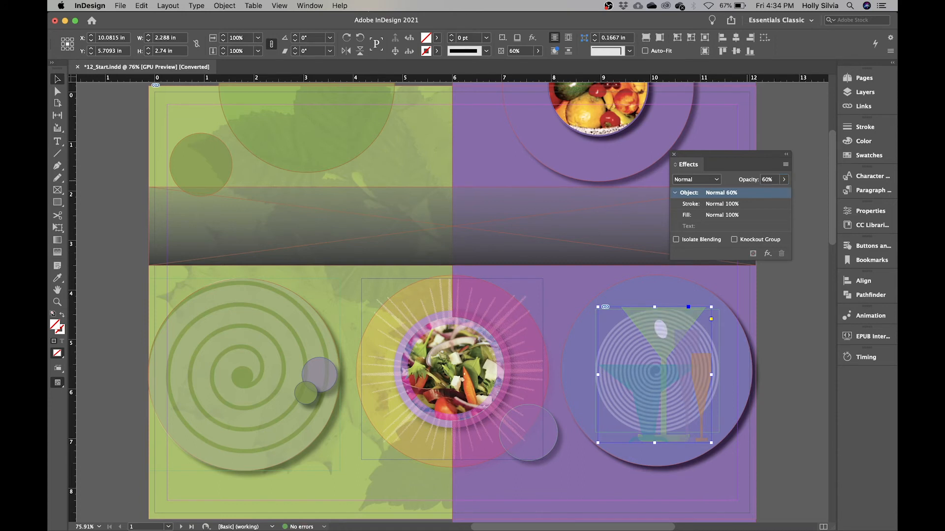
{"action": "left_click", "coordinate": [696, 180]}
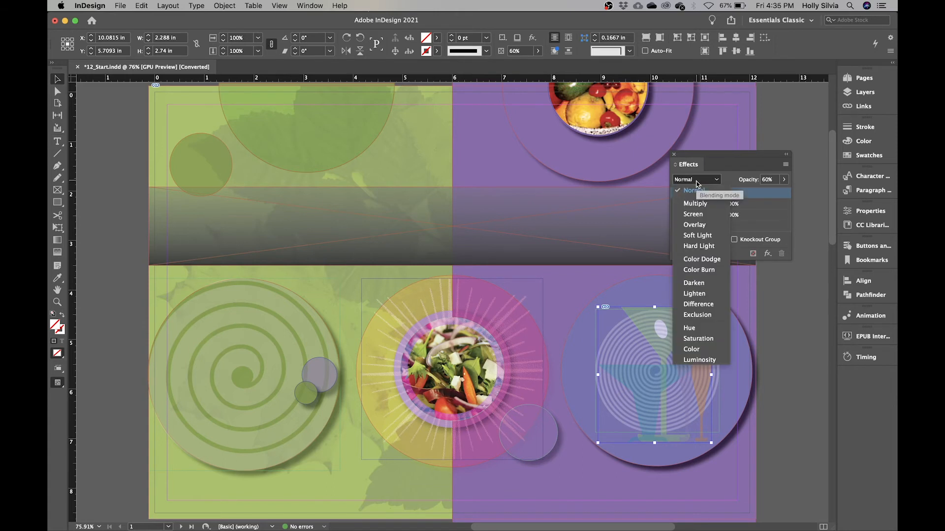
{"action": "left_click", "coordinate": [706, 270]}
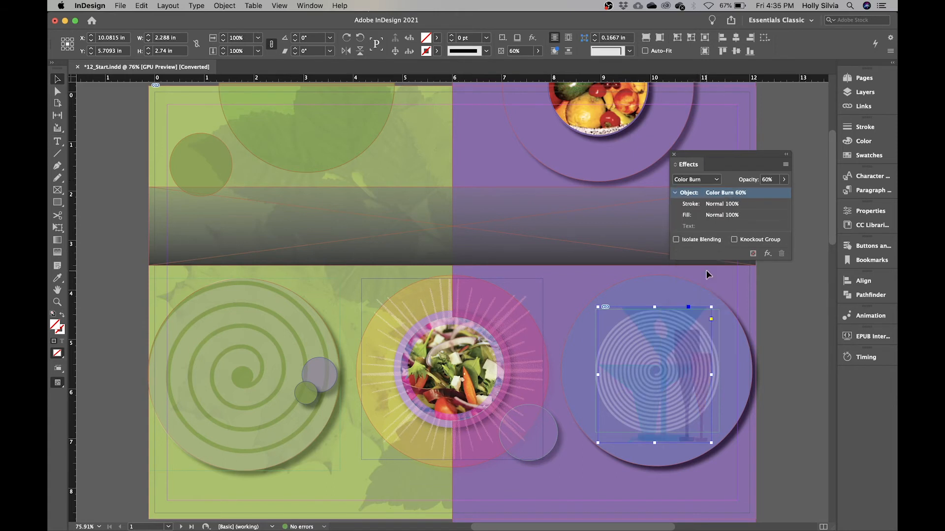
Step: Lock the Art3 layer, then unlock the Type layer, show it and make it active
{"action": "left_click", "coordinate": [871, 91]}
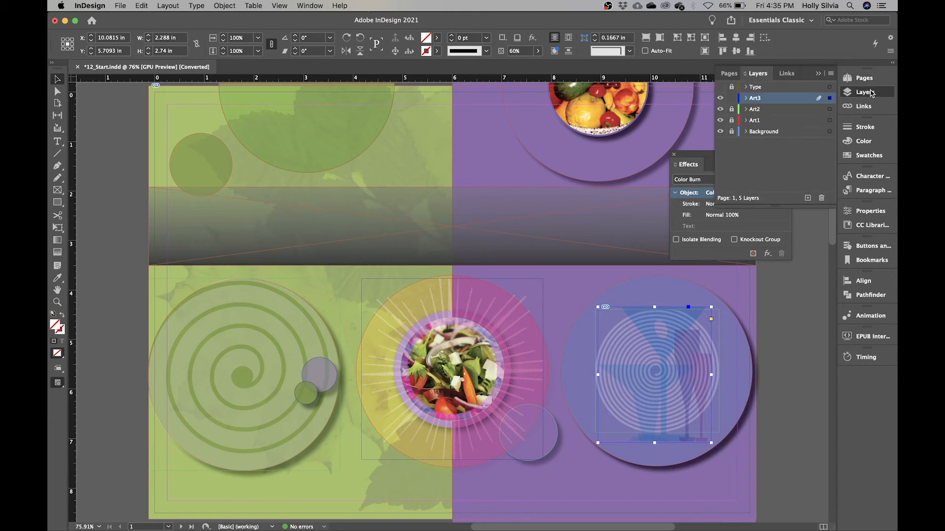
{"action": "left_click", "coordinate": [731, 98]}
{"action": "left_click", "coordinate": [720, 86]}
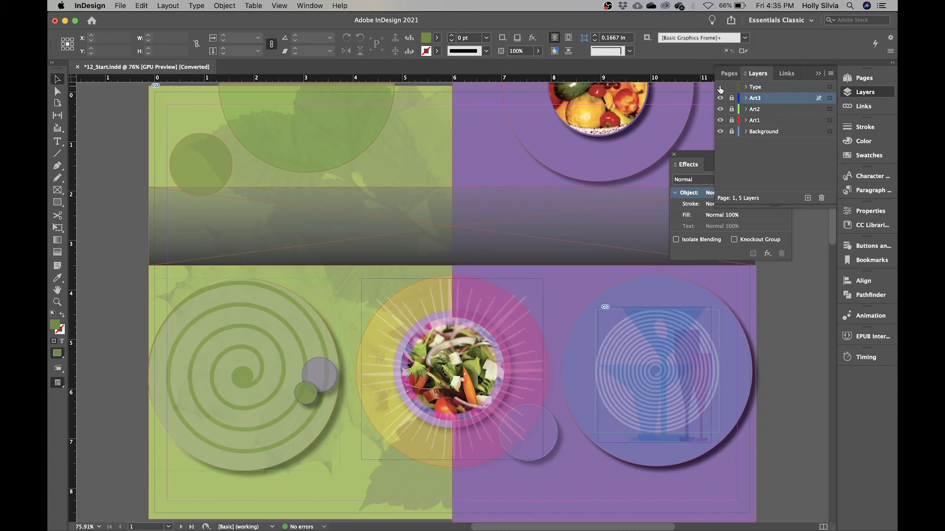
{"action": "left_click", "coordinate": [787, 88]}
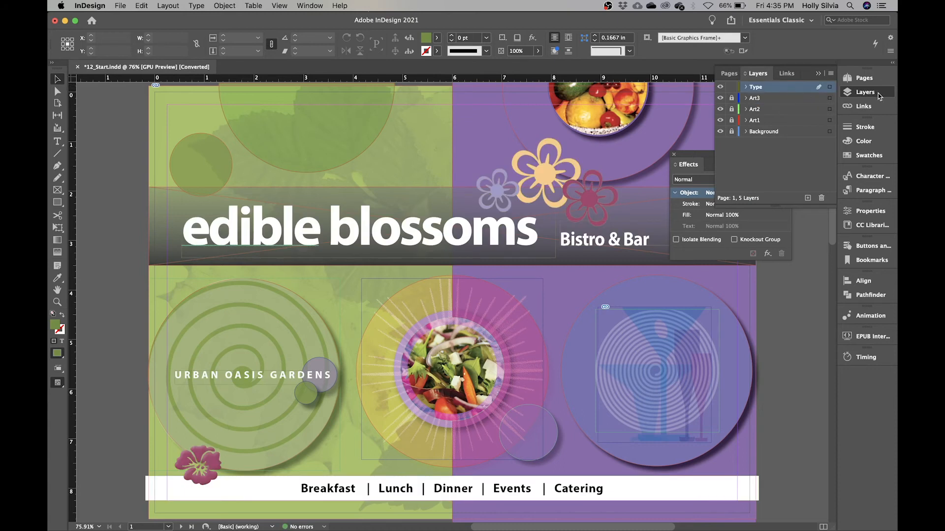
{"action": "left_click", "coordinate": [879, 95]}
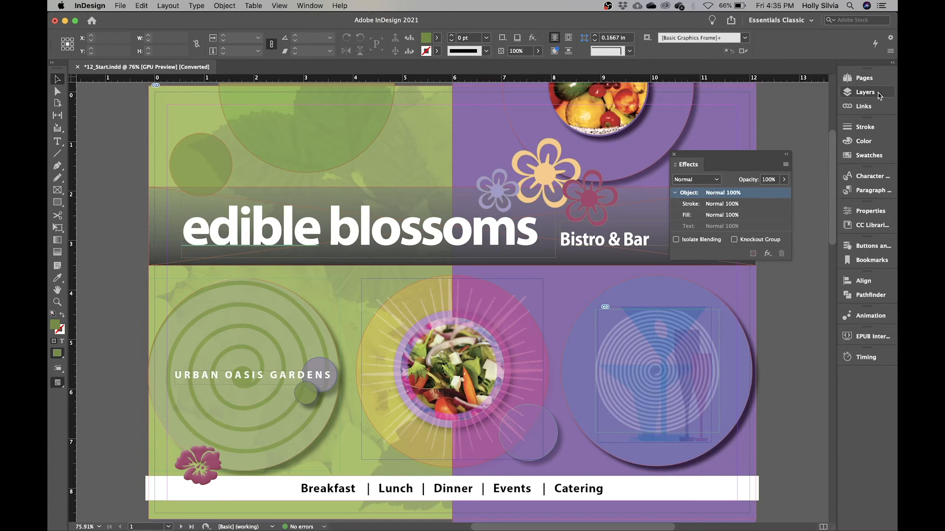
Step: Apply the Overlay blending mode and 70% opacity to only the text of the URBAN OASIS GARDENS frame
{"action": "left_click_drag", "start_coordinate": [751, 162], "coordinate": [780, 122]}
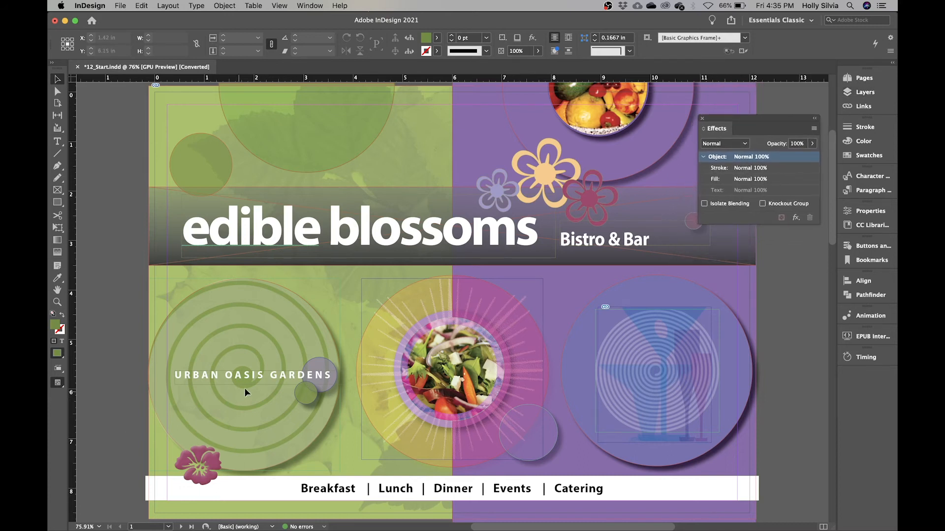
{"action": "left_click", "coordinate": [260, 377]}
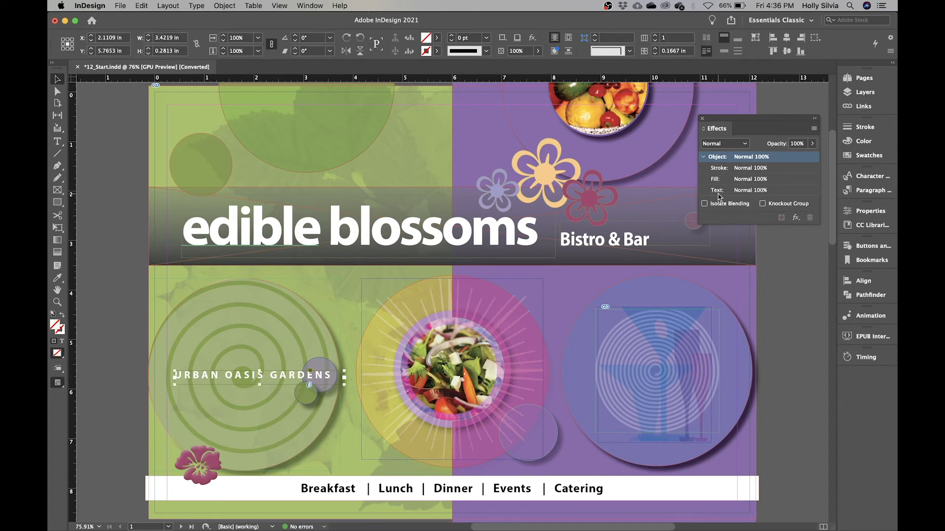
{"action": "left_click", "coordinate": [778, 193]}
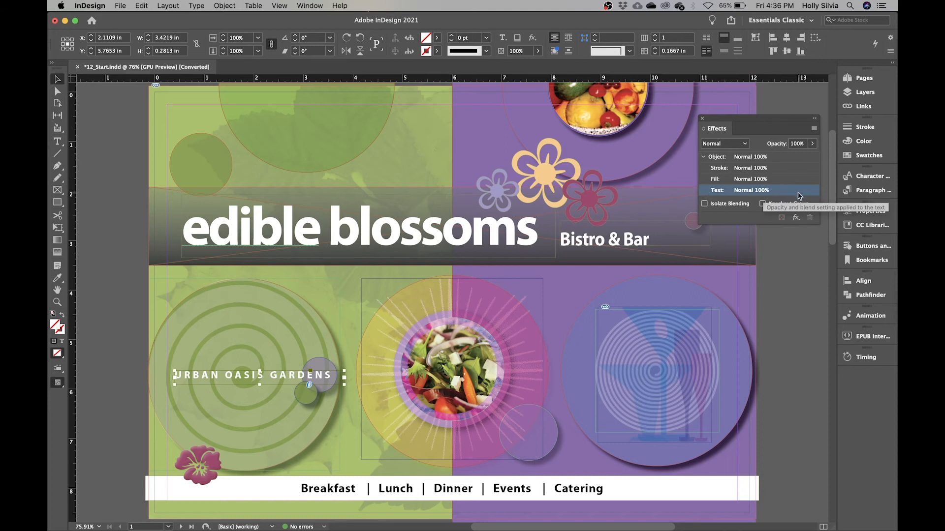
{"action": "left_click", "coordinate": [743, 144]}
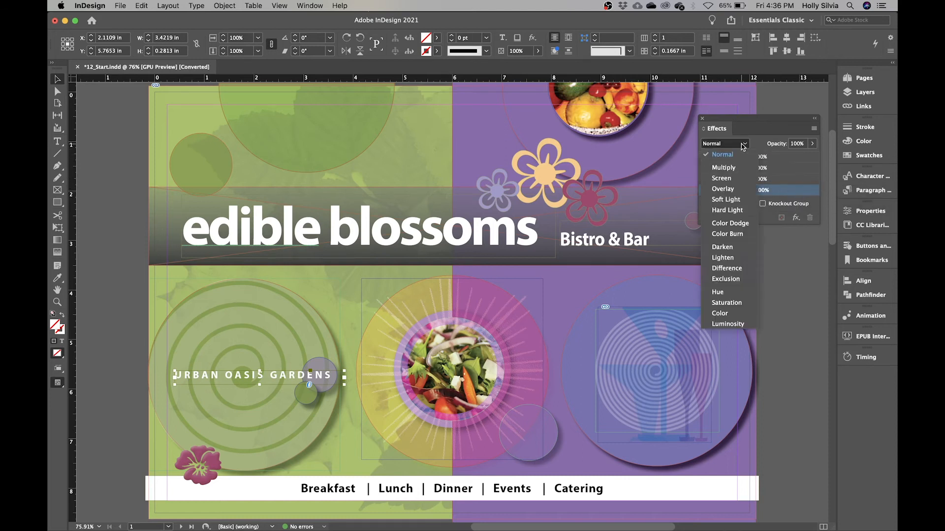
{"action": "left_click", "coordinate": [740, 190]}
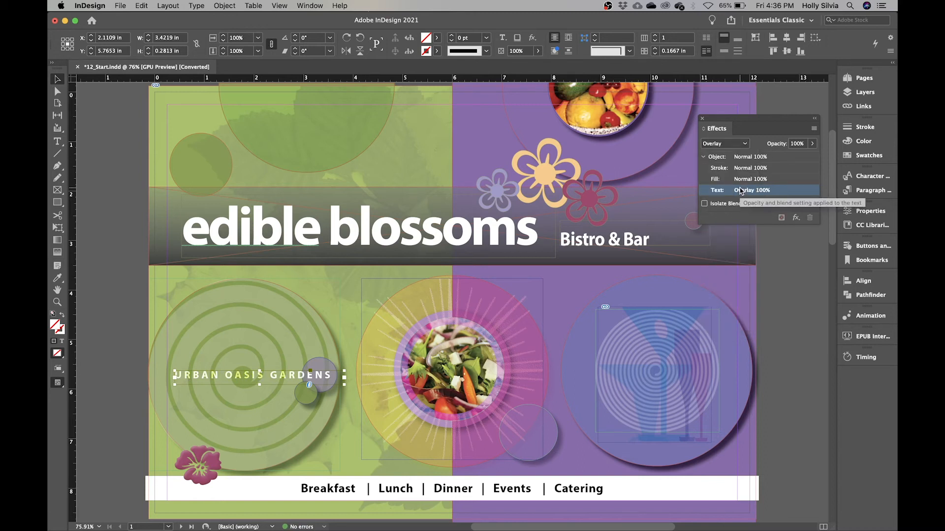
{"action": "left_click", "coordinate": [805, 144]}
{"action": "type", "text": "70"}
{"action": "key", "text": "Return"}
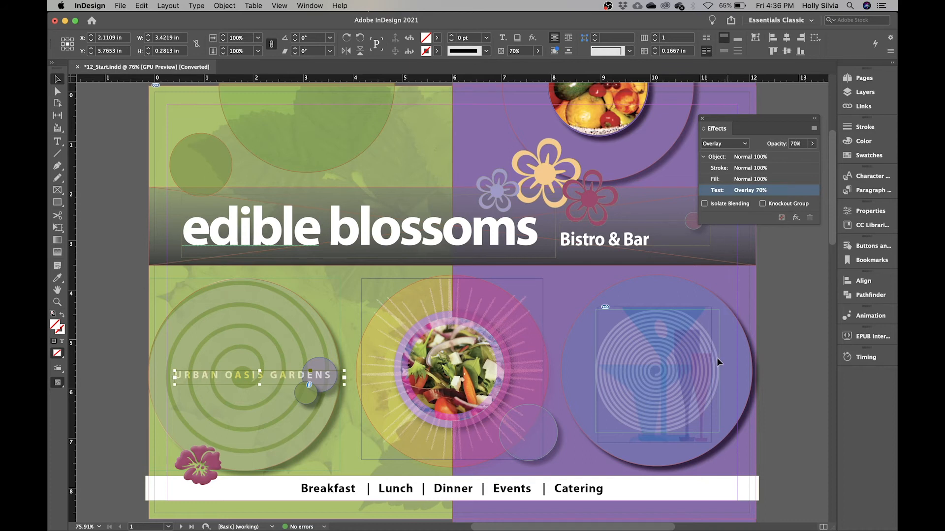
Step: Set only the fill of the white Breakfast | Lunch | Dinner text frame to 70% opacity, leaving nothing selected
{"action": "left_click", "coordinate": [625, 498]}
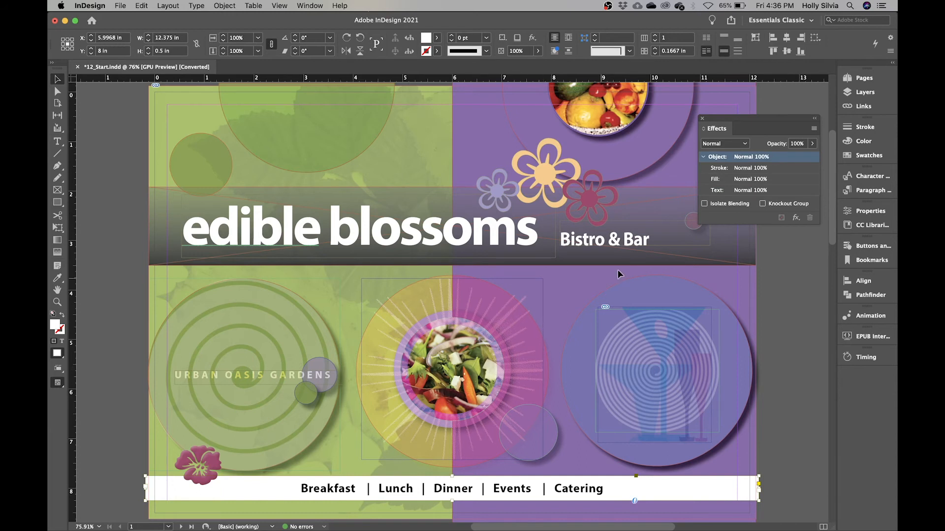
{"action": "left_click", "coordinate": [714, 181]}
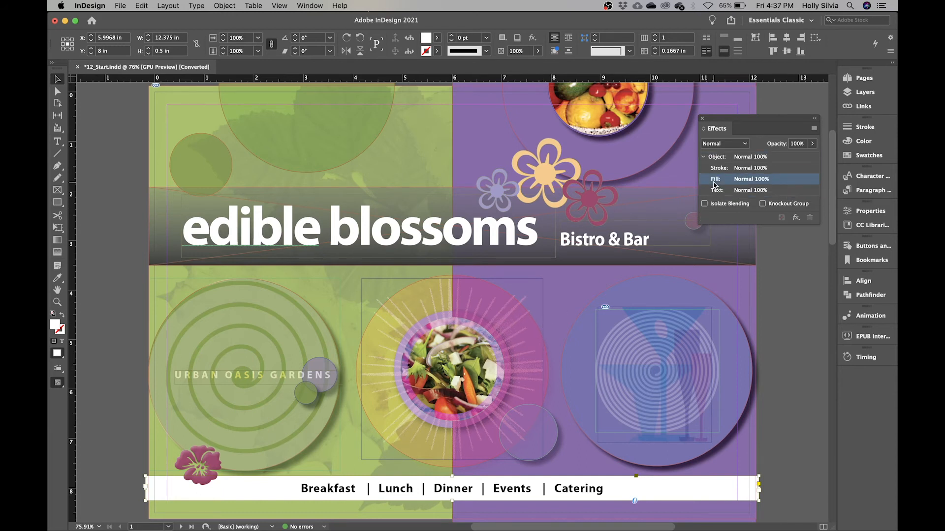
{"action": "left_click", "coordinate": [802, 145]}
{"action": "type", "text": "70"}
{"action": "key", "text": "Return"}
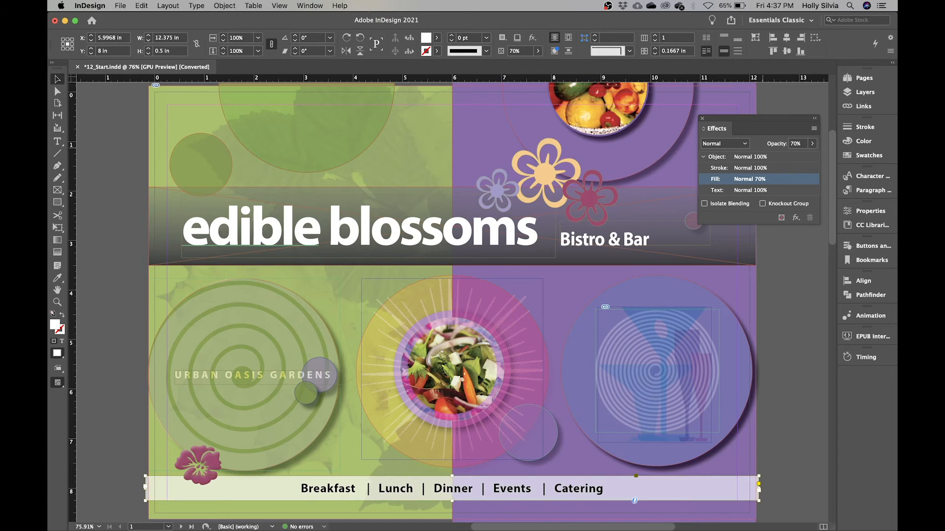
{"action": "left_click", "coordinate": [807, 312]}
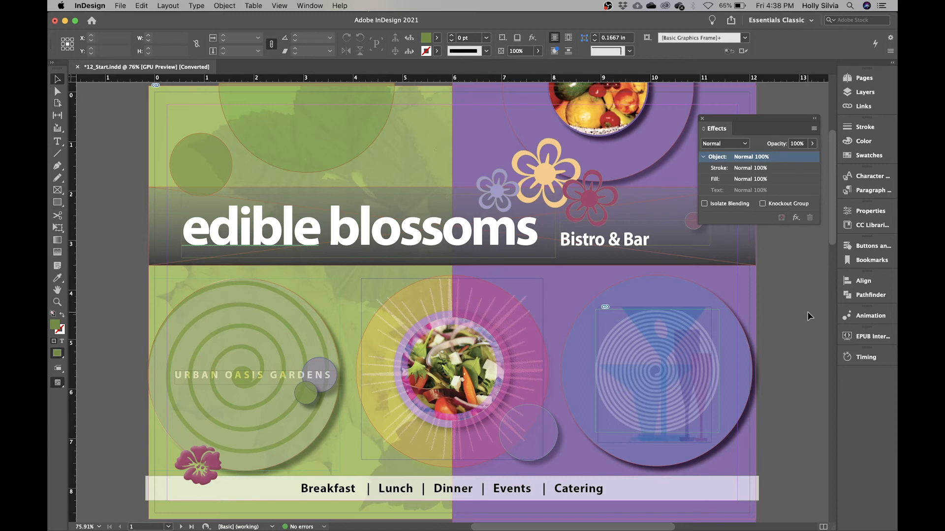
Step: Lock the Type layer, then unlock the Art1 layer and make it active
{"action": "left_click", "coordinate": [864, 95]}
{"action": "left_click", "coordinate": [732, 87]}
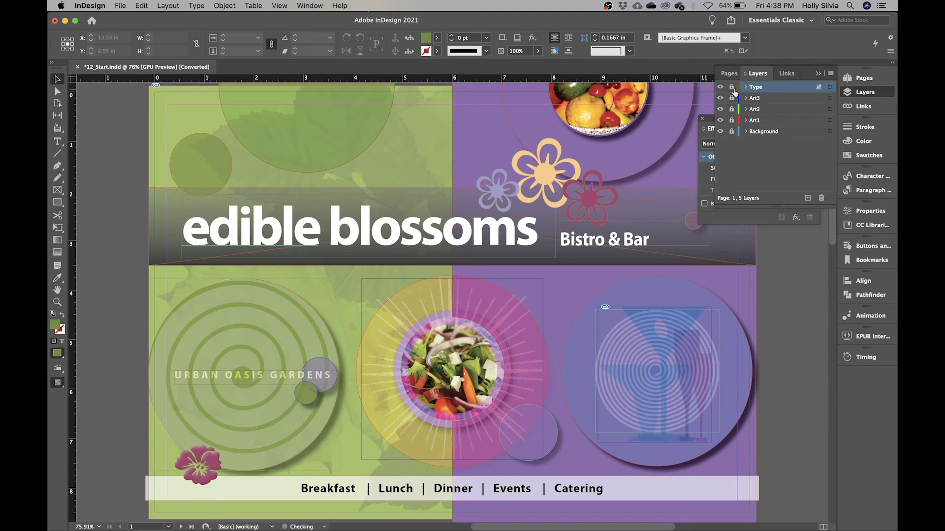
{"action": "left_click", "coordinate": [731, 122]}
{"action": "left_click", "coordinate": [776, 123]}
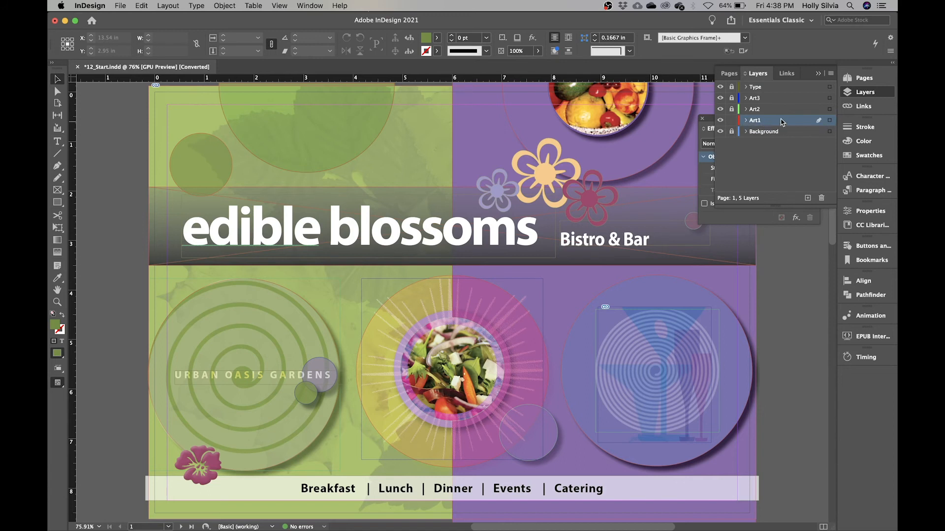
{"action": "left_click", "coordinate": [862, 95]}
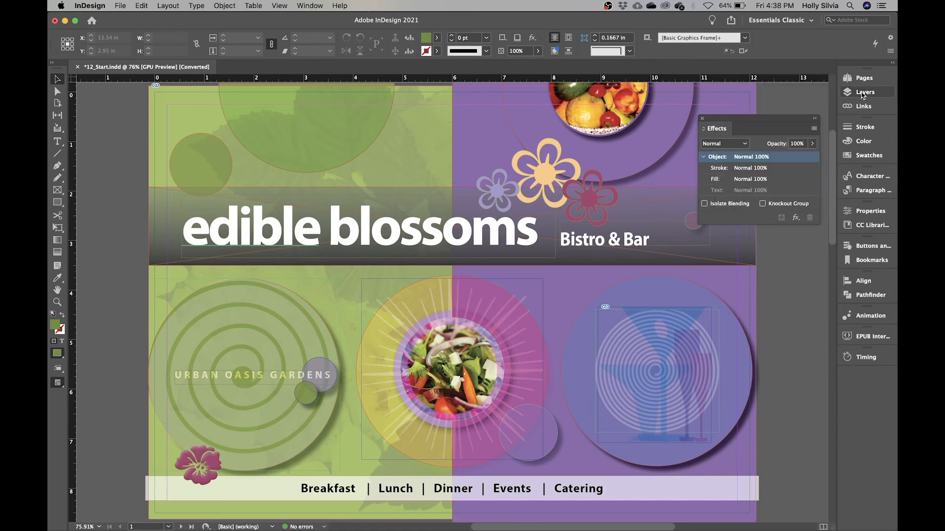
Step: Add a Basic Feather effect with a 0.375 in feather width to the large purple circle behind the fruit bowl
{"action": "left_click", "coordinate": [644, 143]}
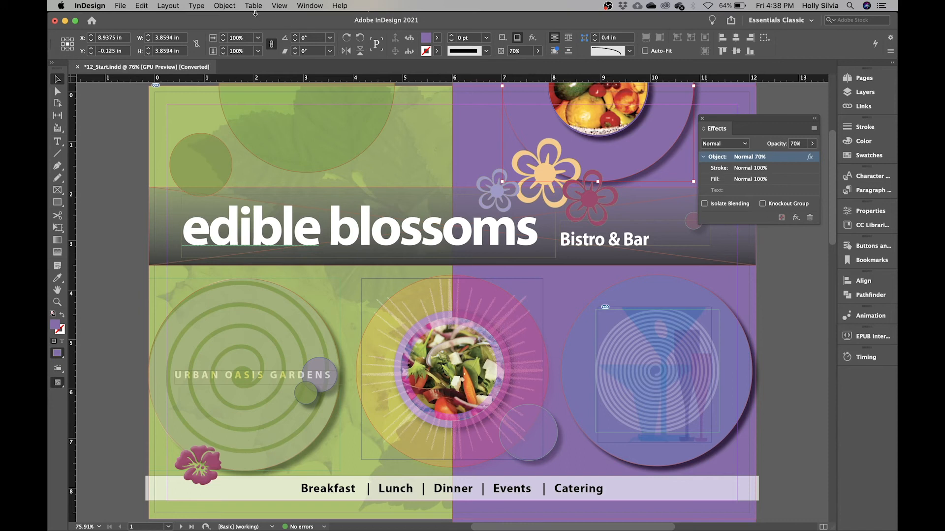
{"action": "left_click", "coordinate": [225, 6]}
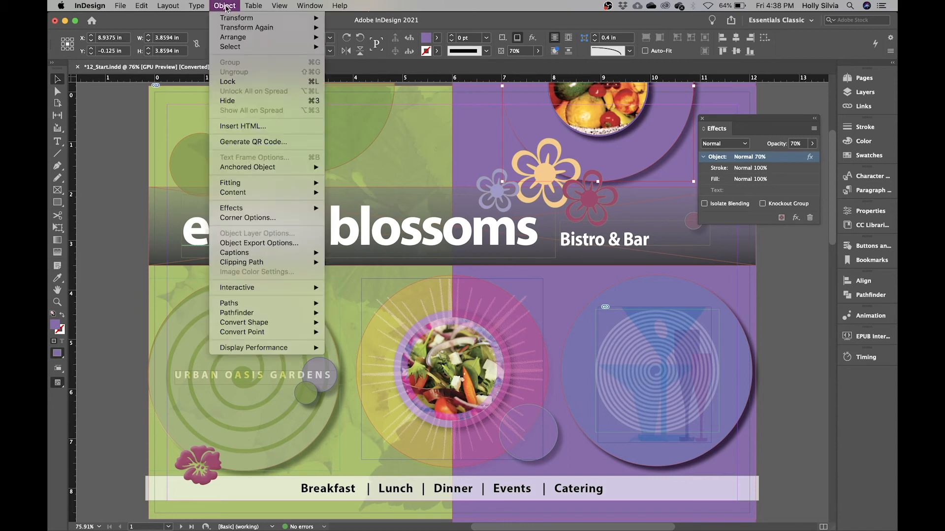
{"action": "mouse_move", "coordinate": [303, 208]}
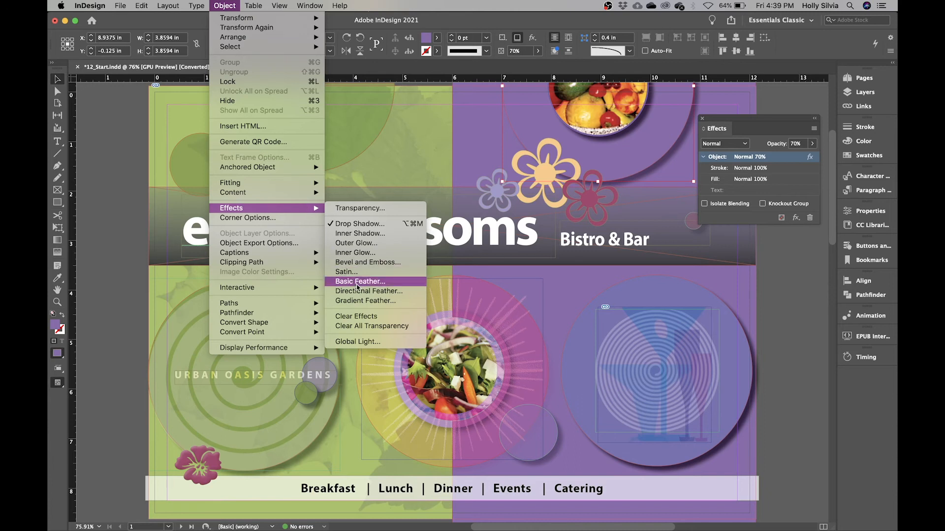
{"action": "left_click", "coordinate": [532, 39]}
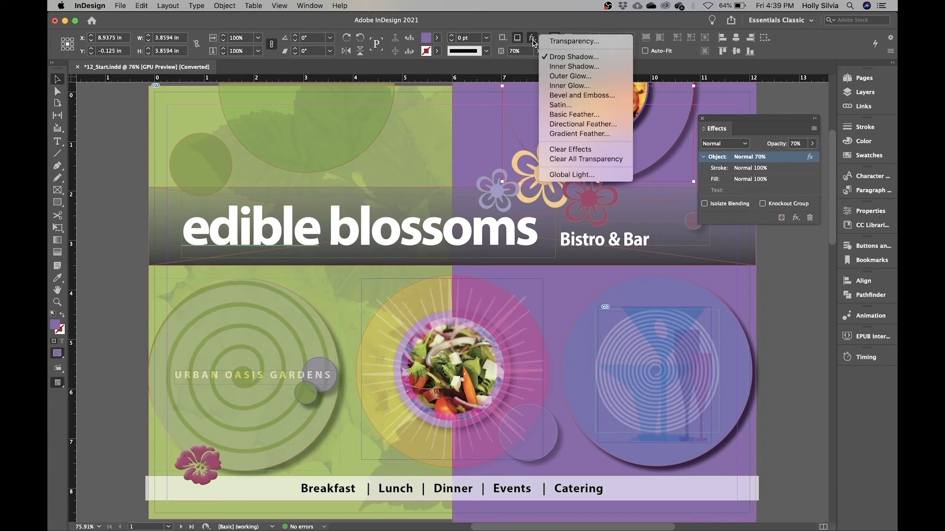
{"action": "left_click", "coordinate": [567, 114]}
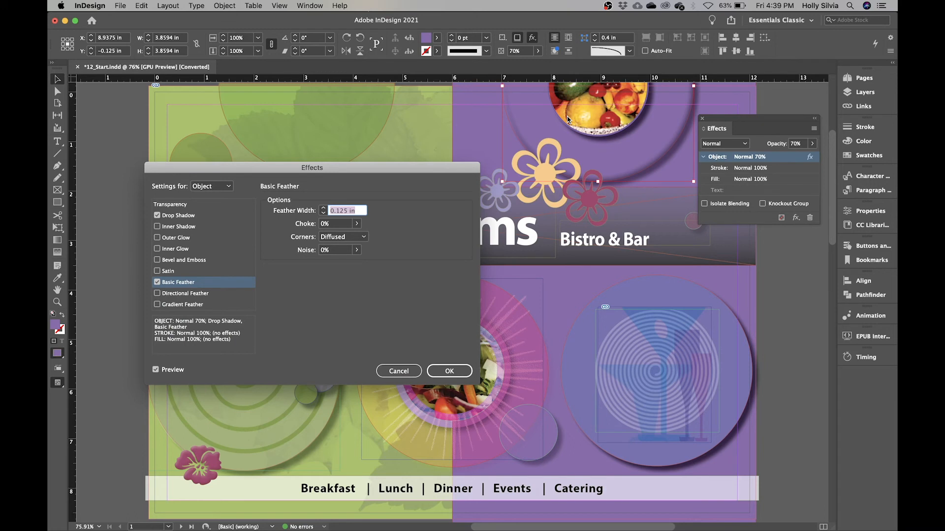
{"action": "type", "text": "0.375"}
Step: Set the purple circle's Basic Feather choke and noise to 10% each and apply the effect
{"action": "left_click", "coordinate": [337, 224]}
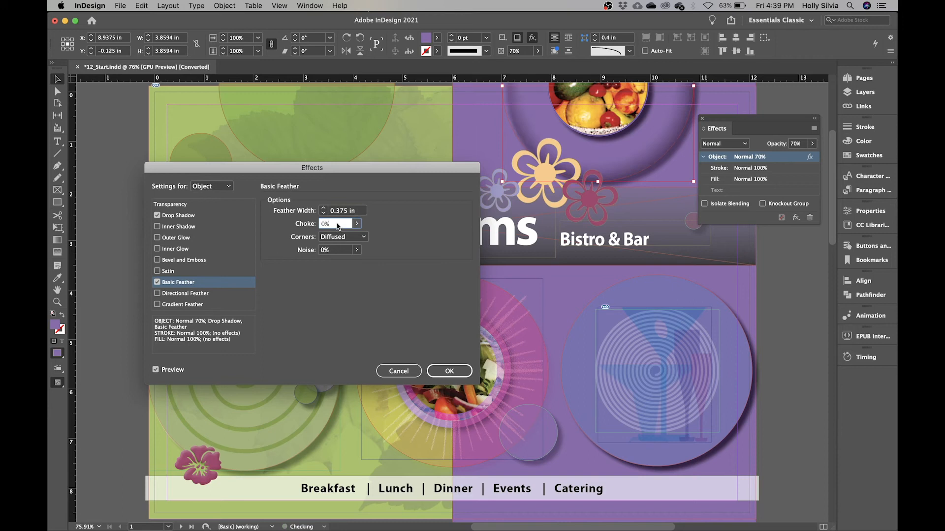
{"action": "key", "text": "BackSpace"}
{"action": "type", "text": "10"}
{"action": "left_click", "coordinate": [336, 251]}
{"action": "type", "text": "10"}
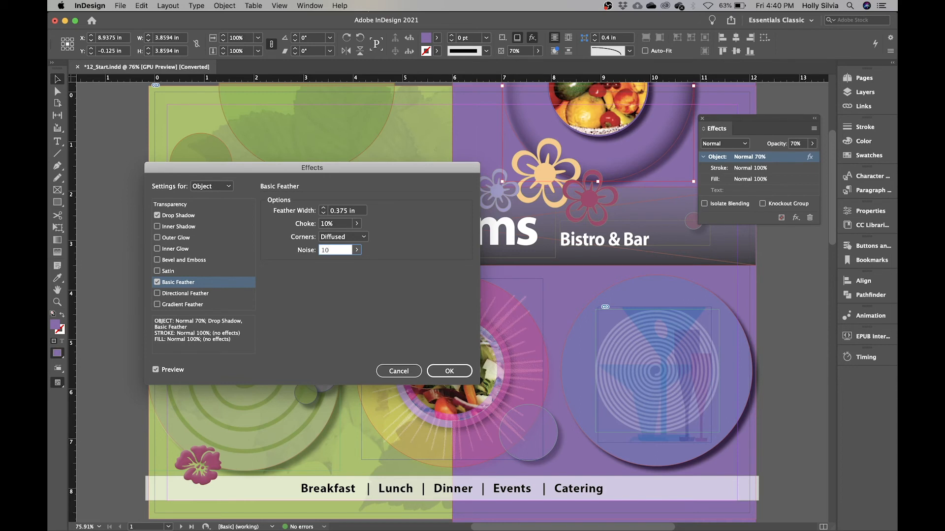
{"action": "left_click", "coordinate": [338, 224]}
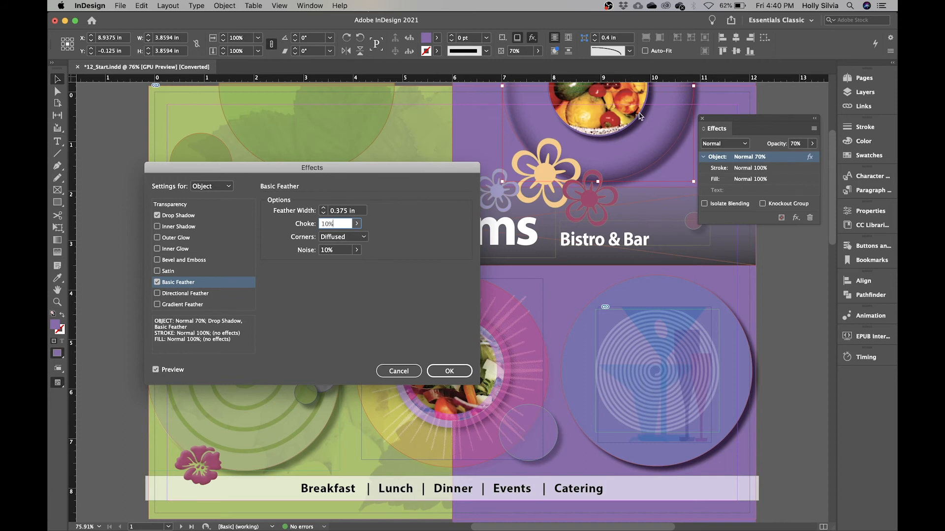
{"action": "left_click", "coordinate": [467, 375]}
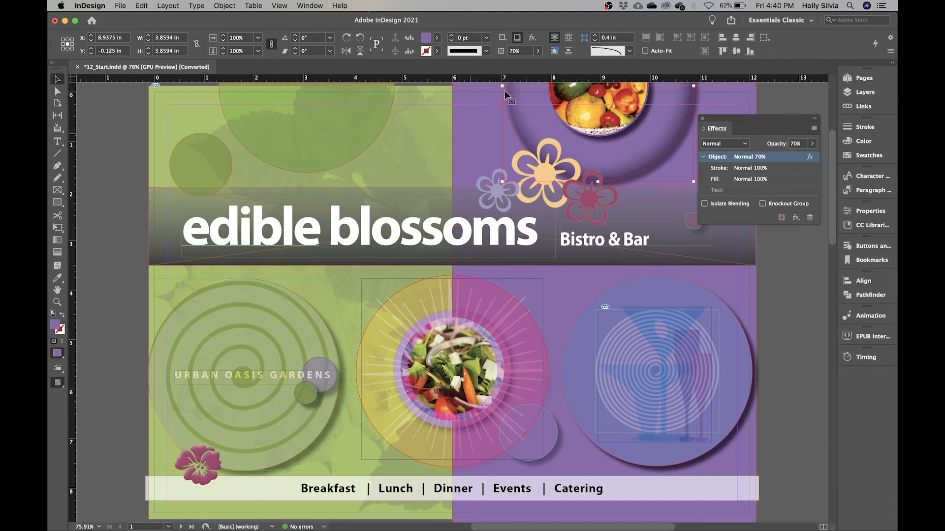
Step: Apply a linear Gradient Feather with reversed gradient stops to the purple background rectangle
{"action": "left_click", "coordinate": [466, 120]}
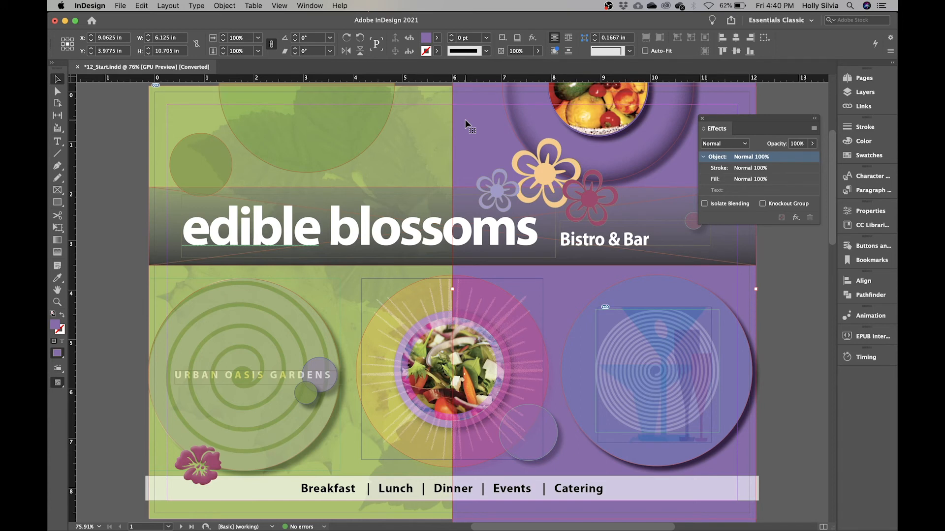
{"action": "left_click", "coordinate": [795, 220]}
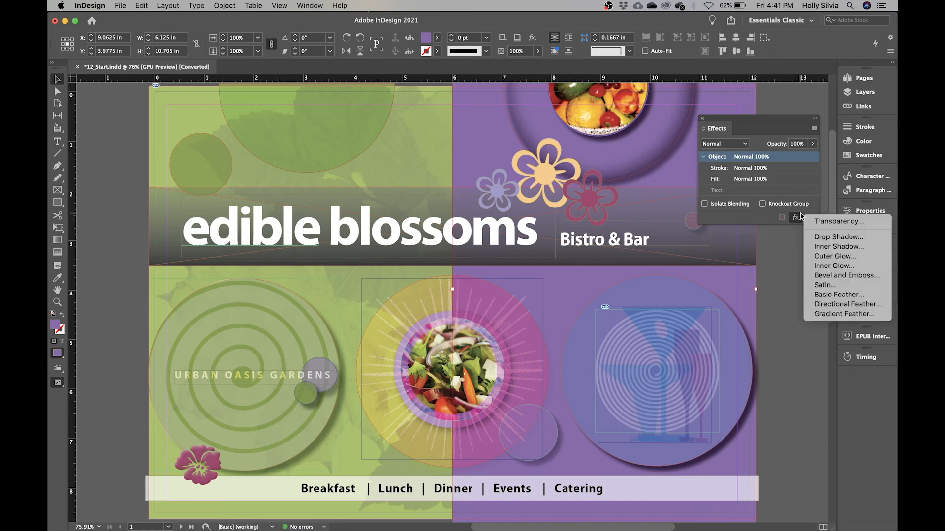
{"action": "left_click", "coordinate": [835, 315]}
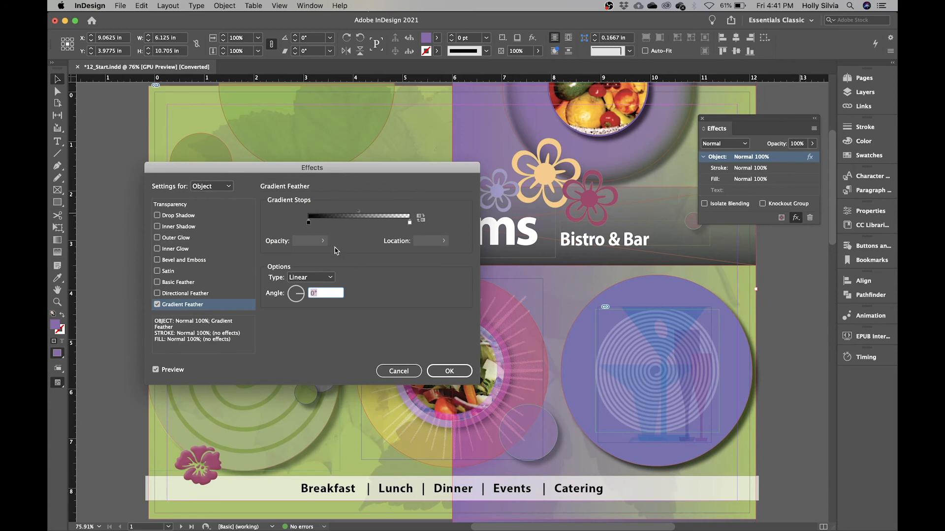
{"action": "left_click", "coordinate": [420, 218]}
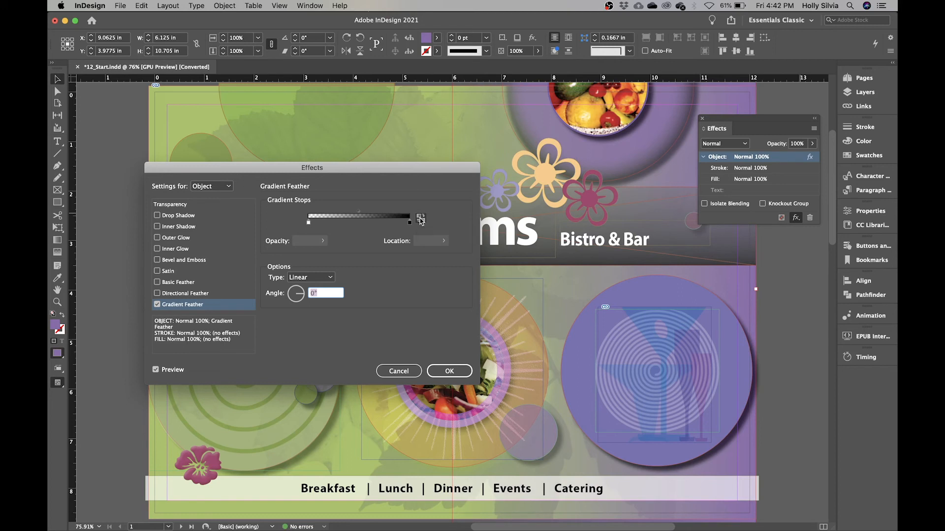
{"action": "left_click", "coordinate": [450, 371]}
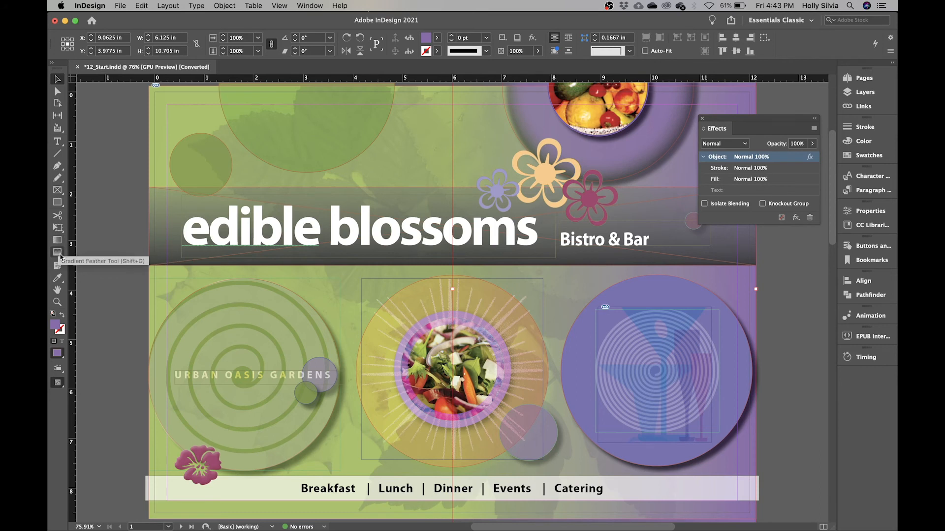
Step: Redirect the purple rectangle's fade with the Gradient Feather tool, from the page's lower edge straight up to just above the title band
{"action": "left_click", "coordinate": [59, 257]}
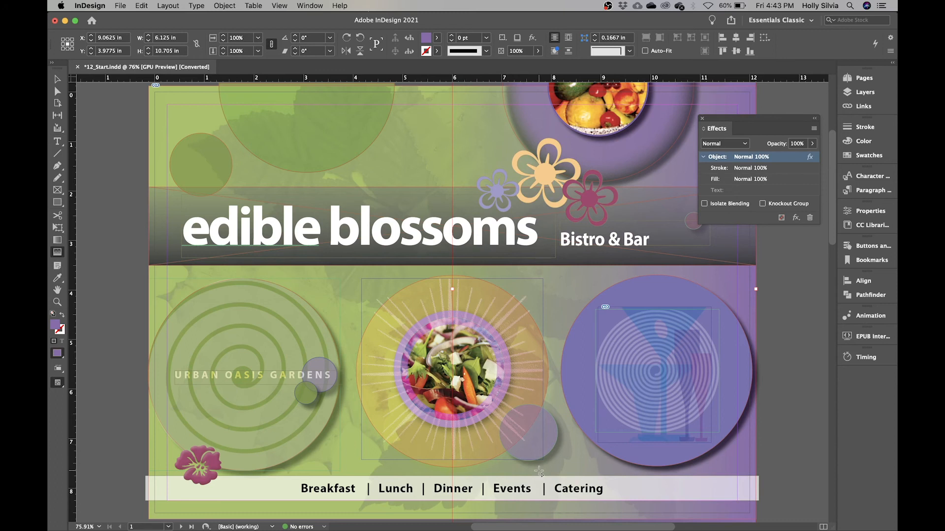
{"action": "key", "text": "super+minus"}
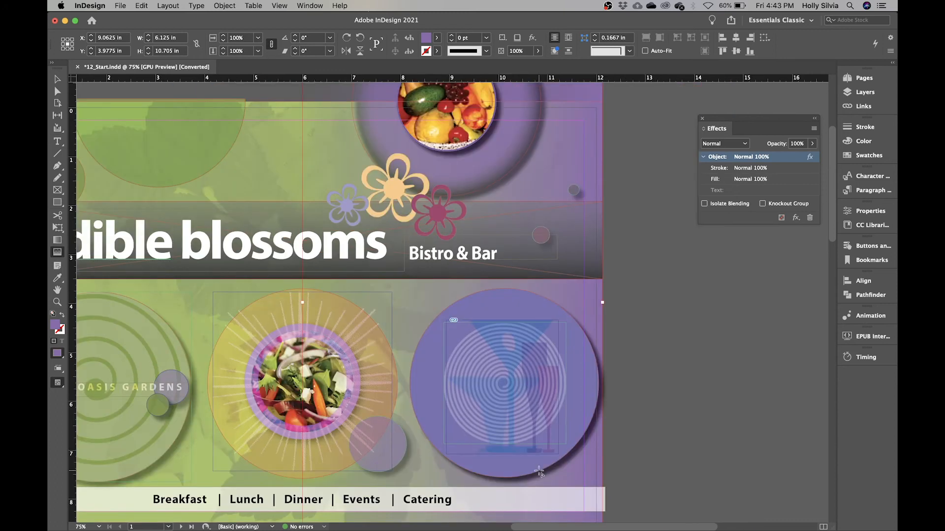
{"action": "scroll", "coordinate": [516, 480], "scroll_direction": "left", "scroll_amount": 3}
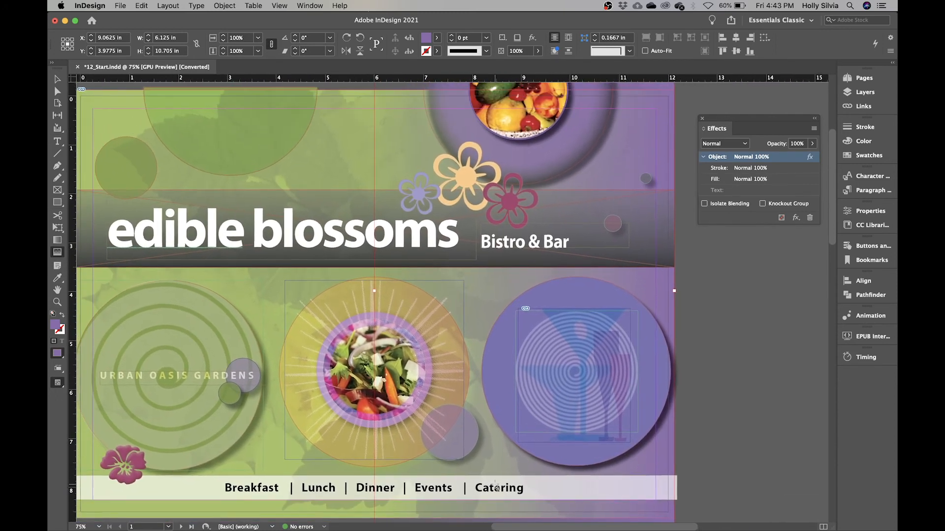
{"action": "key", "text": "super+minus"}
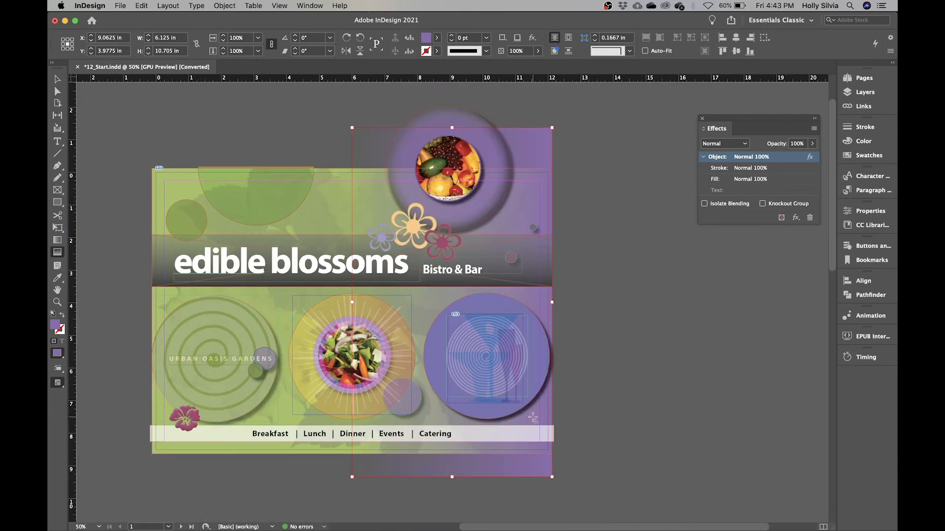
{"action": "scroll", "coordinate": [532, 418], "scroll_direction": "left", "scroll_amount": 1}
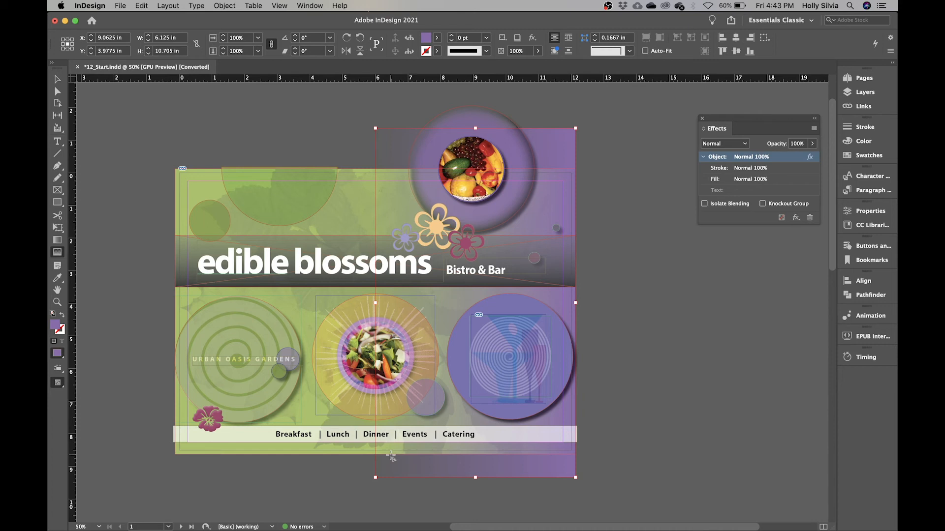
{"action": "left_click_drag", "start_coordinate": [391, 455], "coordinate": [390, 222]}
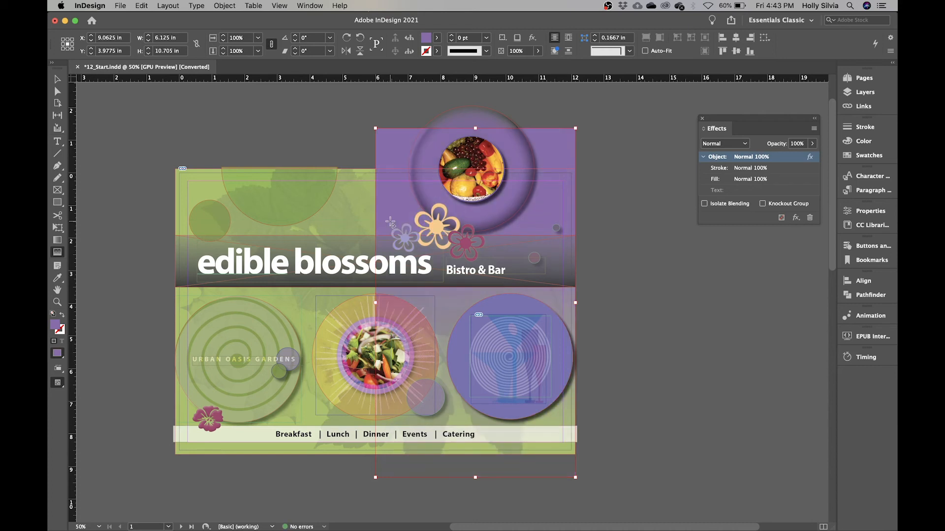
{"action": "scroll", "coordinate": [390, 223], "scroll_direction": "up", "scroll_amount": 3}
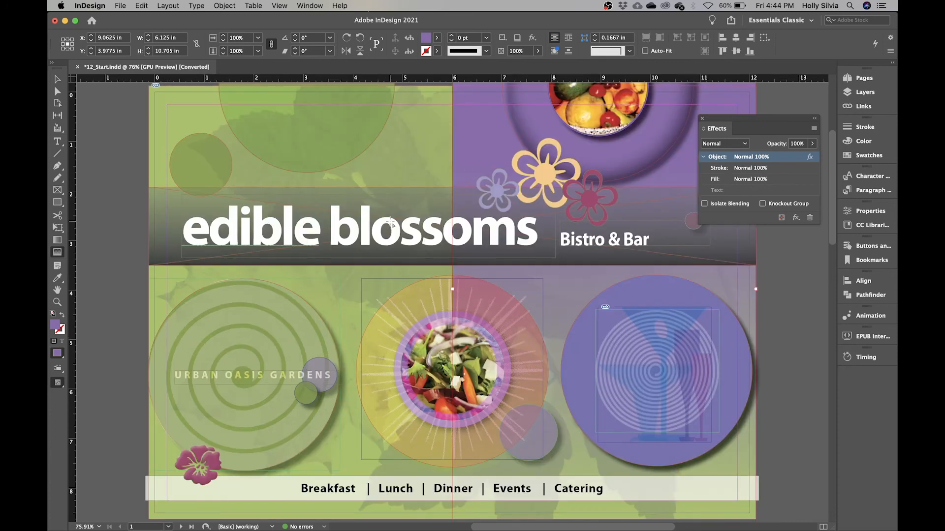
Step: Apply a drop shadow to the "edible blossoms" title text frame and open the shadow's settings
{"action": "left_click", "coordinate": [859, 93]}
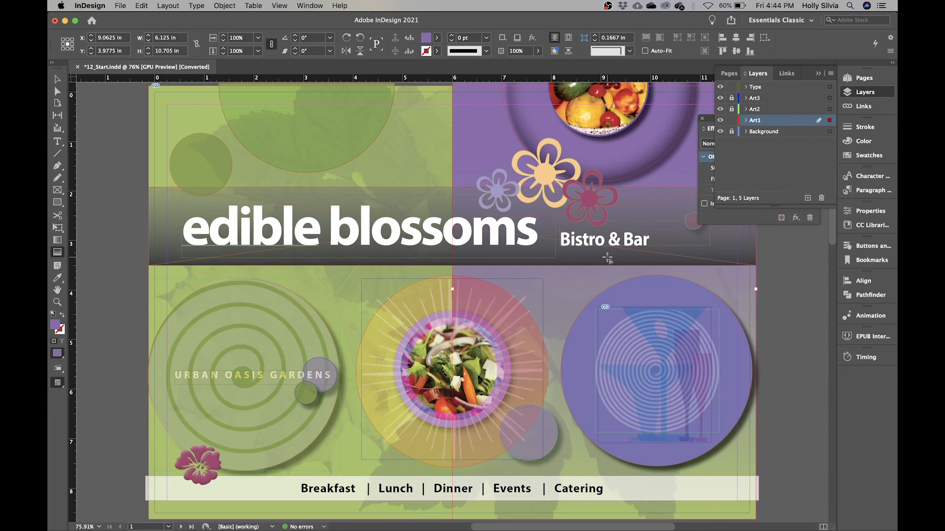
{"action": "key", "text": "v"}
{"action": "left_click", "coordinate": [417, 239]}
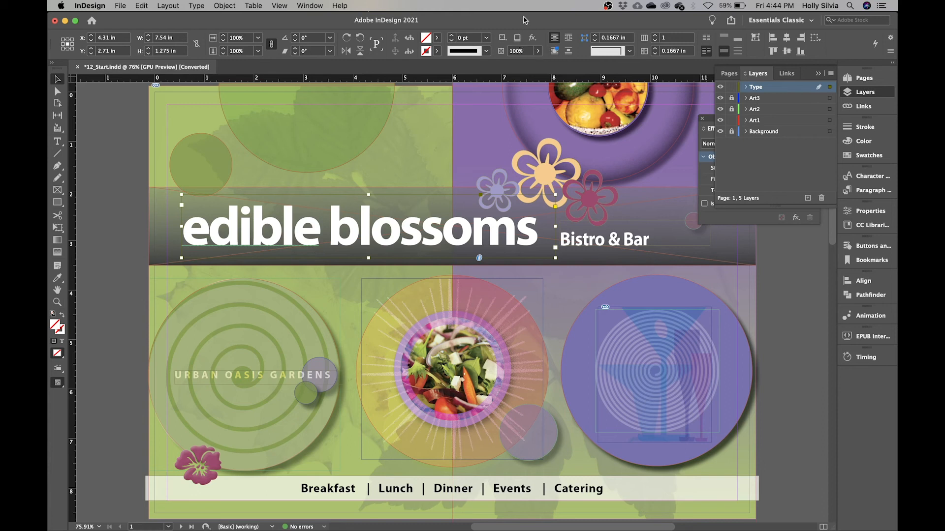
{"action": "left_click", "coordinate": [517, 42]}
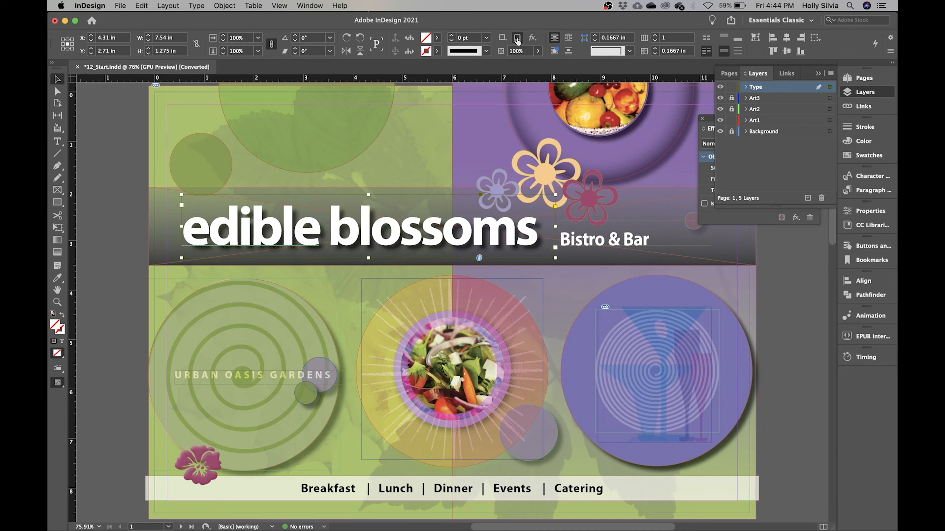
{"action": "left_click", "coordinate": [533, 39]}
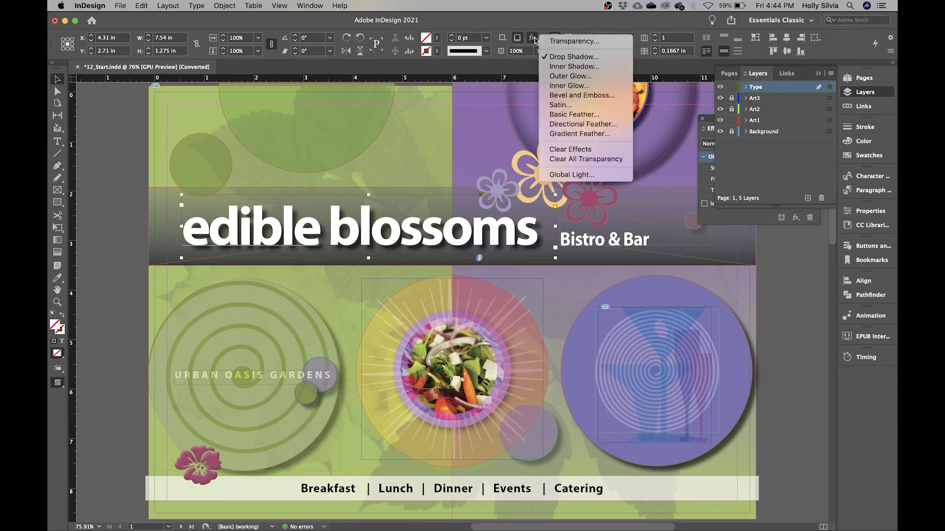
{"action": "left_click", "coordinate": [564, 58]}
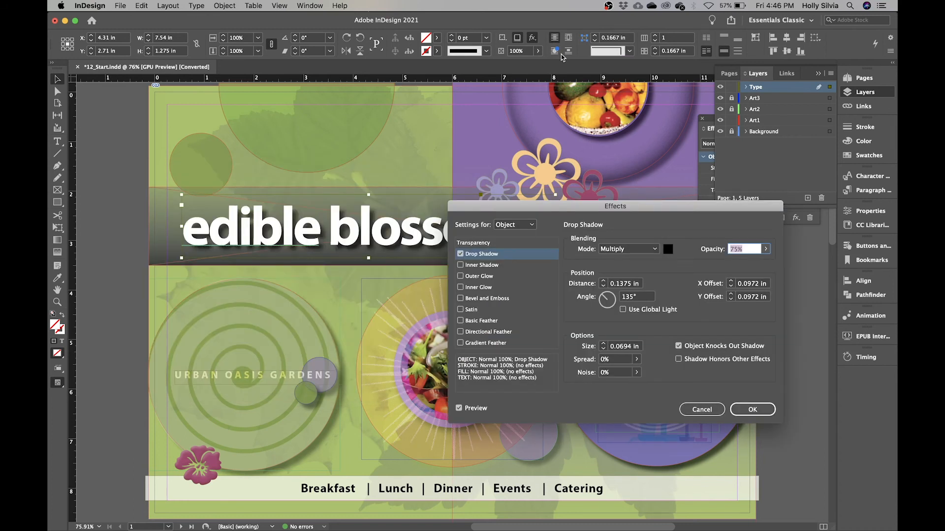
Step: Set the title's drop shadow to 55% opacity, 0.125 in size and 20% spread, and apply it
{"action": "type", "text": "55"}
{"action": "left_click", "coordinate": [640, 347]}
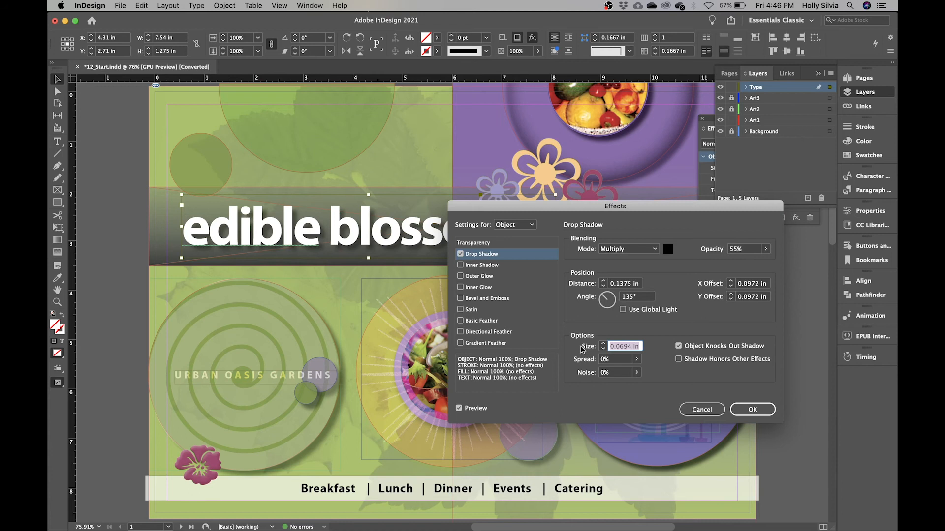
{"action": "type", "text": "0.125 in"}
{"action": "left_click", "coordinate": [616, 361]}
{"action": "type", "text": "20"}
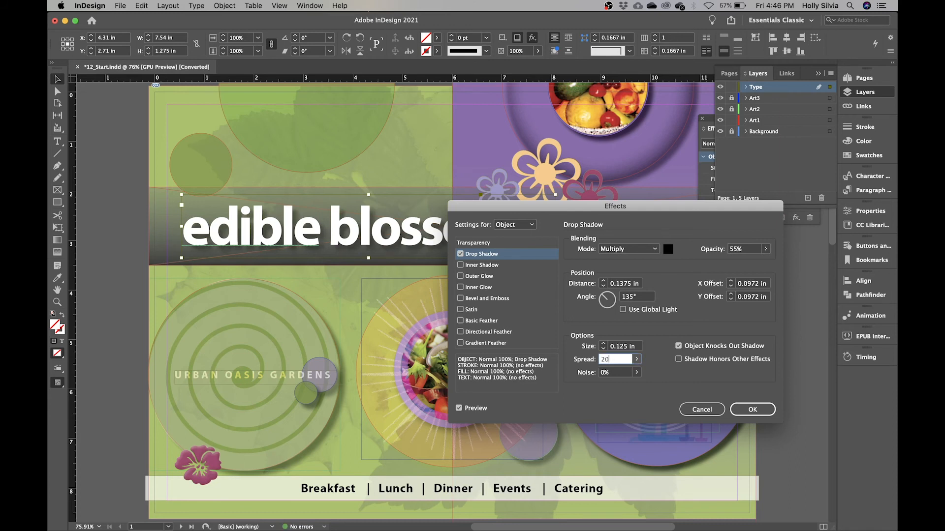
{"action": "key", "text": "shift+Tab"}
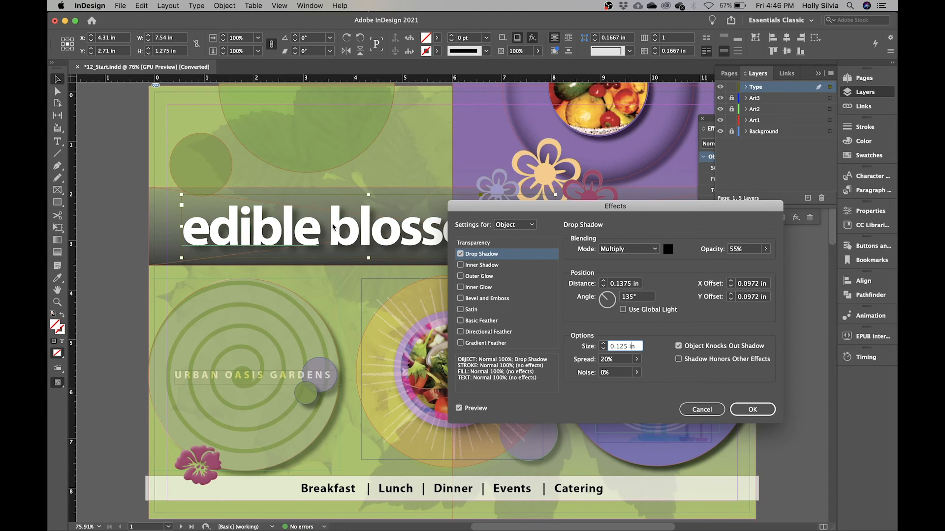
{"action": "left_click", "coordinate": [766, 415]}
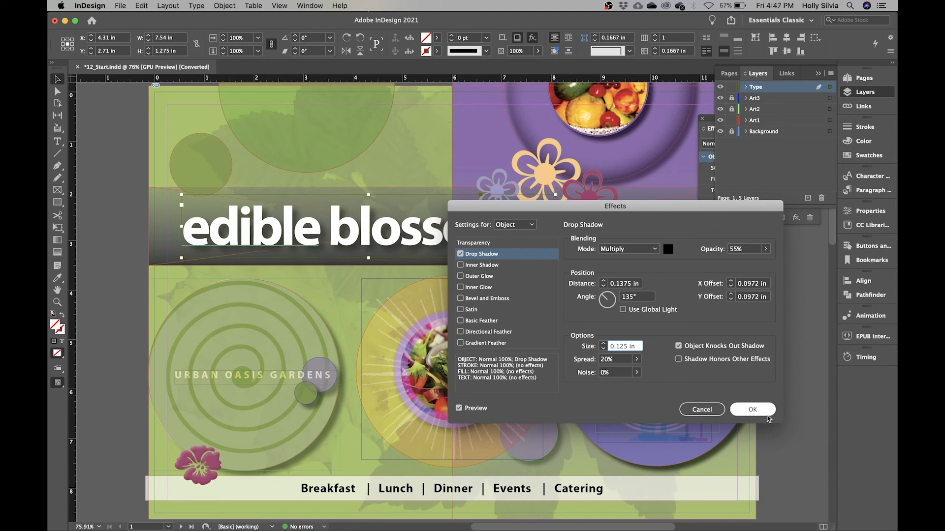
{"action": "left_click", "coordinate": [778, 408]}
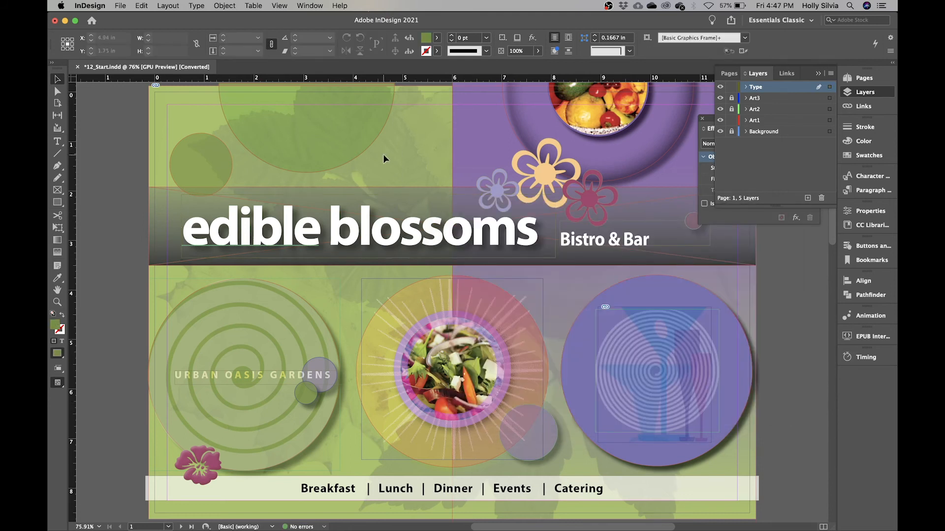
Step: Add a Bevel and Emboss effect to the large green semicircle with 0.3125 in size, 0.3125 in soften and 30% depth
{"action": "left_click", "coordinate": [329, 133]}
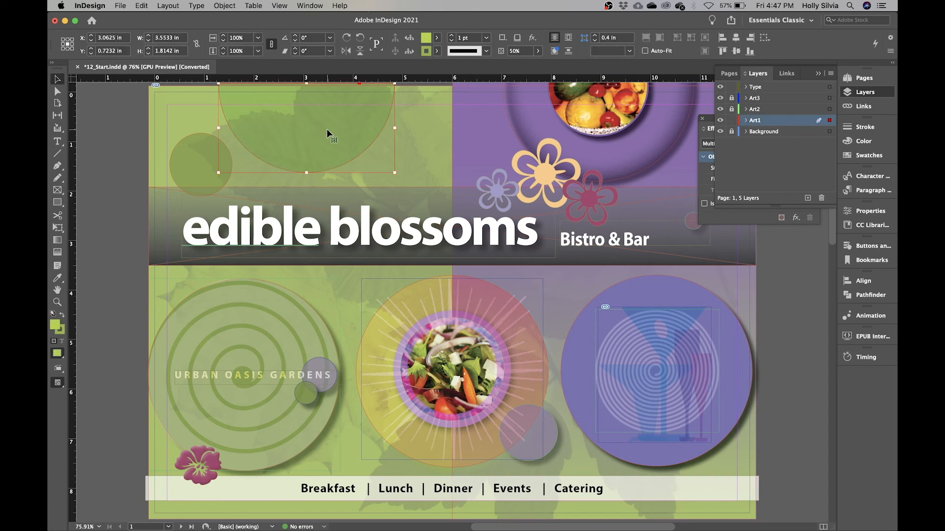
{"action": "left_click", "coordinate": [531, 39]}
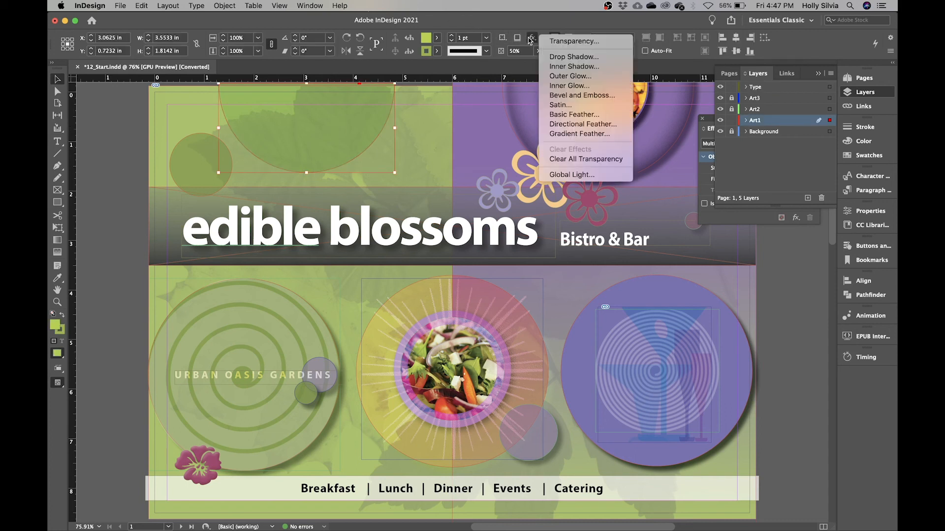
{"action": "left_click", "coordinate": [564, 96]}
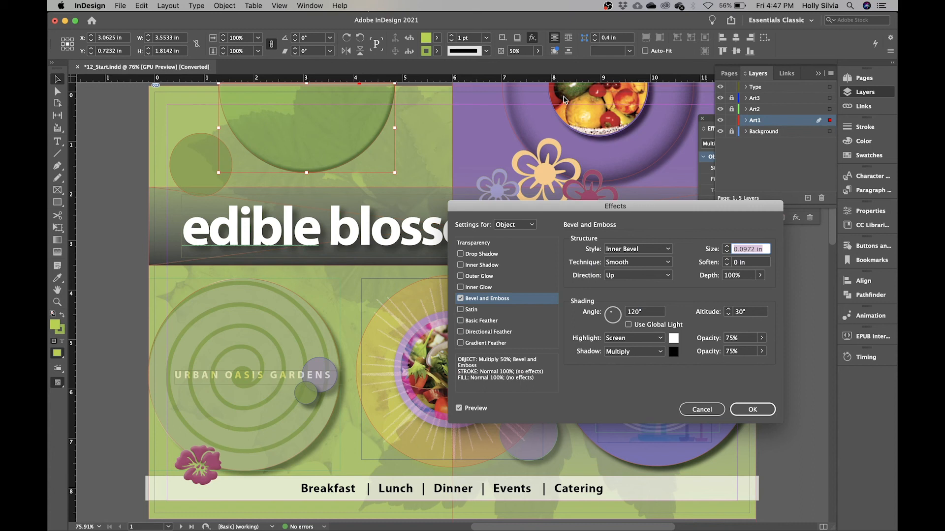
{"action": "type", "text": "0.3125in"}
{"action": "left_click_drag", "start_coordinate": [757, 261], "coordinate": [721, 261]}
{"action": "type", "text": "0"}
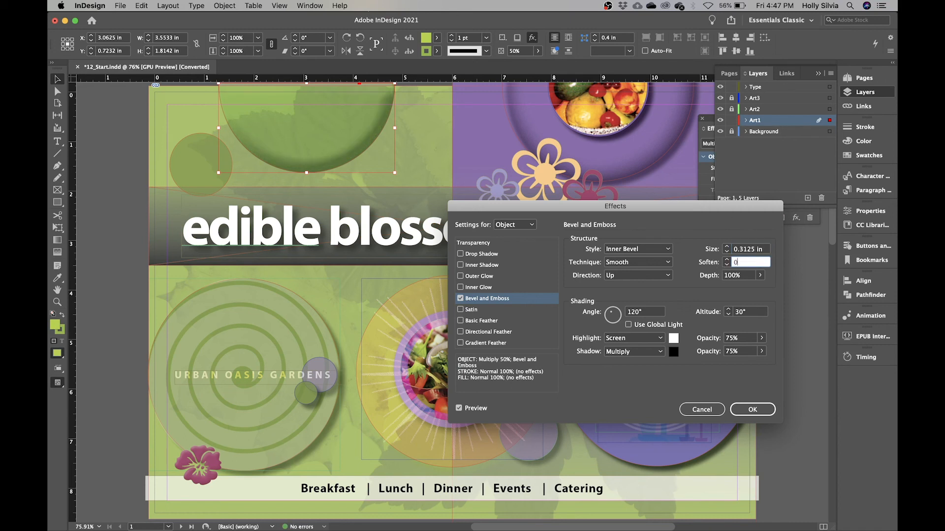
{"action": "type", "text": ".3125 in"}
{"action": "key", "text": "Tab"}
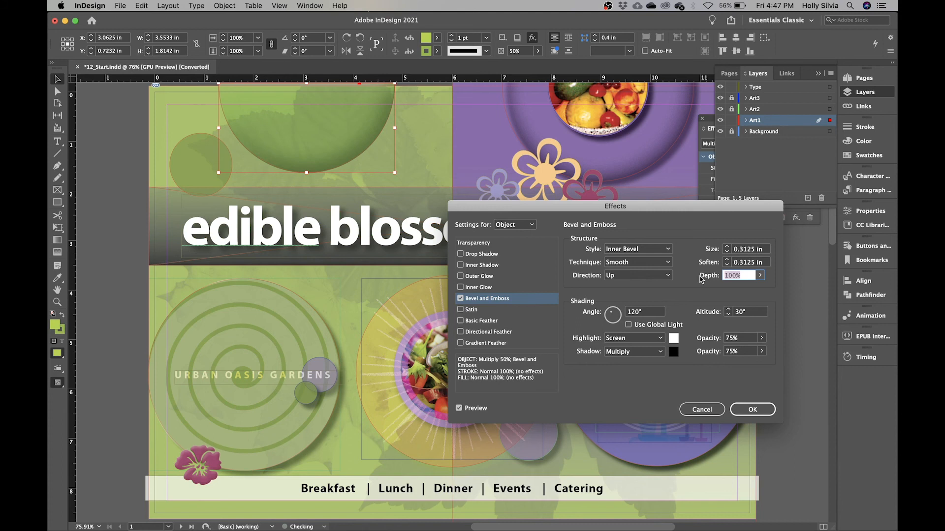
{"action": "type", "text": "30"}
{"action": "left_click", "coordinate": [741, 263]}
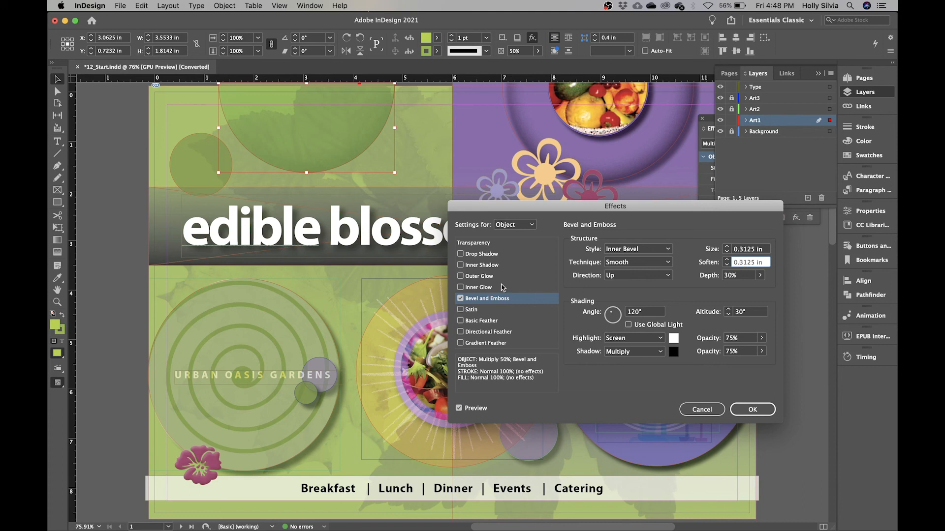
Step: Add an Outer Glow to the green semicircle in Multiply mode with 80% opacity, 0.25 in size and 10% spread
{"action": "left_click", "coordinate": [461, 277]}
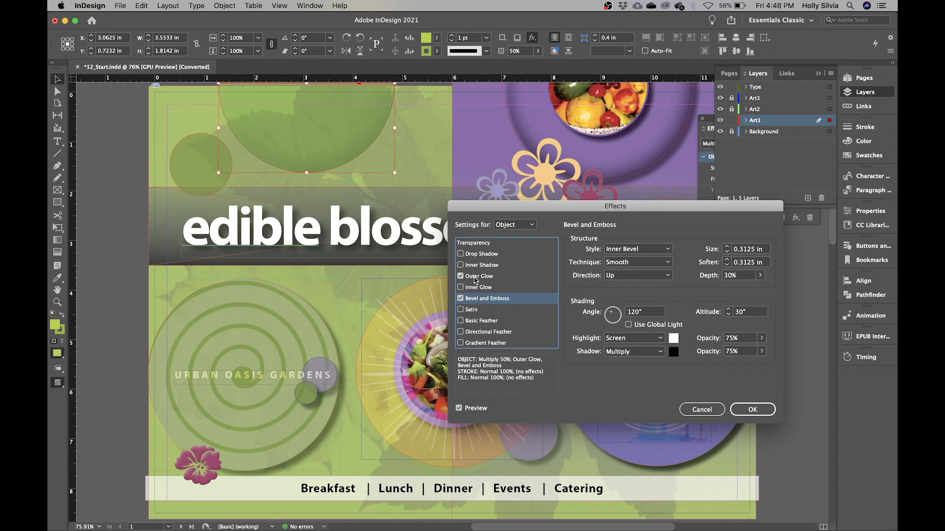
{"action": "left_click", "coordinate": [475, 277]}
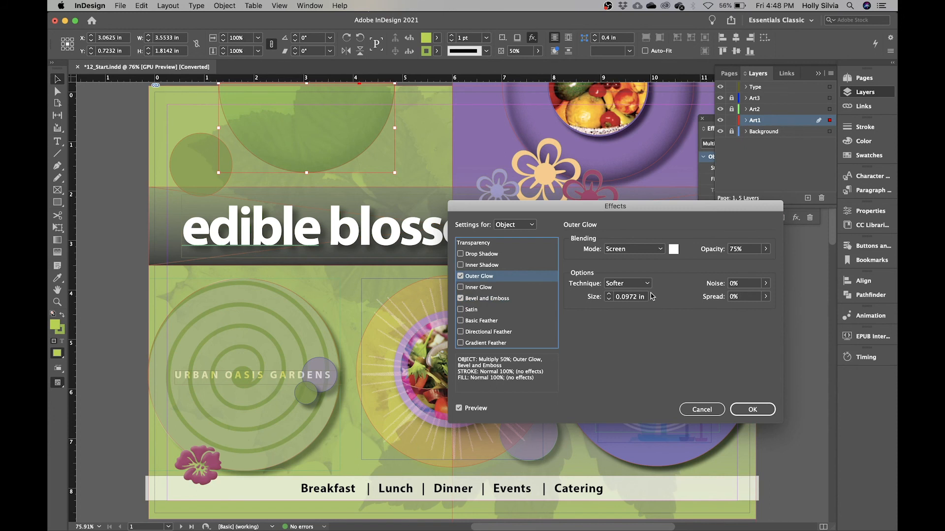
{"action": "left_click", "coordinate": [658, 251]}
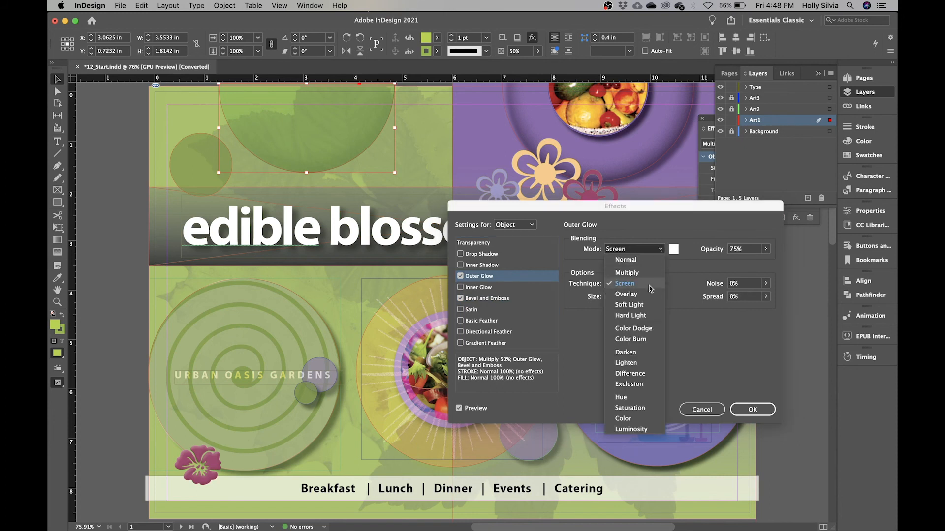
{"action": "left_click", "coordinate": [649, 275]}
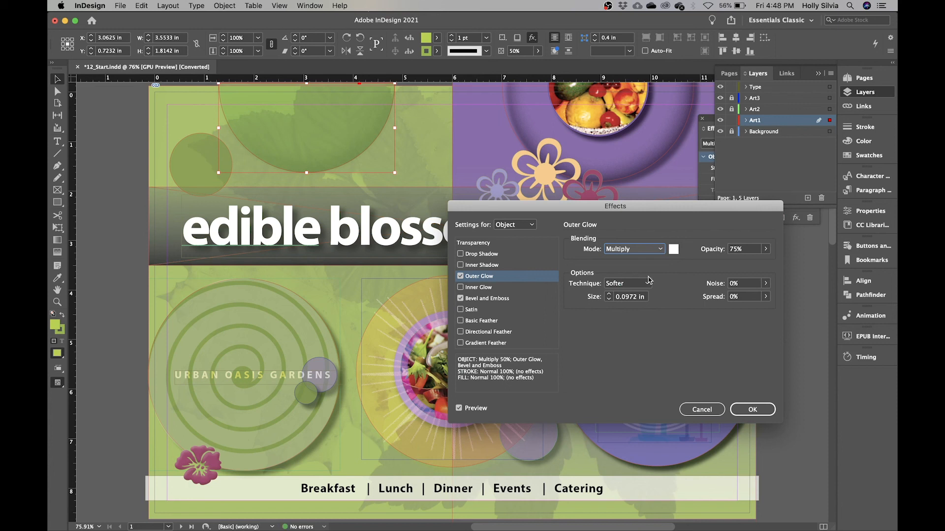
{"action": "double_click", "coordinate": [749, 249]}
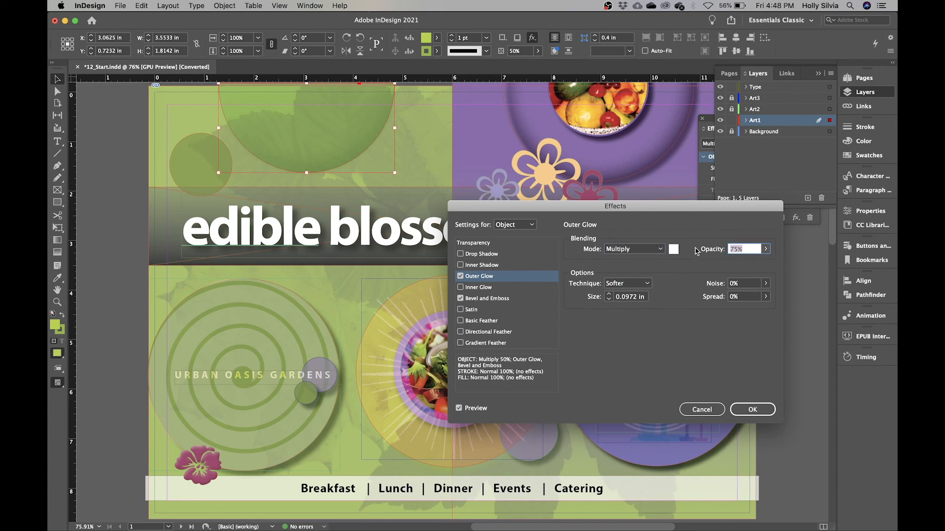
{"action": "type", "text": "80"}
{"action": "double_click", "coordinate": [643, 300]}
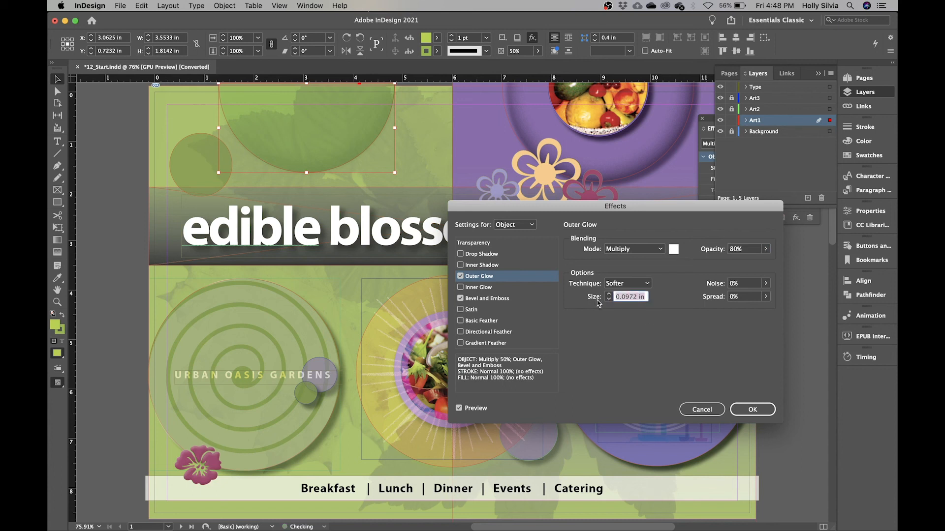
{"action": "type", "text": "0.25"}
{"action": "double_click", "coordinate": [750, 296]}
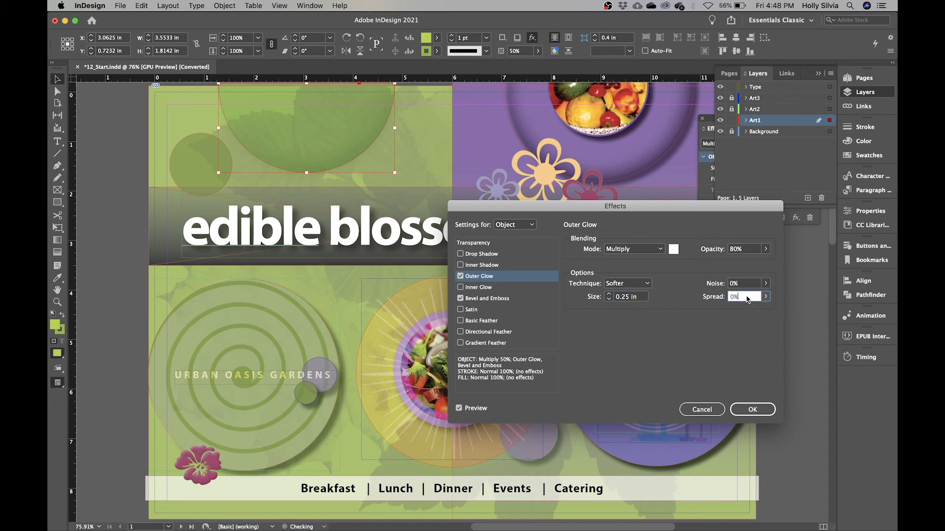
{"action": "type", "text": "10"}
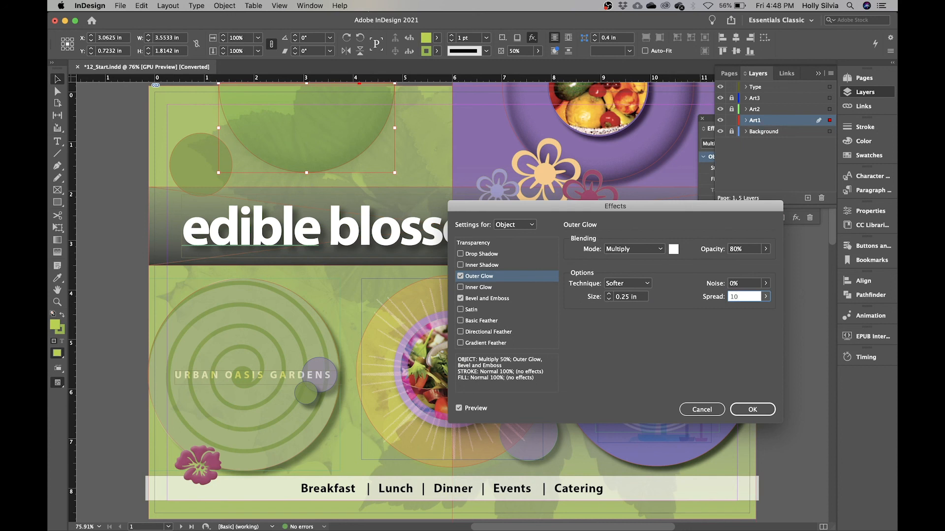
Step: Set the semicircle's outer glow color to [Black] and apply the combined effects
{"action": "left_click", "coordinate": [674, 250]}
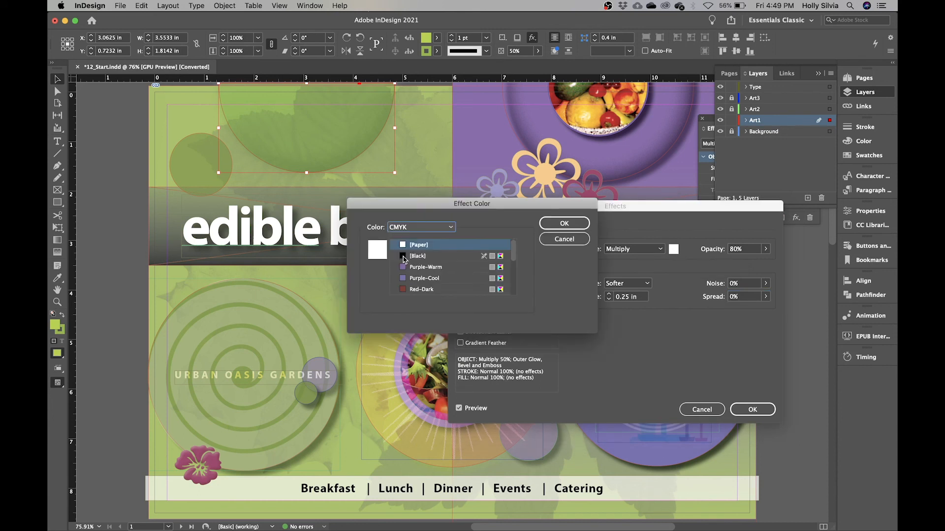
{"action": "left_click", "coordinate": [404, 257]}
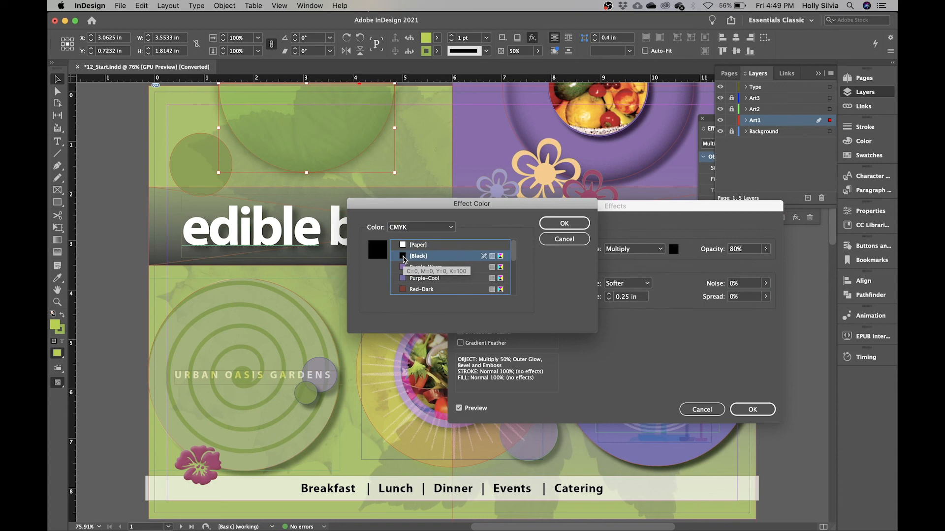
{"action": "left_click", "coordinate": [562, 223]}
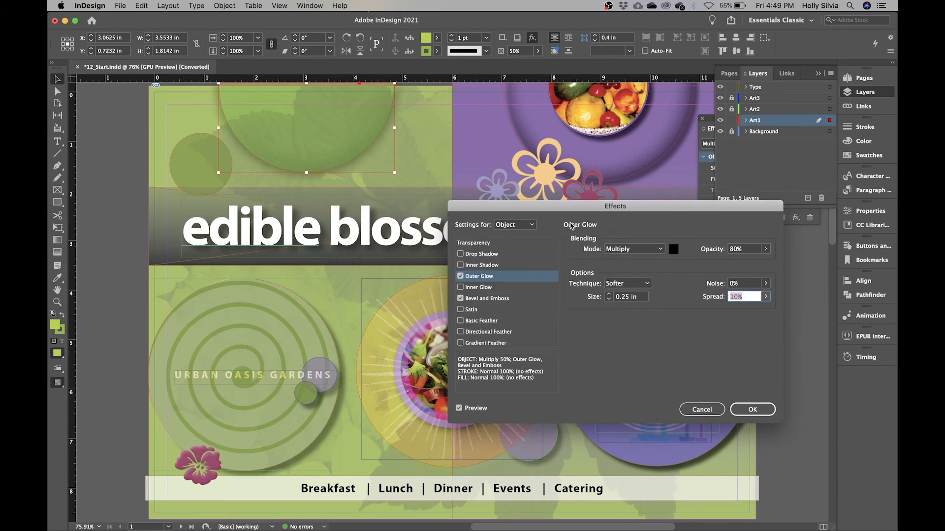
{"action": "left_click", "coordinate": [755, 410]}
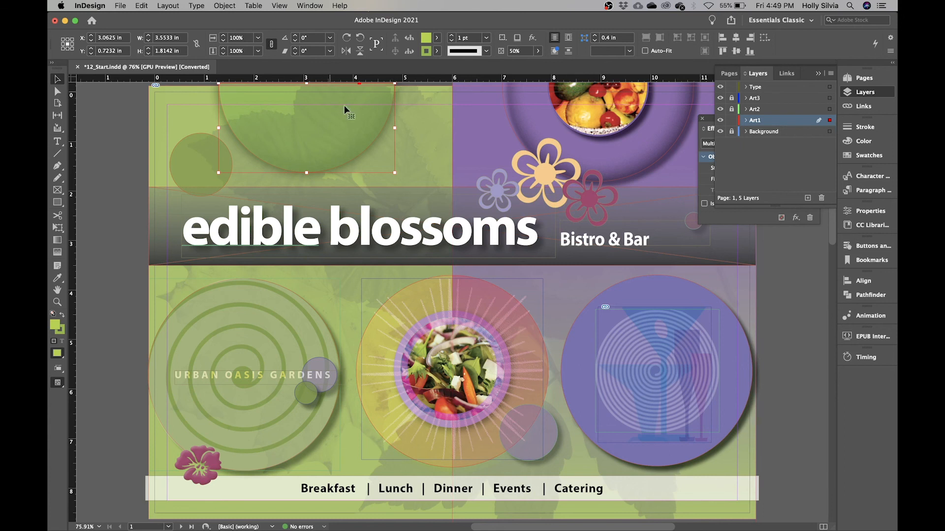
{"action": "left_click", "coordinate": [812, 335]}
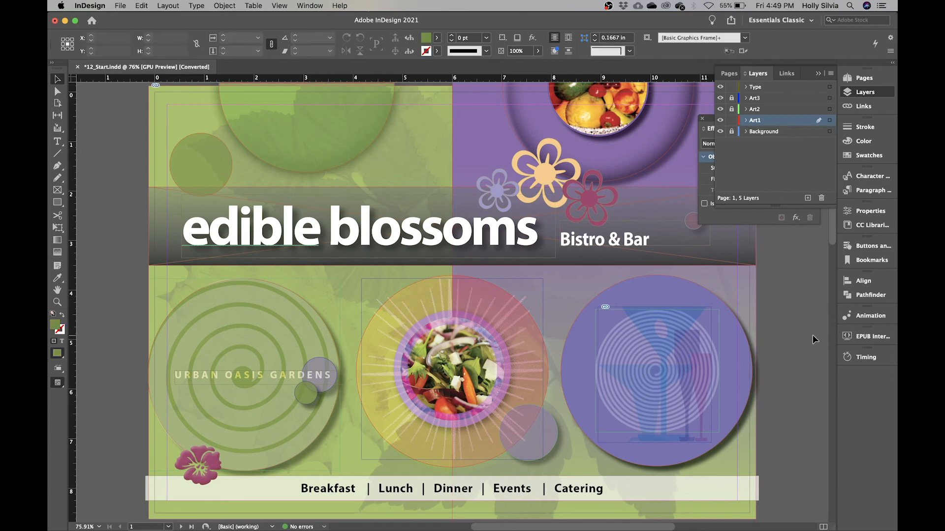
Step: Copy the large green semicircle's bevel and glow effects onto the small green circle beside it
{"action": "left_click", "coordinate": [284, 135]}
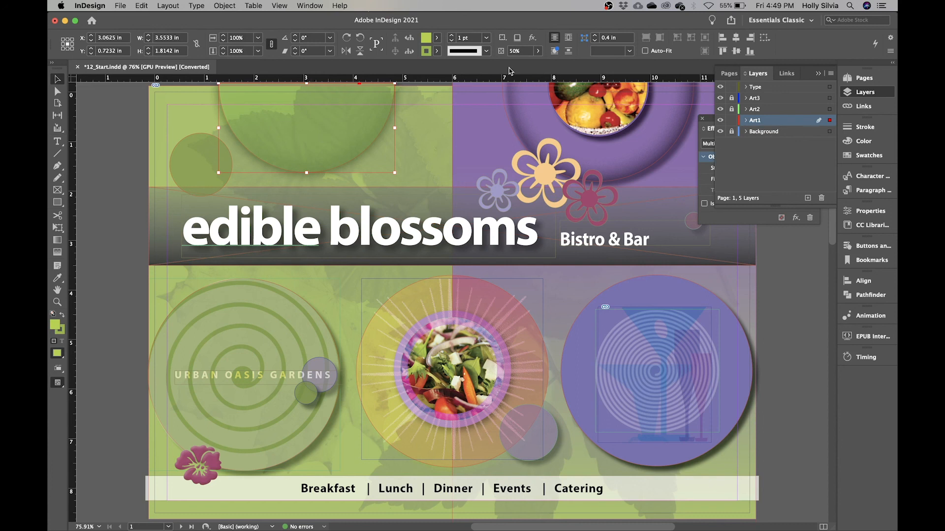
{"action": "left_click", "coordinate": [867, 95]}
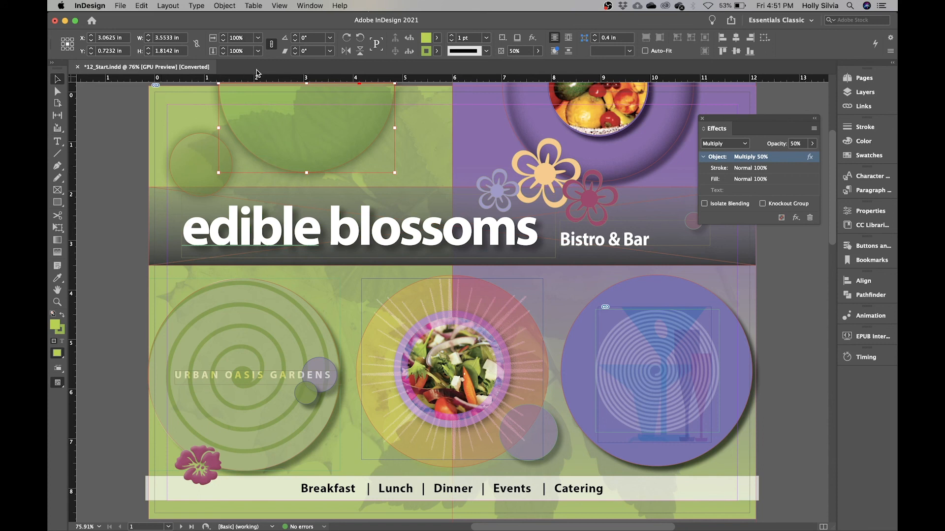
{"action": "left_click", "coordinate": [309, 5]}
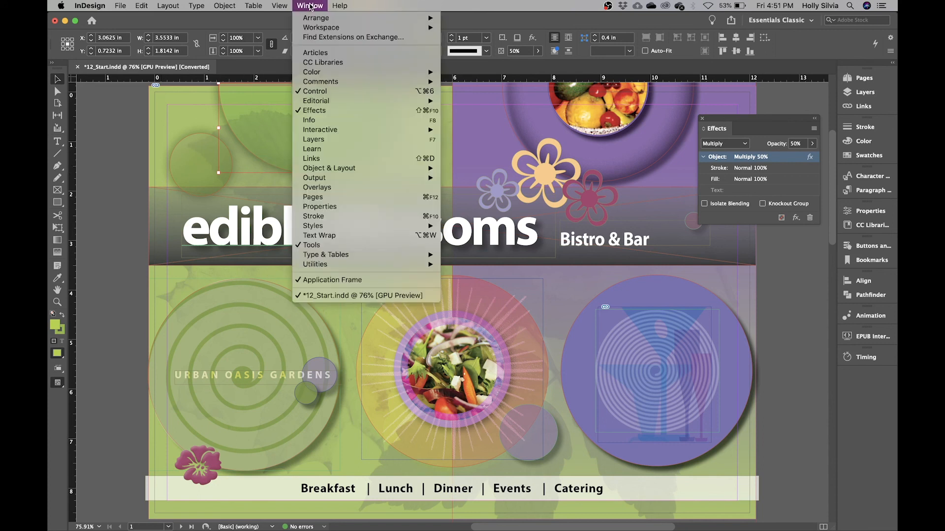
{"action": "mouse_move", "coordinate": [320, 18]}
{"action": "left_click", "coordinate": [787, 280]}
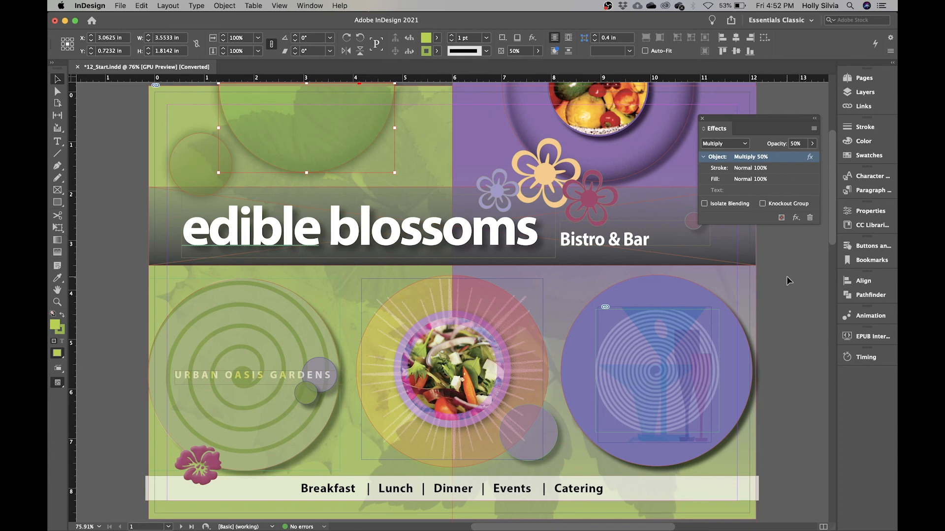
{"action": "left_click", "coordinate": [864, 92]}
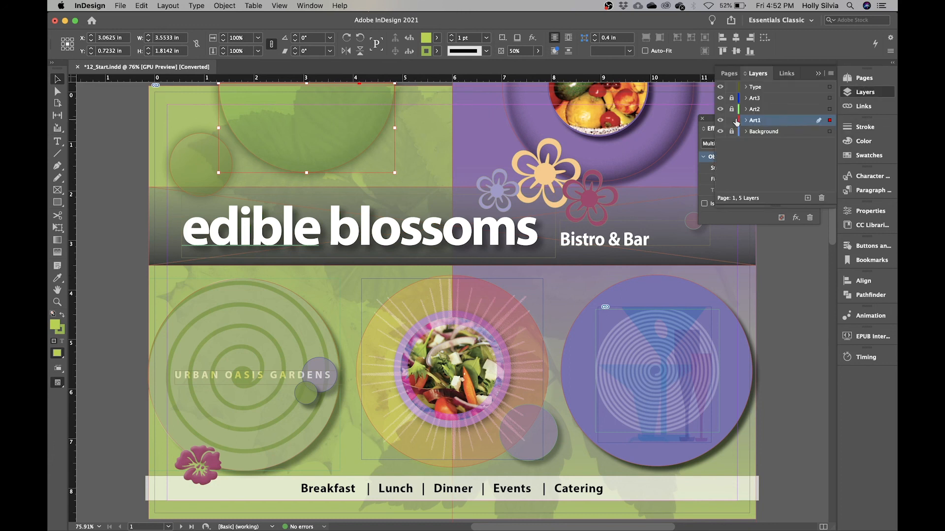
{"action": "left_click", "coordinate": [851, 96]}
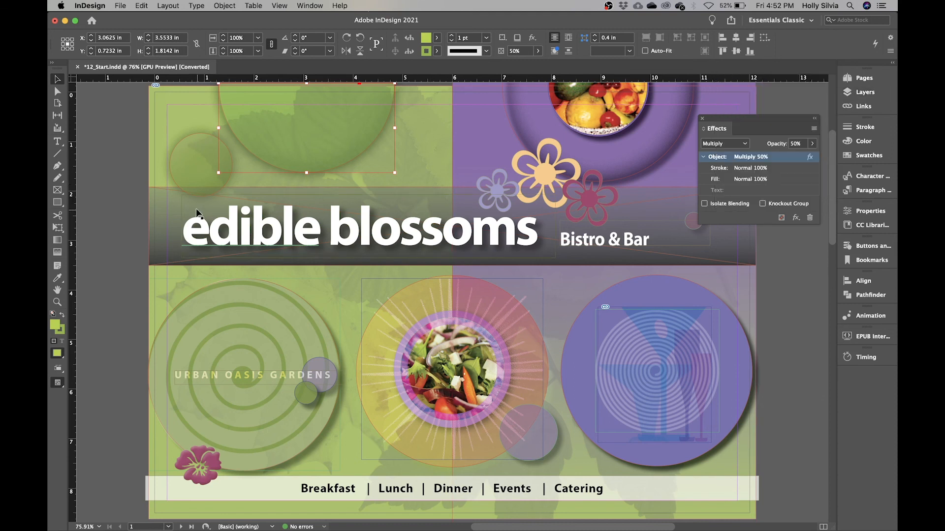
Step: Set the opacity of the starting gradient stop to 80% in the black title band's Gradient Feather effect
{"action": "left_click", "coordinate": [158, 195]}
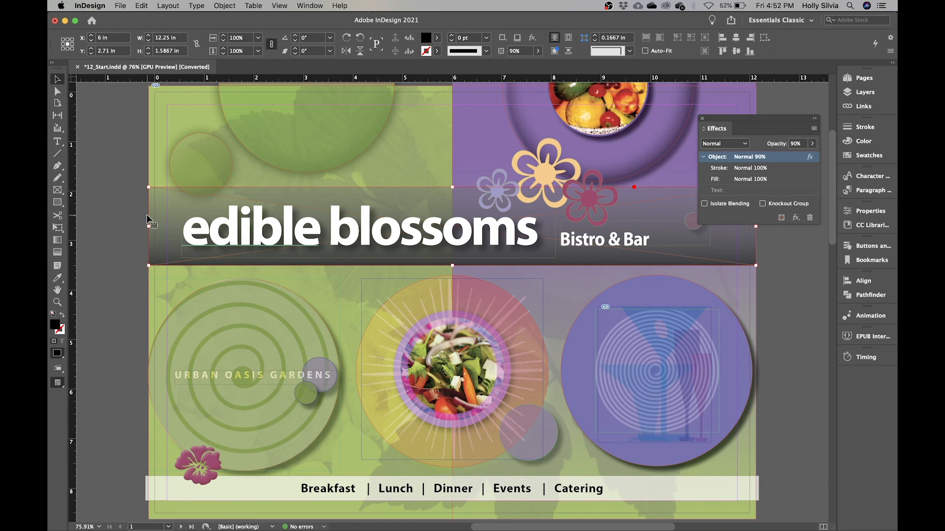
{"action": "left_click", "coordinate": [304, 8]}
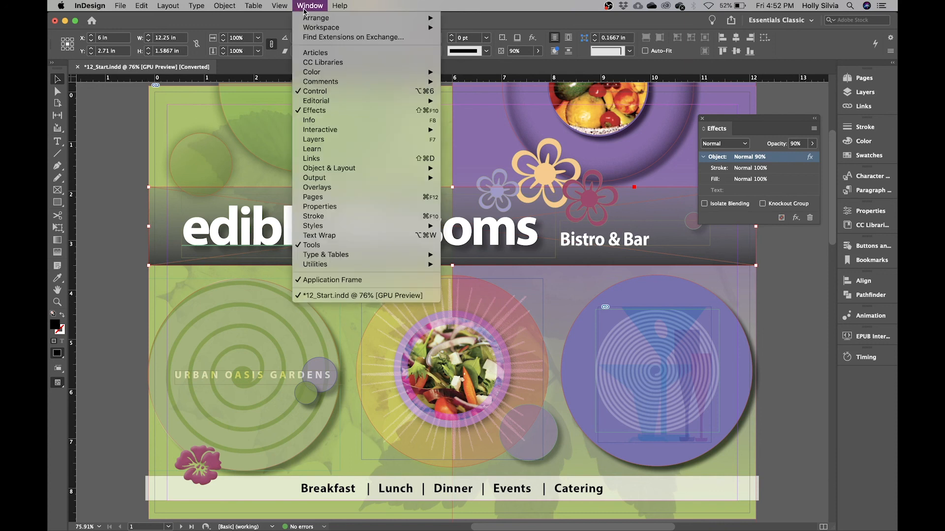
{"action": "left_click", "coordinate": [332, 209]}
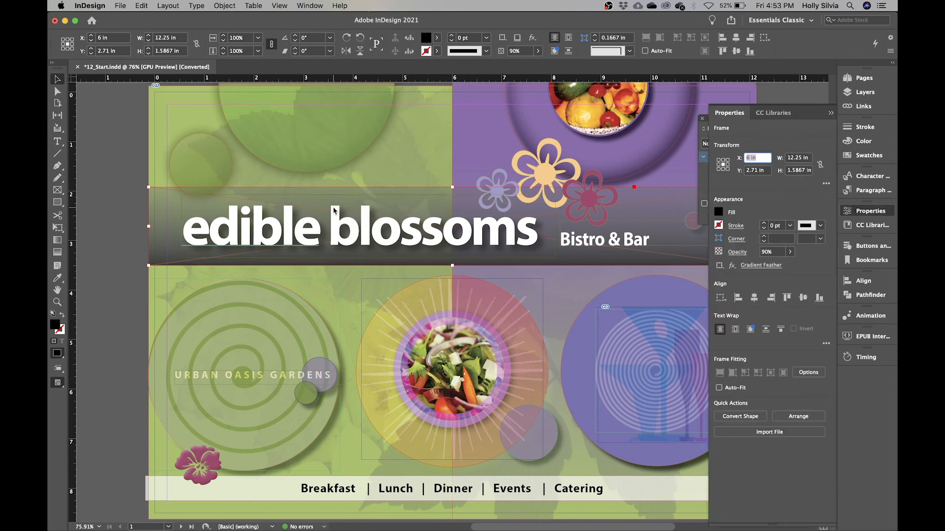
{"action": "left_click", "coordinate": [761, 266]}
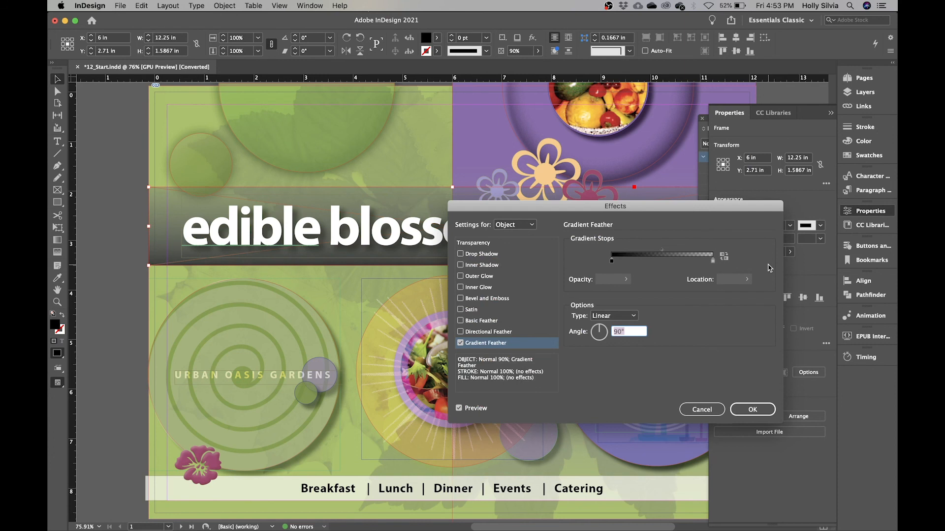
{"action": "left_click", "coordinate": [611, 261]}
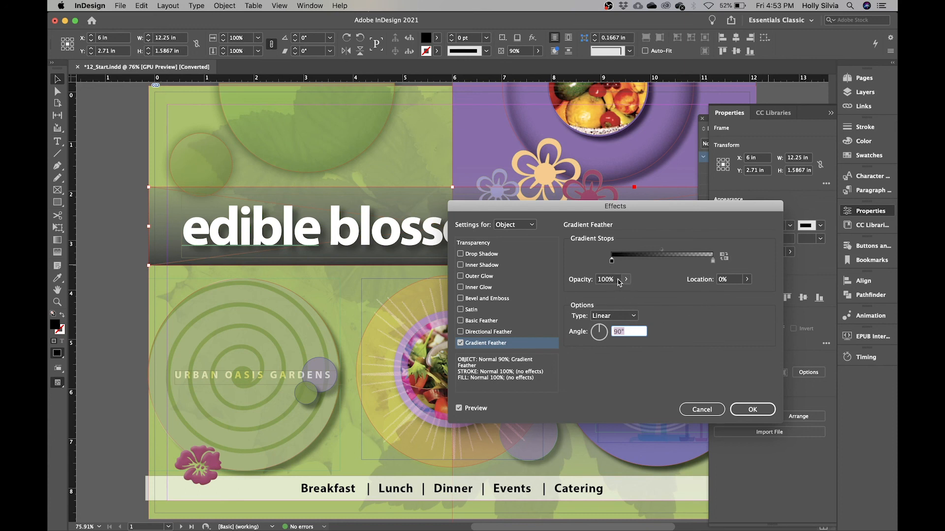
{"action": "left_click_drag", "start_coordinate": [619, 282], "coordinate": [593, 284]}
{"action": "type", "text": "80"}
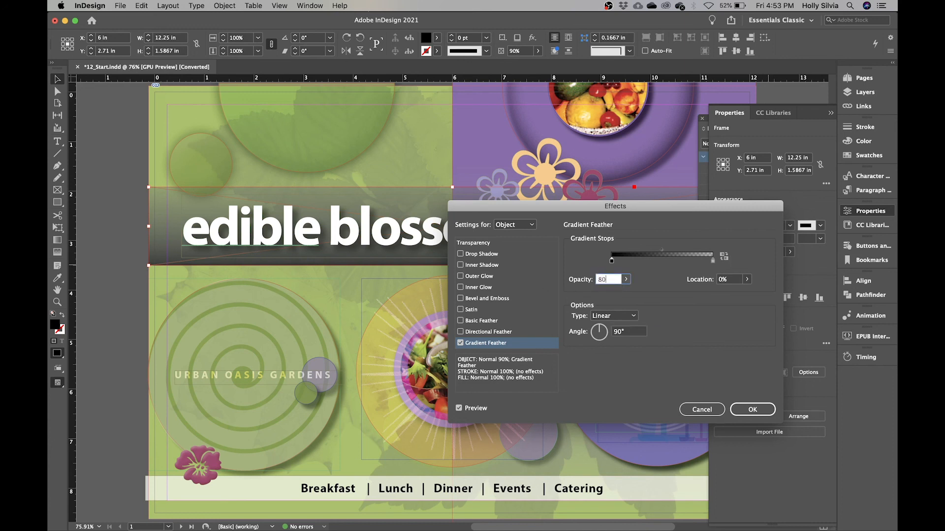
{"action": "left_click", "coordinate": [756, 411]}
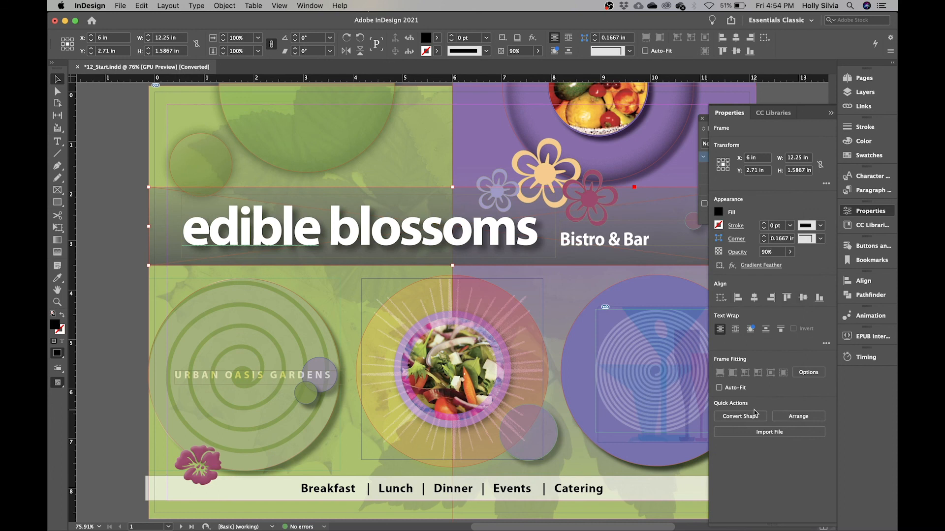
Step: Unlock the Art2 layer to make its objects editable
{"action": "left_click", "coordinate": [755, 350]}
{"action": "left_click", "coordinate": [852, 94]}
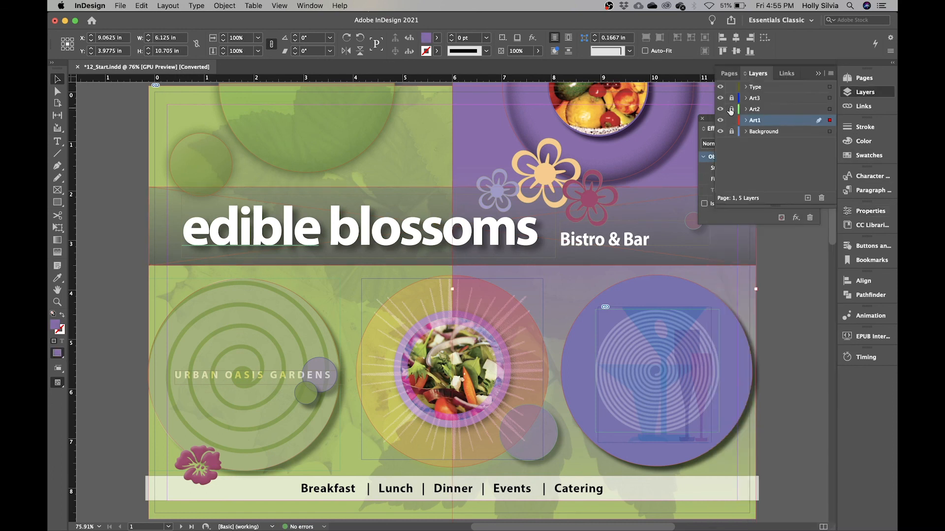
{"action": "left_click", "coordinate": [757, 120]}
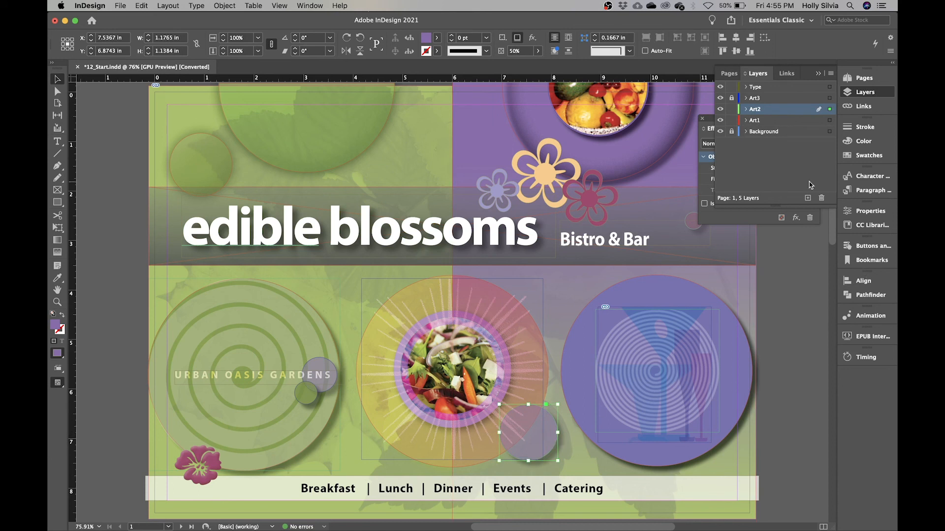
Step: Clear the effects from the small purple circle overlapping the lower edge of the salad circle, keeping its opacity setting
{"action": "left_click", "coordinate": [752, 224]}
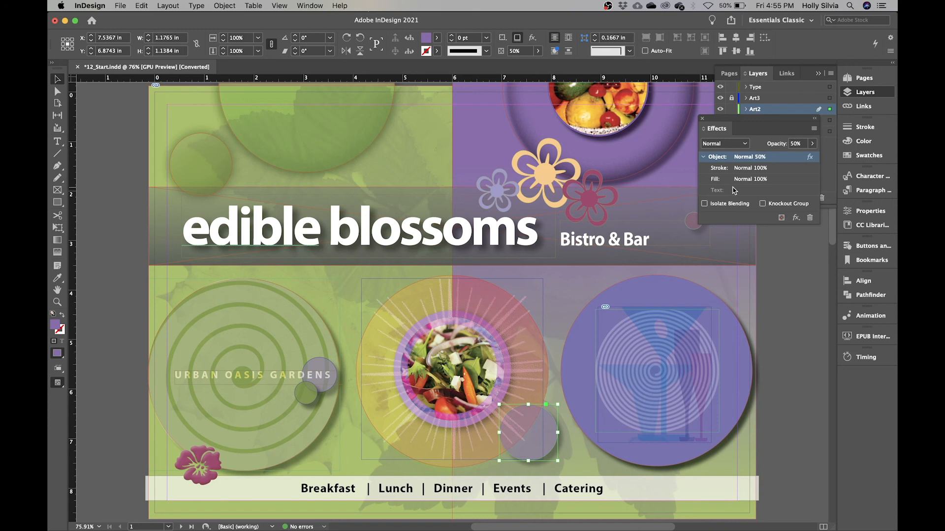
{"action": "left_click", "coordinate": [813, 128]}
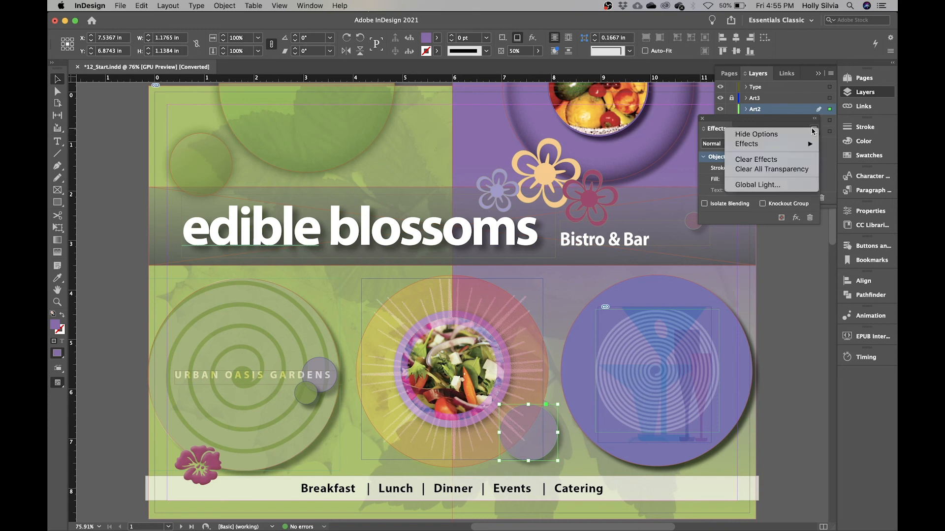
{"action": "left_click", "coordinate": [812, 131]}
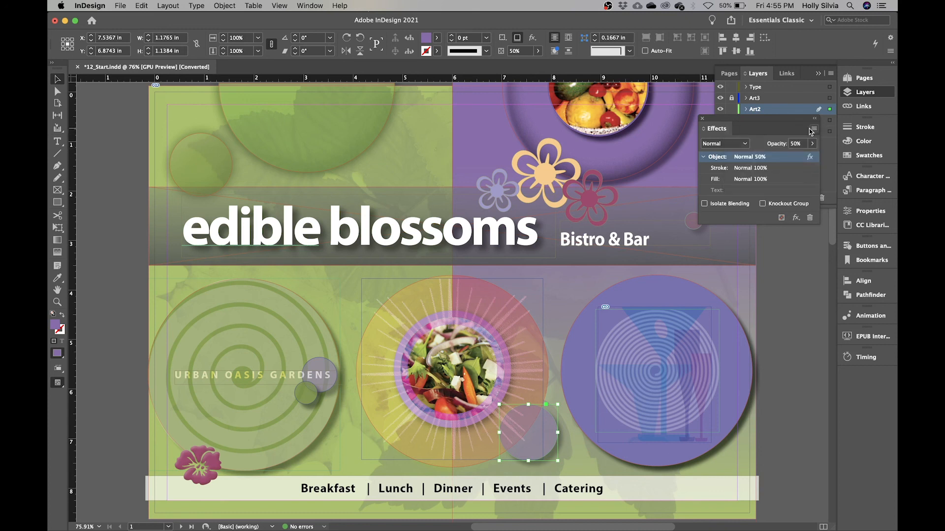
{"action": "left_click", "coordinate": [812, 129]}
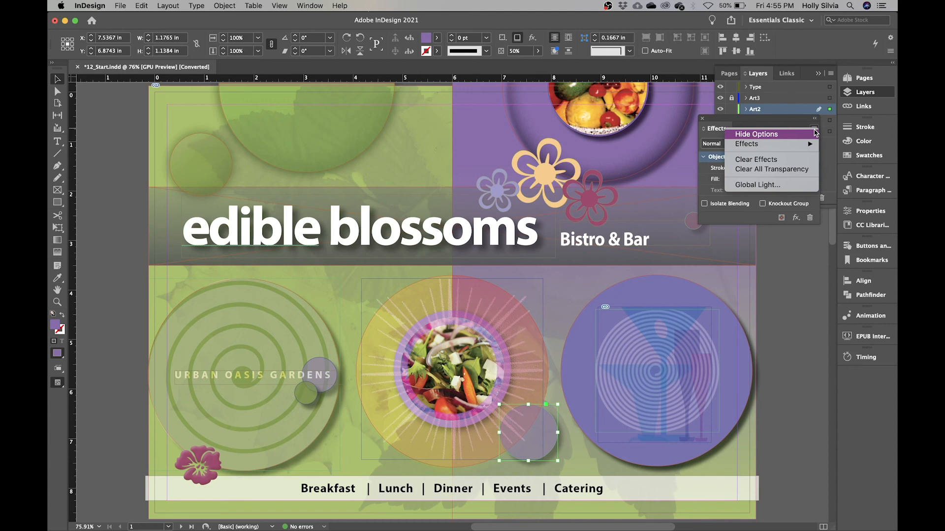
{"action": "left_click", "coordinate": [764, 160]}
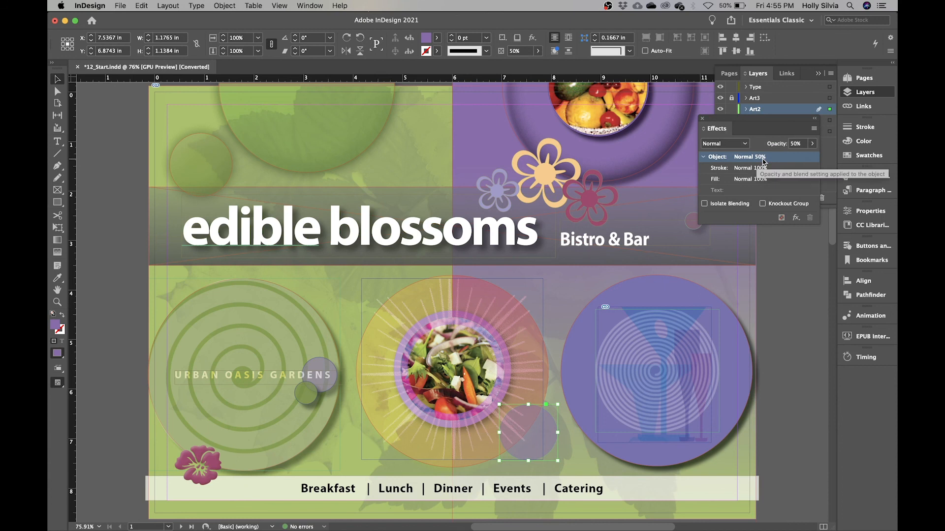
Step: Look through the effects commands available for the purple circle and view the page in Presentation mode
{"action": "left_click", "coordinate": [815, 130]}
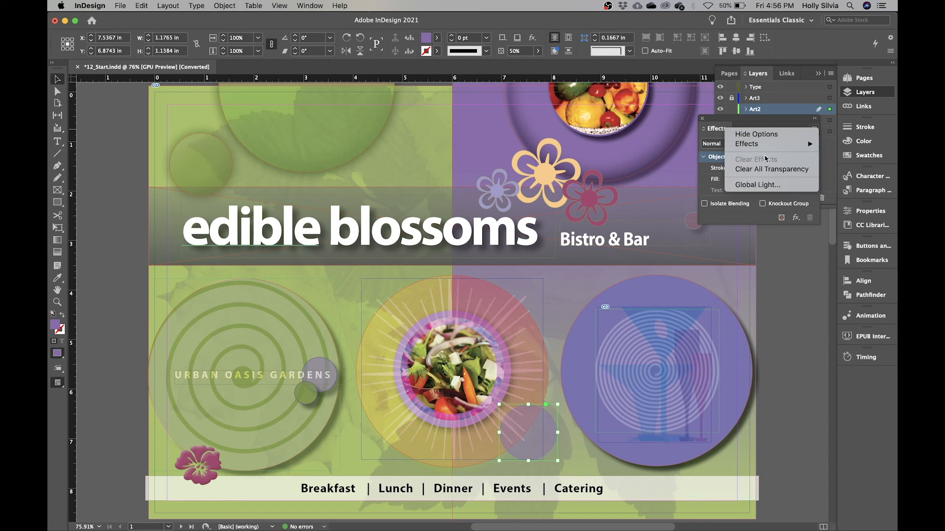
{"action": "mouse_move", "coordinate": [811, 146]}
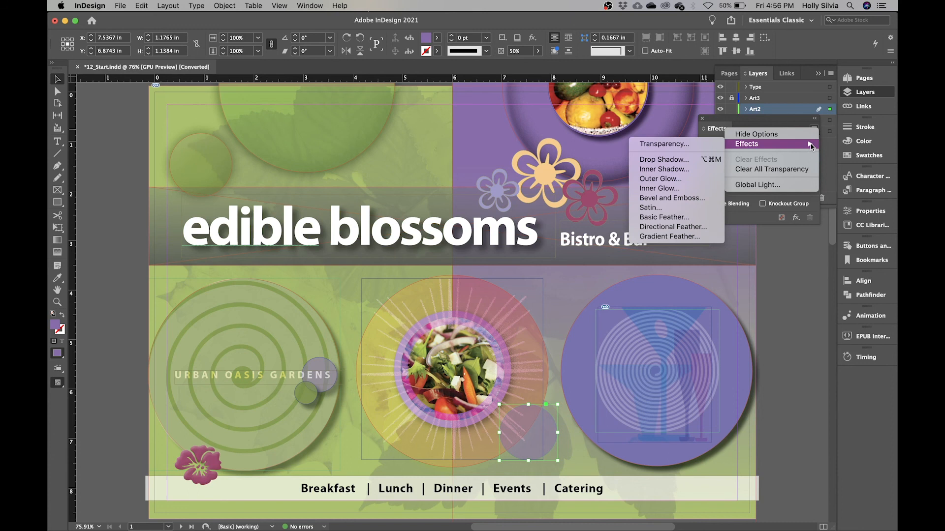
{"action": "left_click", "coordinate": [747, 220]}
{"action": "key", "text": "shift+w"}
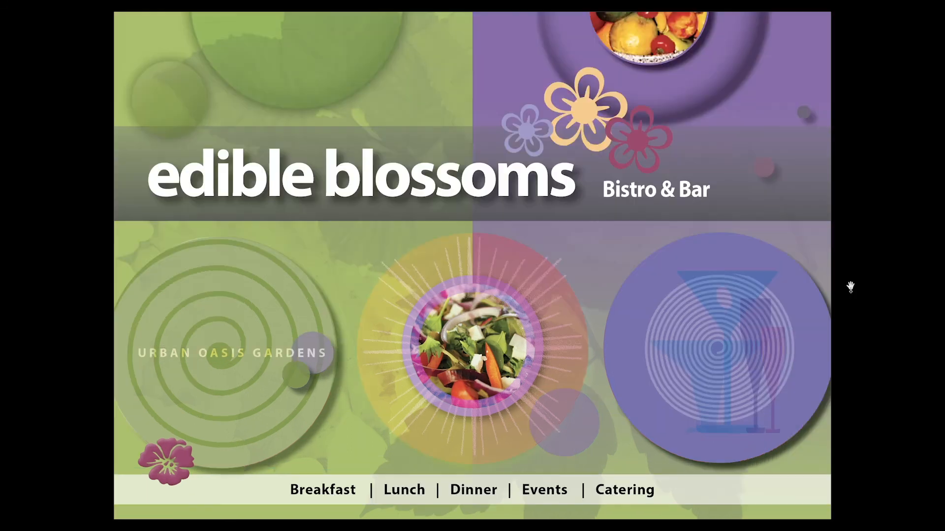